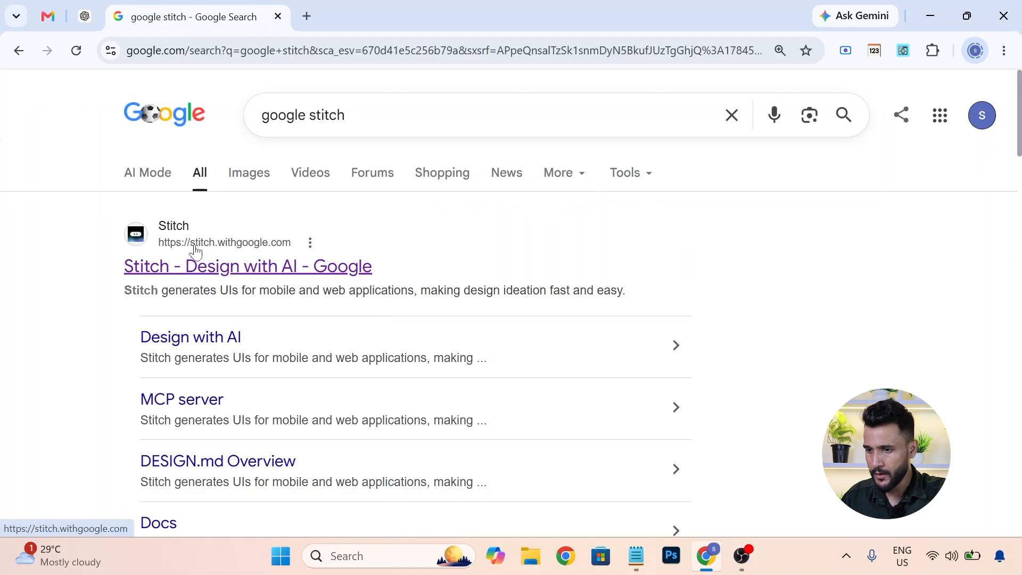
Open the Stitch website from the search results and enter its design workspace.
left_click(196, 251)
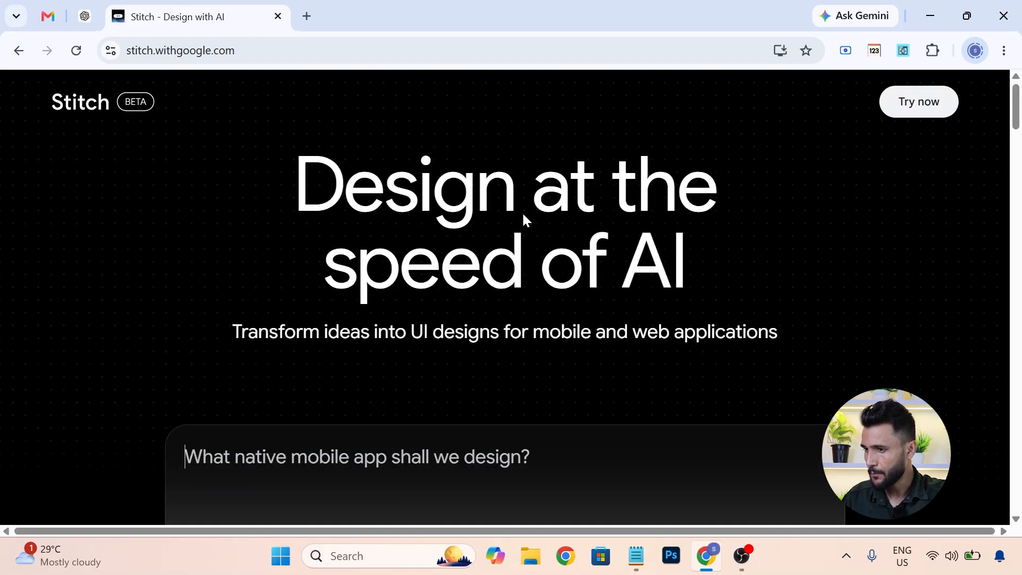
left_click(913, 105)
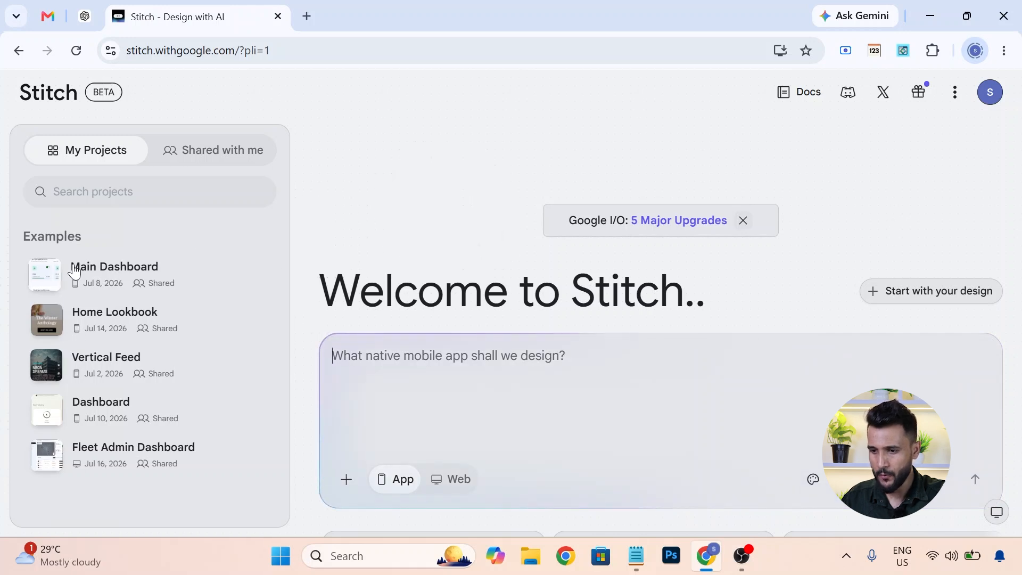
left_click(347, 480)
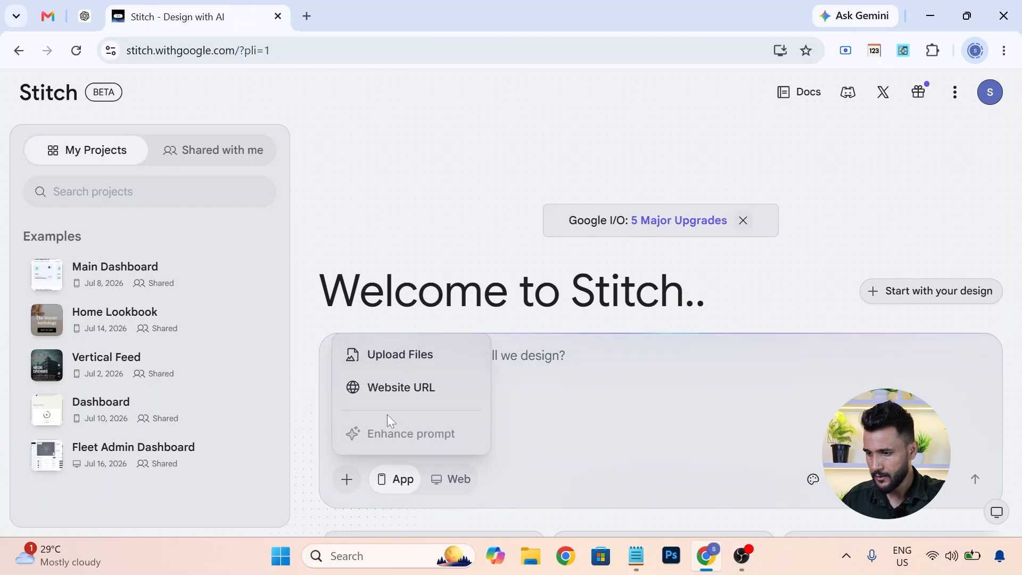
left_click(393, 390)
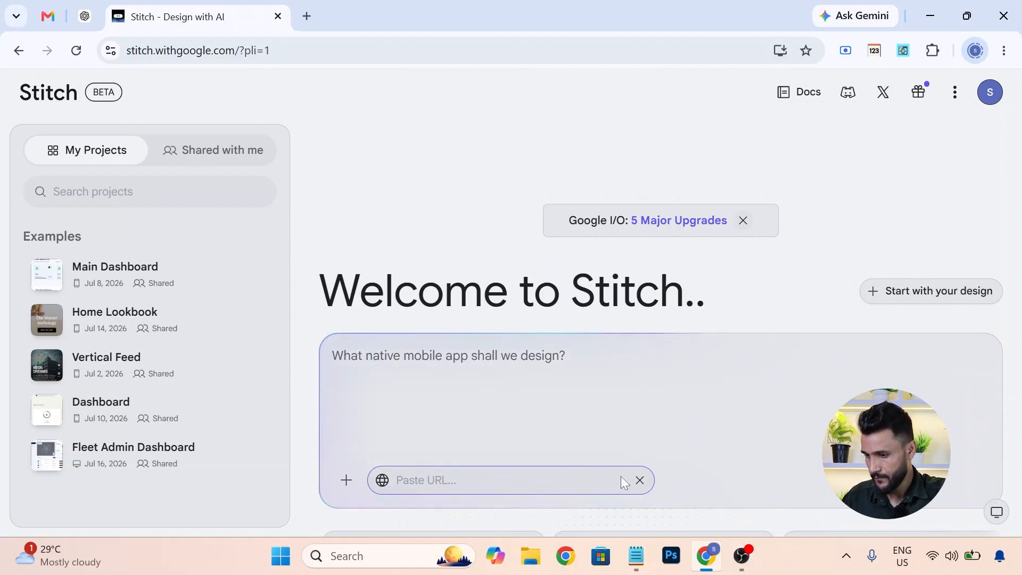
left_click(639, 479)
left_click(346, 480)
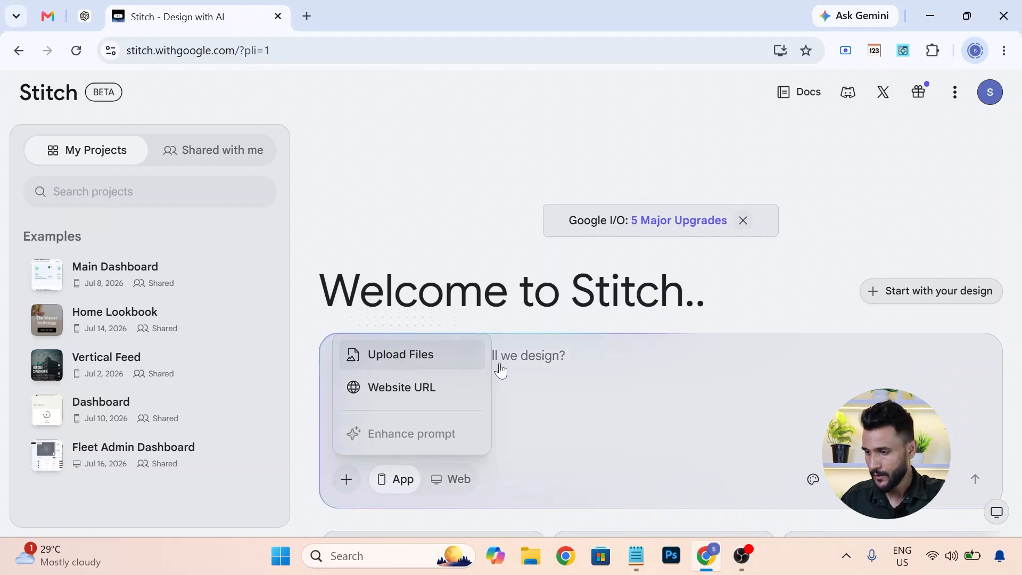
left_click(522, 367)
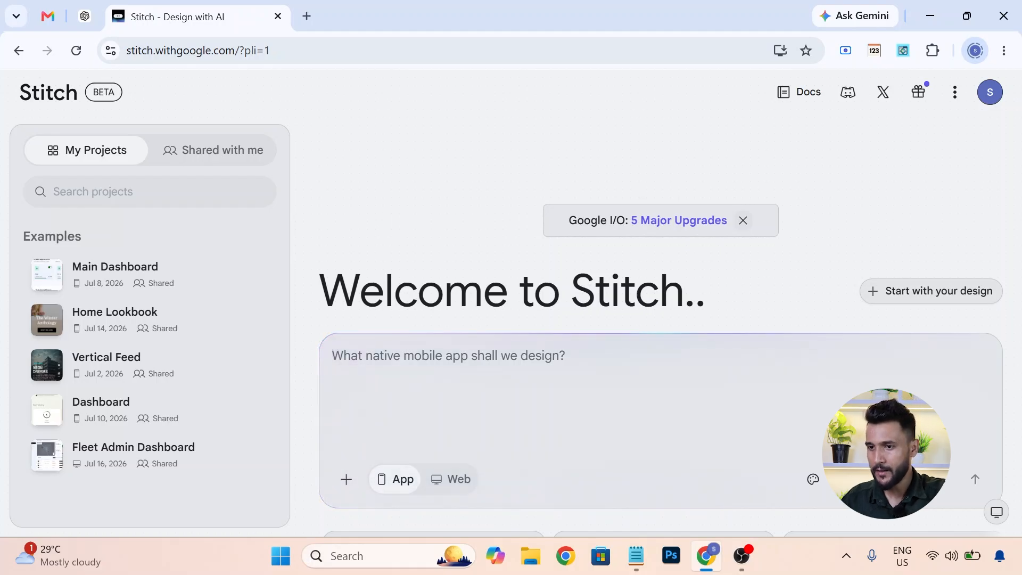
Switch to ChatGPT and review the GoFresh food delivery app prompt, including its screens and features lists.
left_click(84, 16)
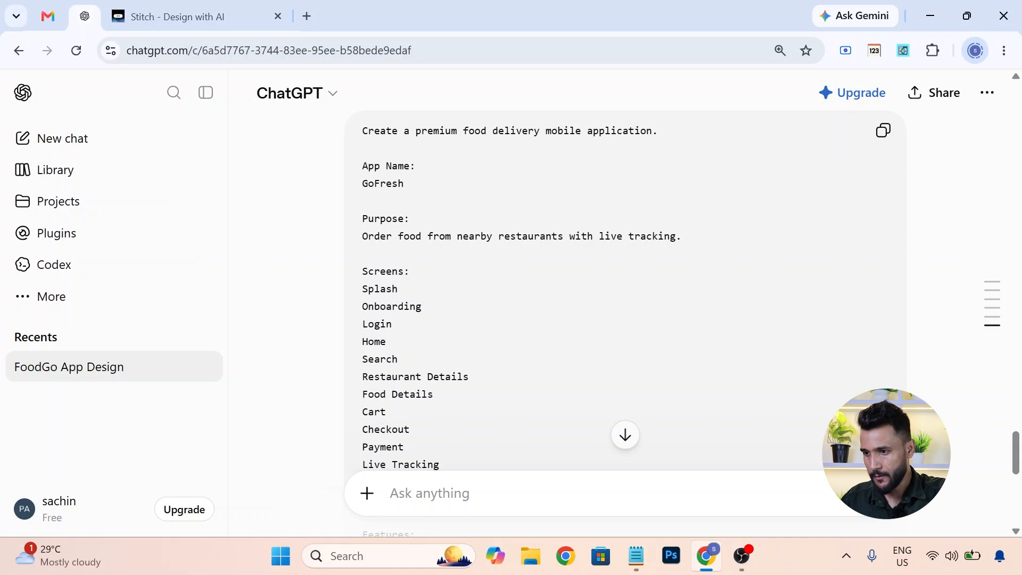
scroll(625, 298, "up", 1)
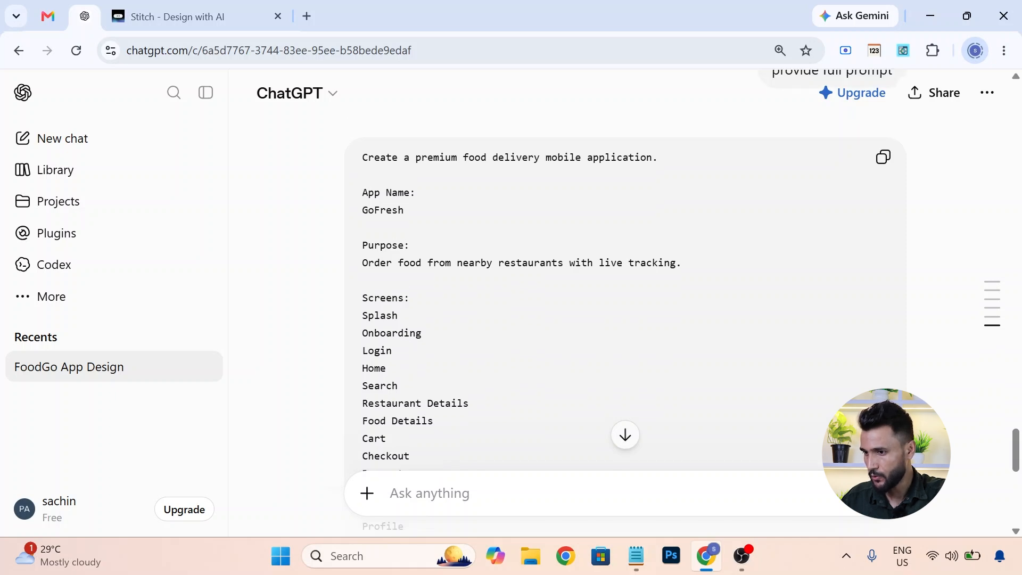
scroll(625, 298, "down", 1)
mouse_move(362, 271)
left_mouse_down()
mouse_move(410, 272)
mouse_move(363, 269)
left_mouse_up()
scroll(412, 273, "down", 5)
left_click(368, 268)
scroll(368, 268, "down", 3)
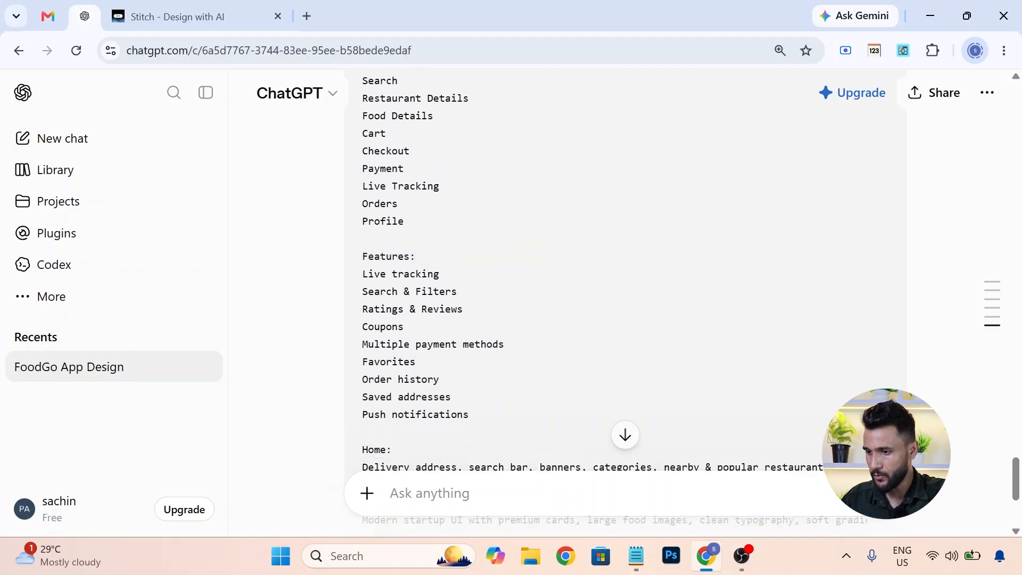
scroll(624, 266, "up", 3)
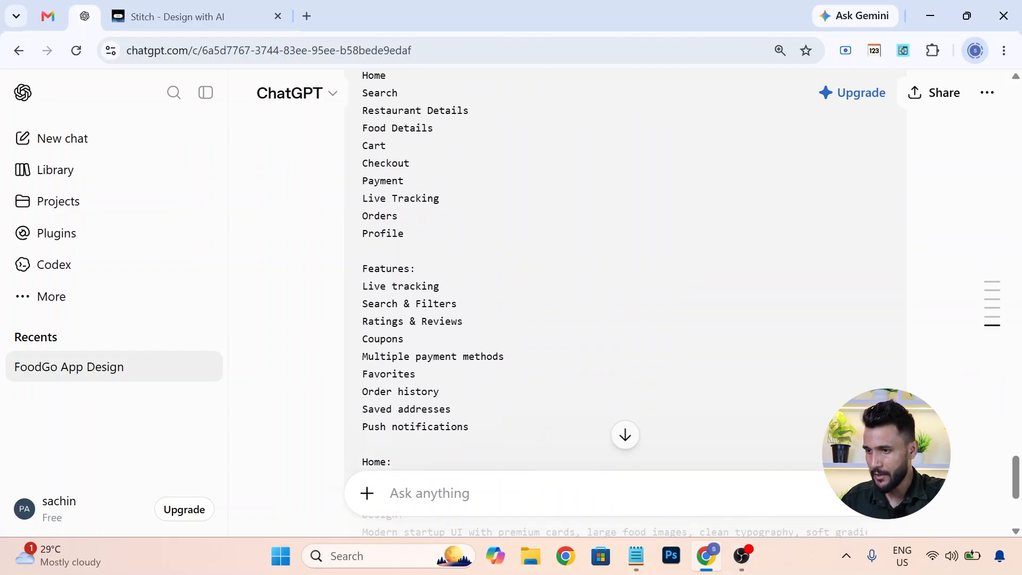
scroll(625, 266, "up", 5)
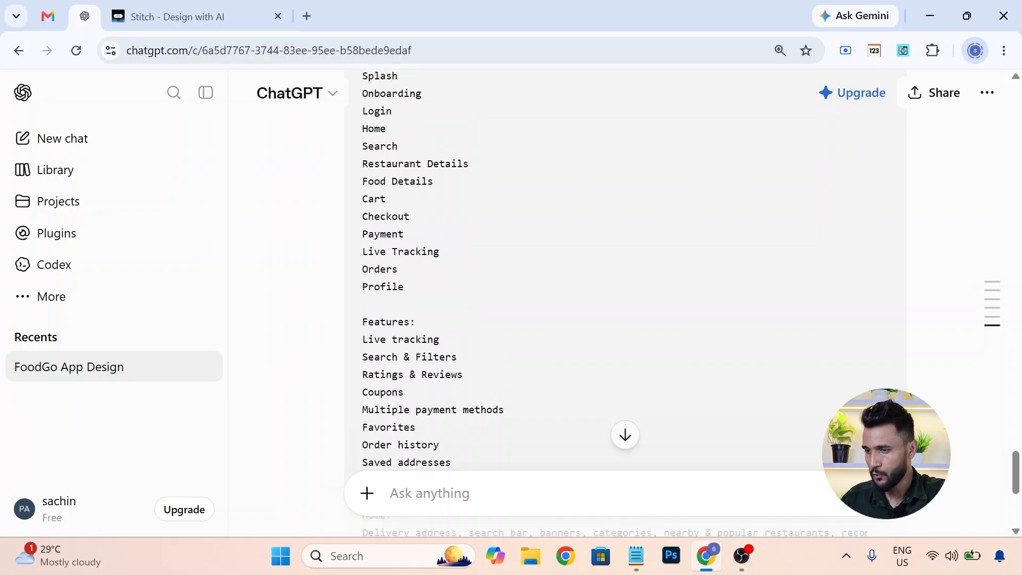
scroll(625, 267, "up", 2)
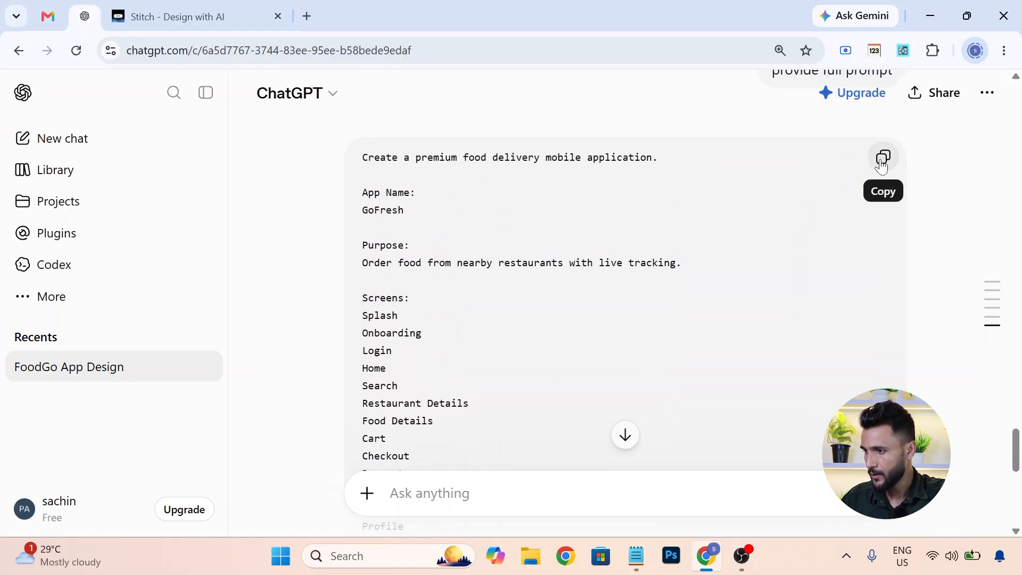
Copy the full GoFresh prompt from ChatGPT and submit it in Stitch to generate the mobile app design.
left_click(883, 158)
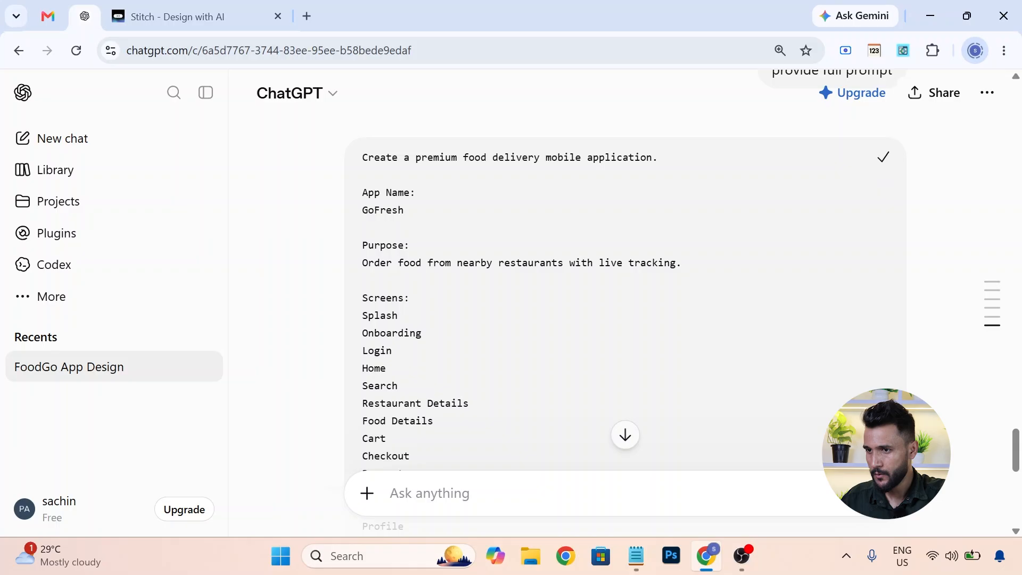
left_click(206, 16)
key("ctrl+v")
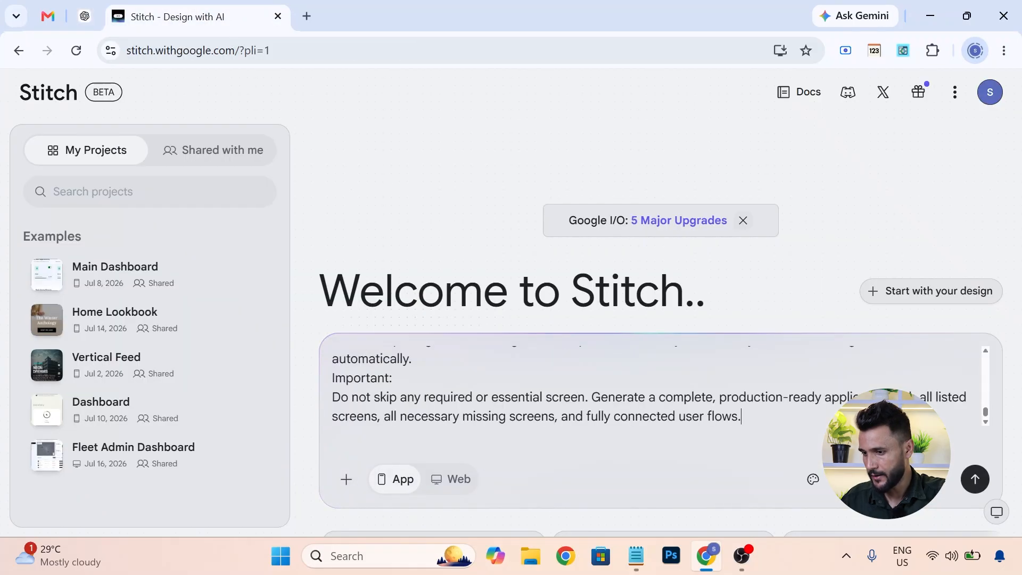
left_click(976, 480)
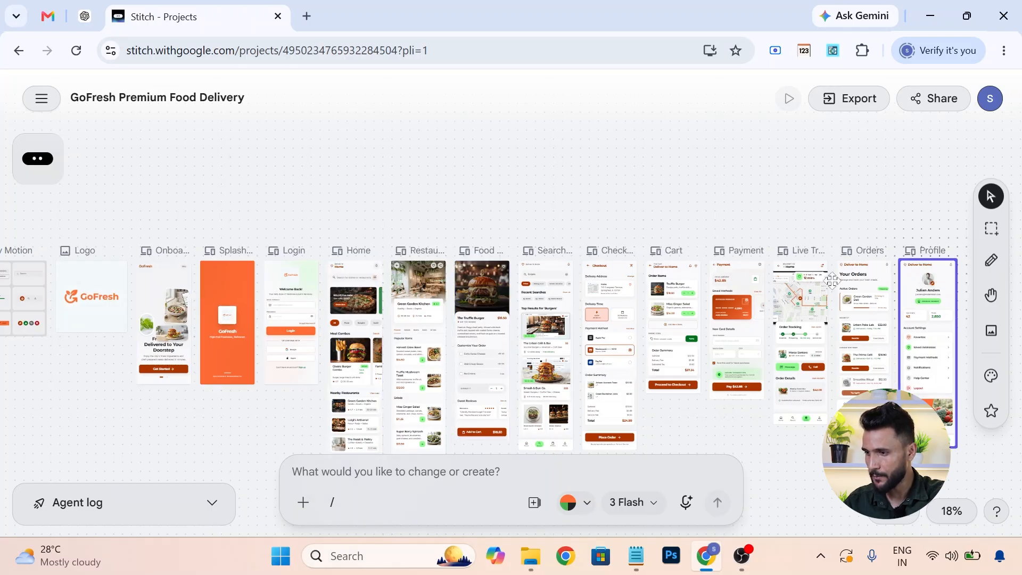
Open a preview of the generated Home screen in a new tab.
left_click(180, 269)
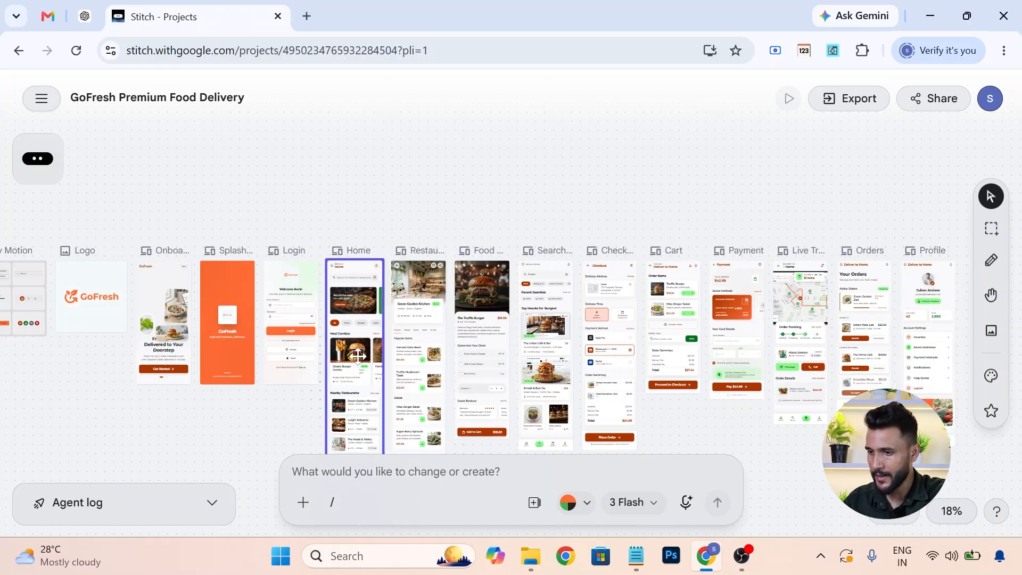
left_click(352, 302)
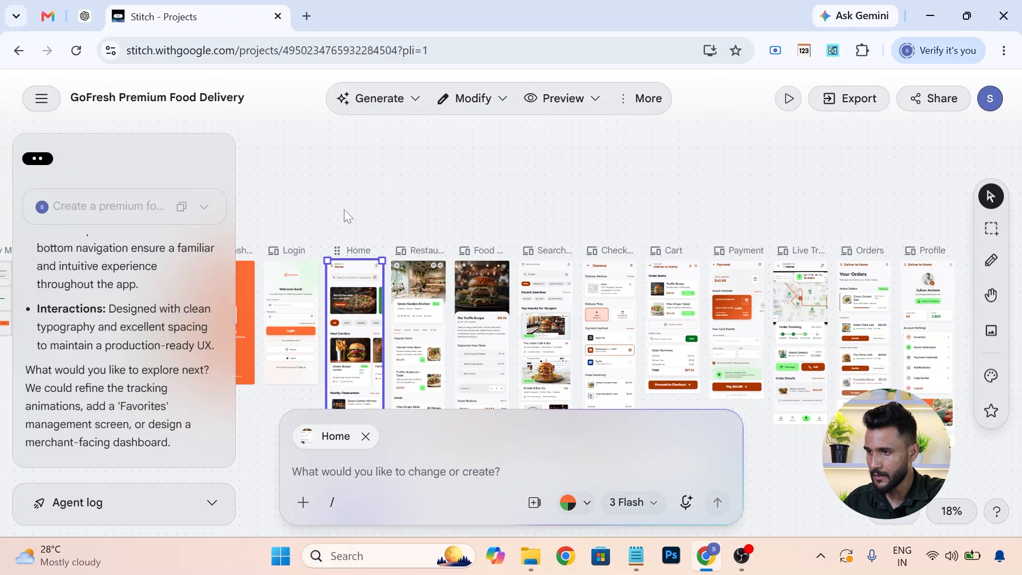
left_click(552, 104)
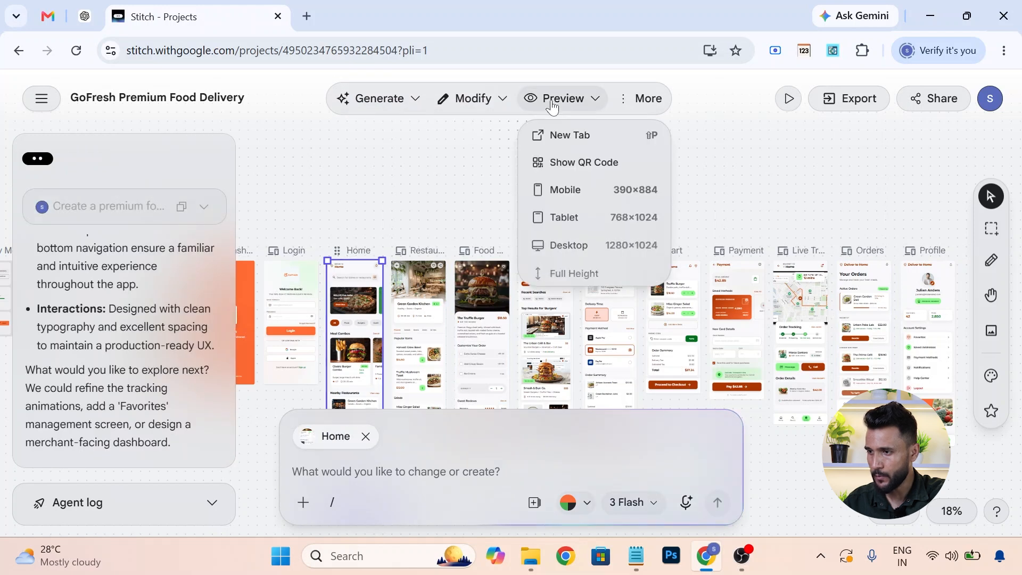
left_click(560, 136)
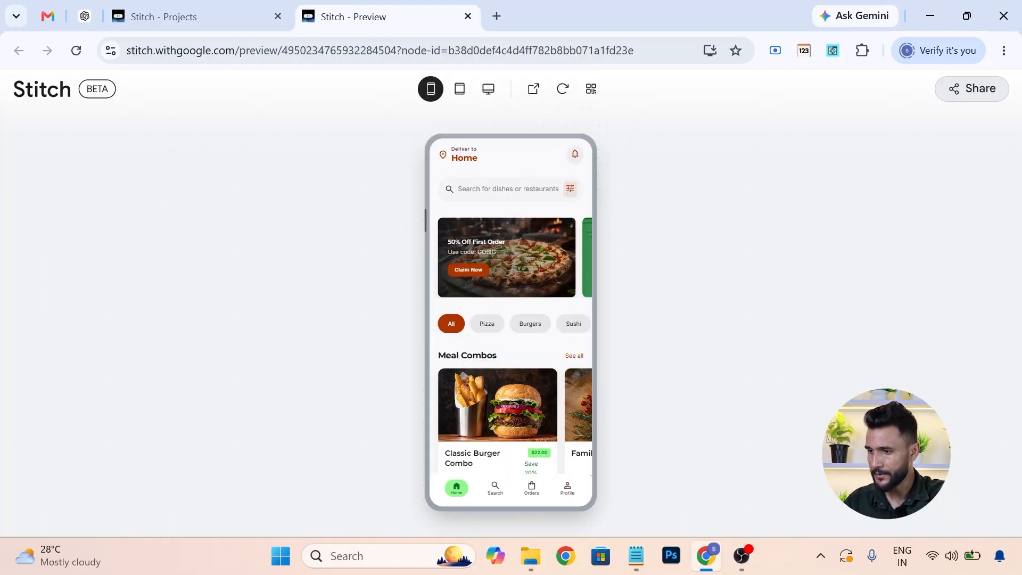
Examine the full Home screen preview and compare its layout at mobile, tablet and desktop sizes.
scroll(505, 336, "down", 5)
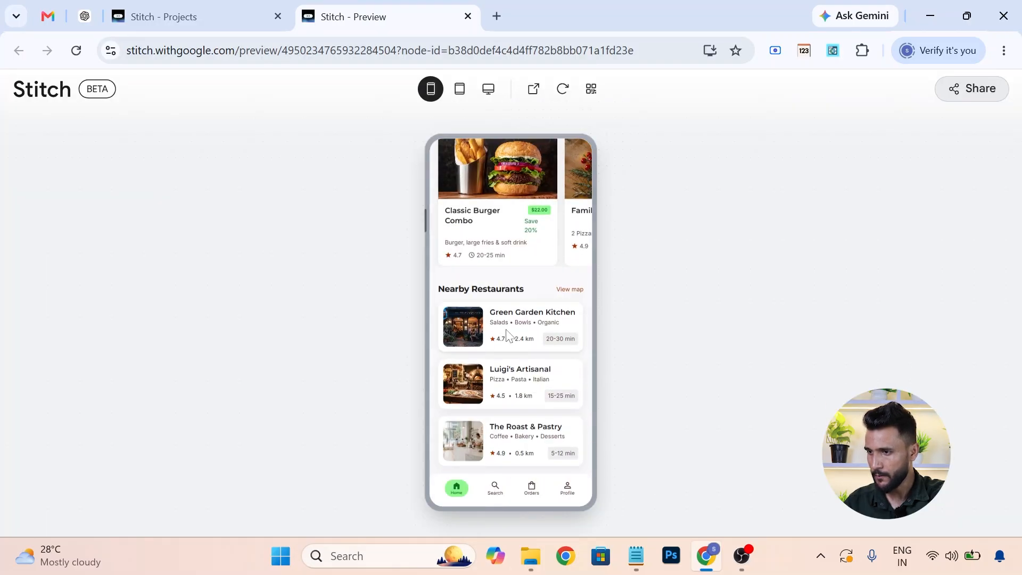
scroll(504, 335, "up", 5)
left_click(461, 90)
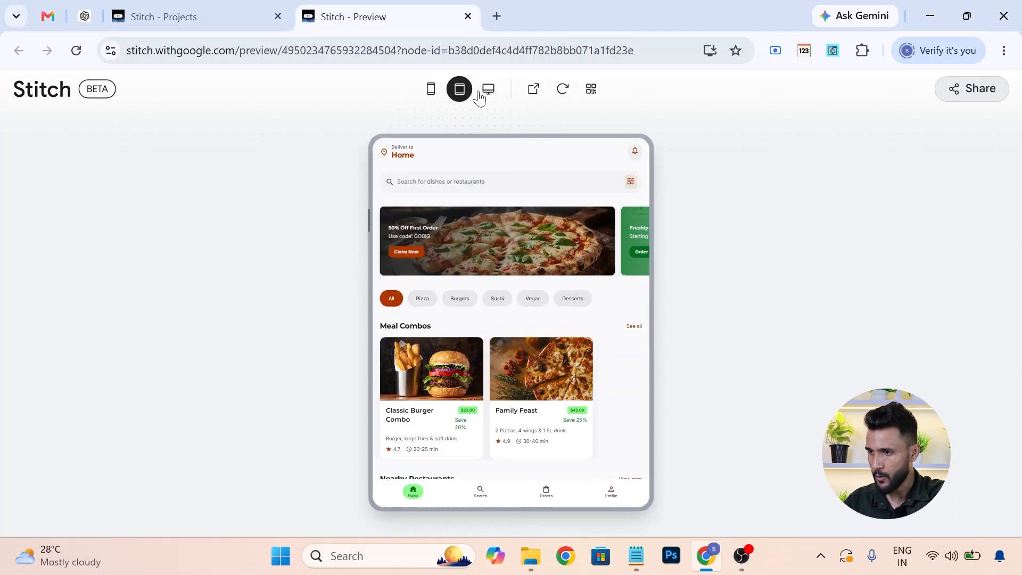
left_click(488, 89)
left_click(431, 90)
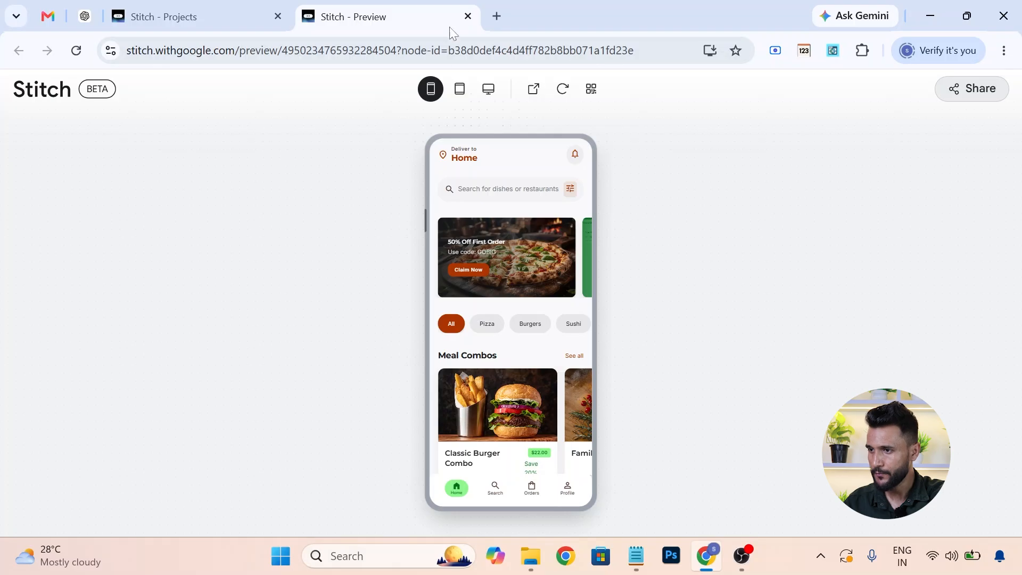
Return to the Stitch project and connect all screens from Onboarding to Profile into an instant prototype.
left_click(172, 16)
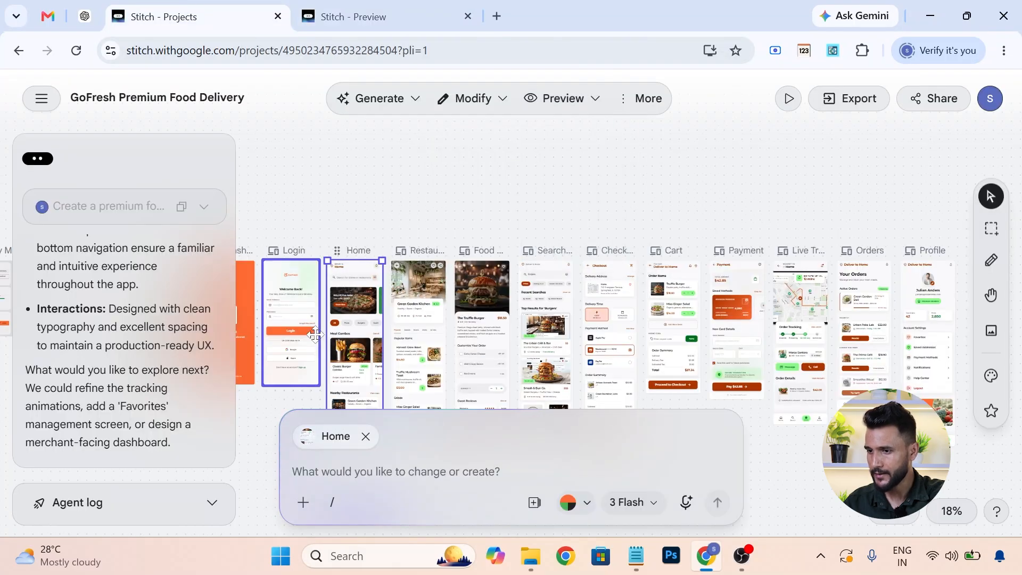
left_click(36, 160)
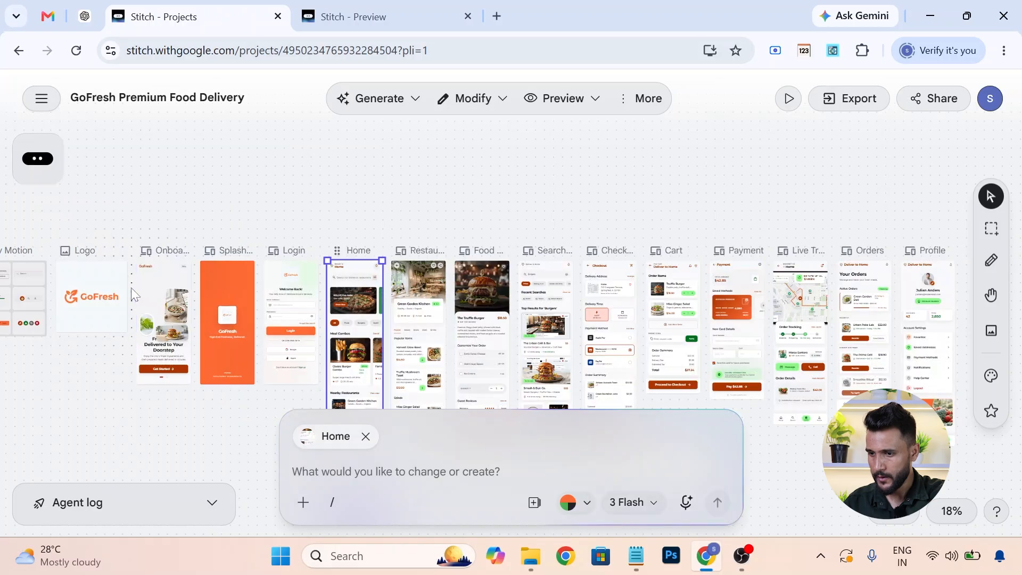
left_click_drag(132, 288, 925, 314)
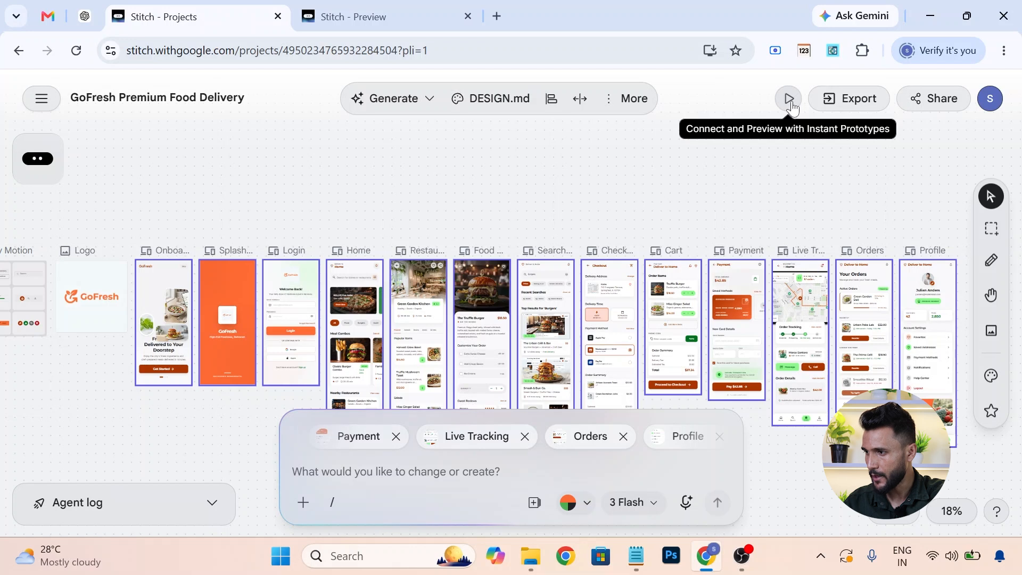
left_click(791, 105)
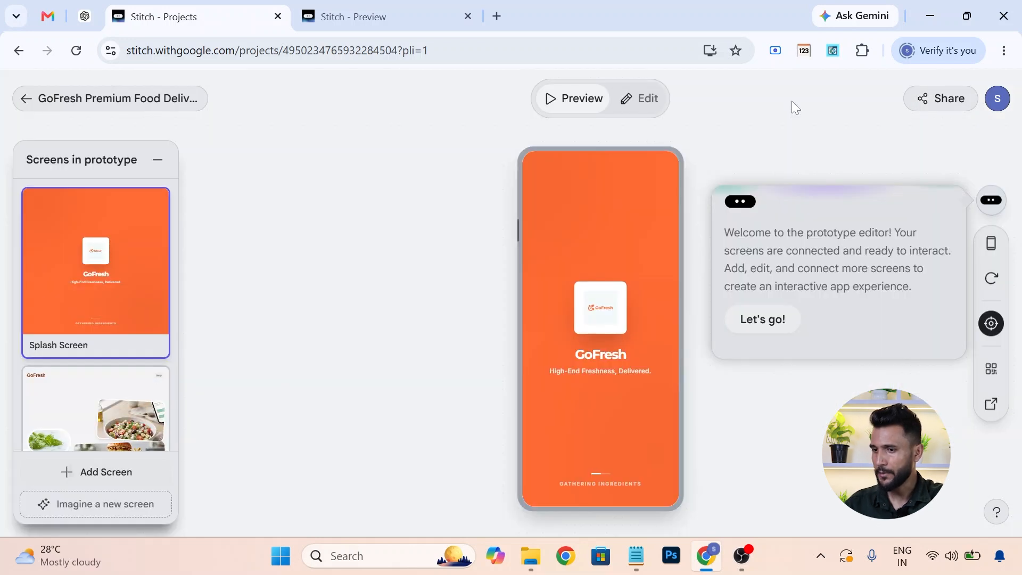
View the Onboarding, Login, Home and Restaurant Details screens one by one in the prototype preview.
scroll(61, 351, "down", 2)
left_click(59, 340)
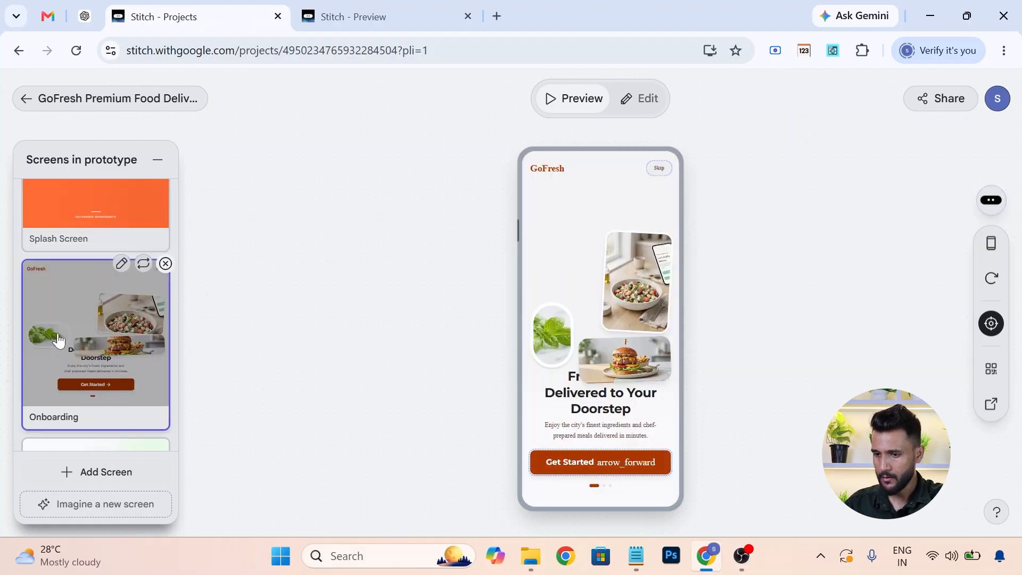
scroll(61, 346, "down", 4)
left_click(65, 362)
scroll(65, 356, "down", 3)
scroll(65, 357, "down", 2)
left_click(71, 354)
scroll(71, 354, "down", 3)
scroll(73, 341, "down", 2)
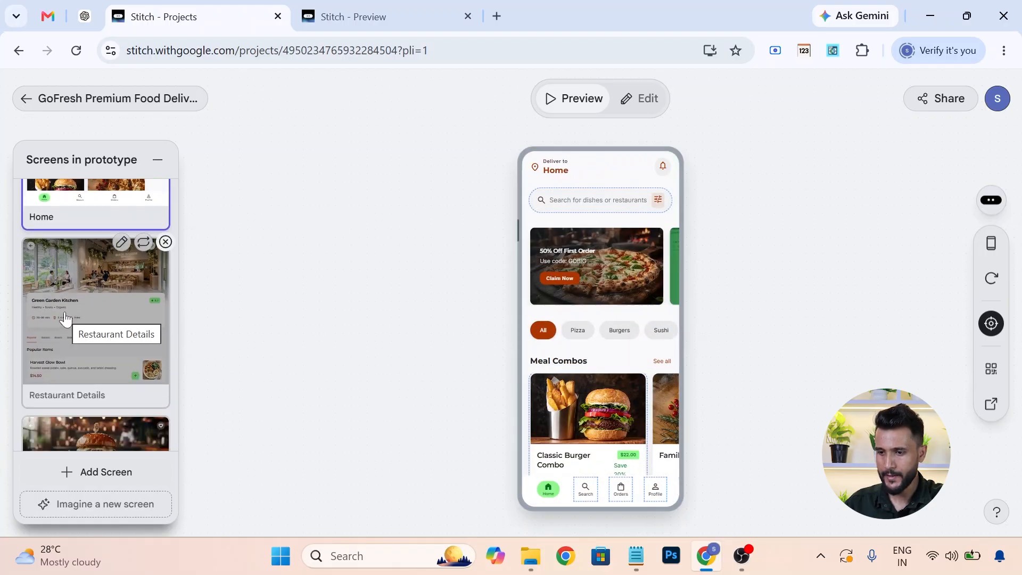
left_click(65, 318)
View the Food Details, Search Results, Checkout, Cart, Payment, Live Tracking, Orders and Profile screens one by one in the prototype preview.
scroll(63, 314, "down", 5)
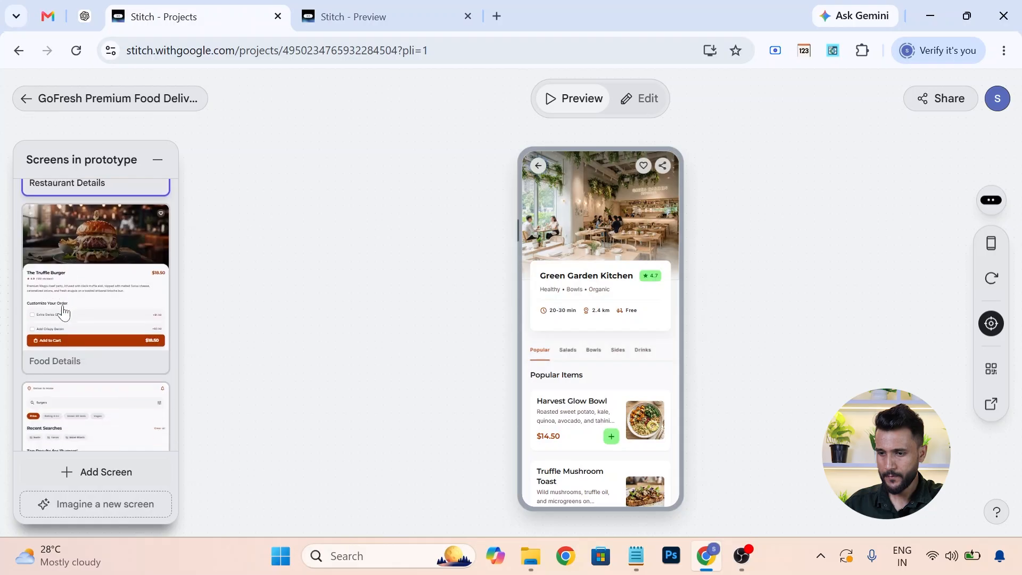
left_click(58, 296)
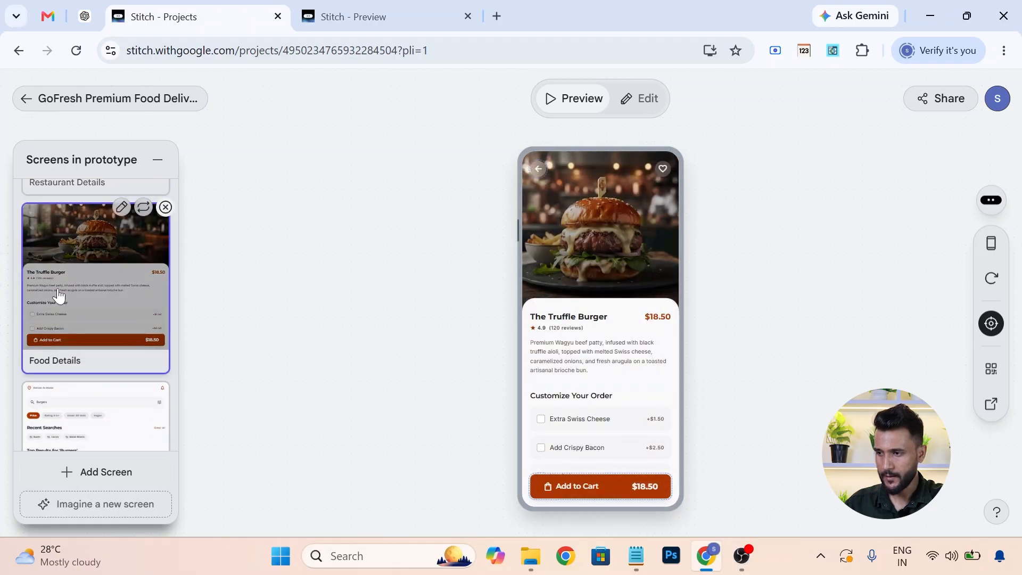
scroll(58, 296, "down", 4)
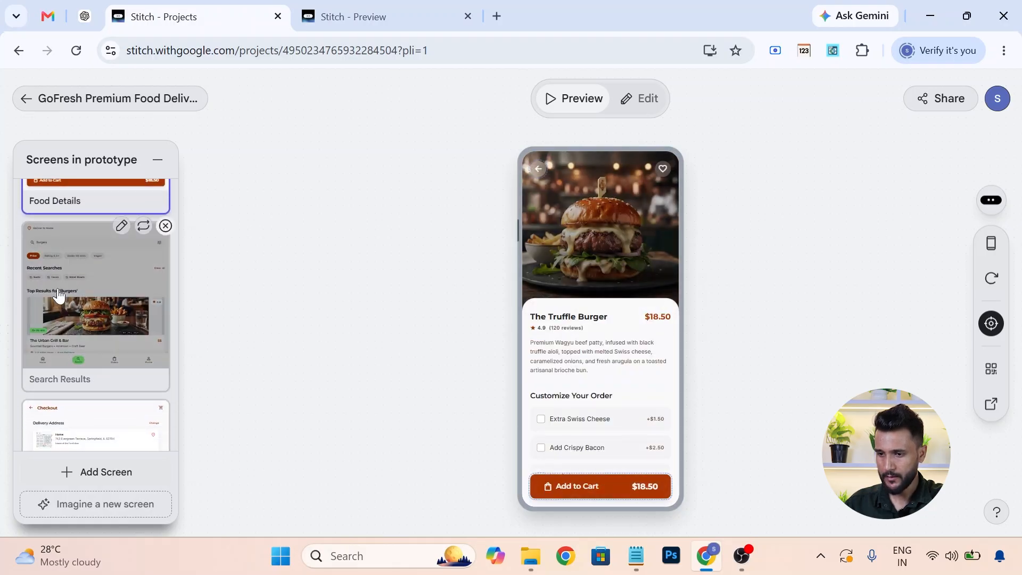
left_click(58, 296)
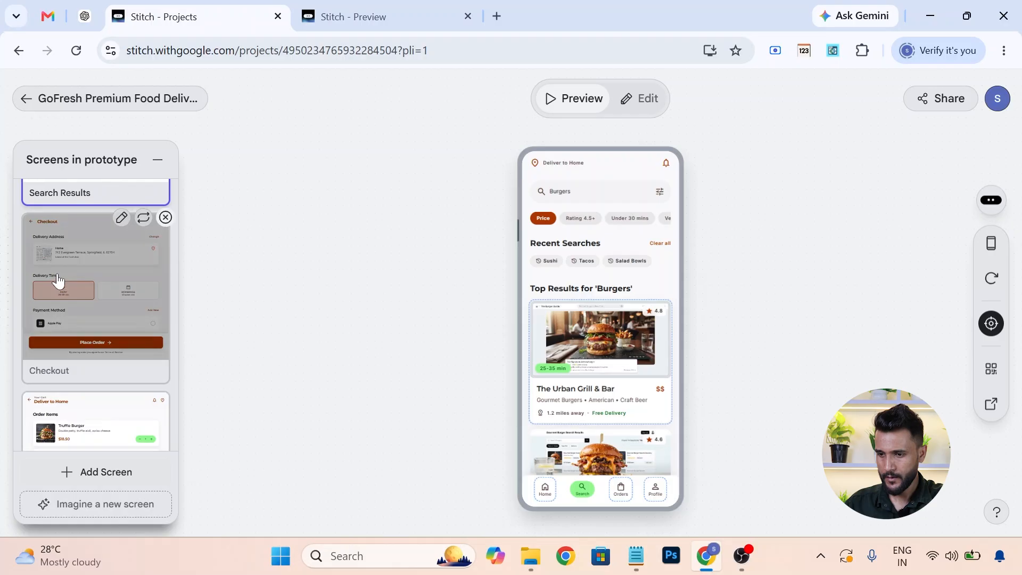
left_click(58, 280)
left_click(62, 293)
left_click(58, 312)
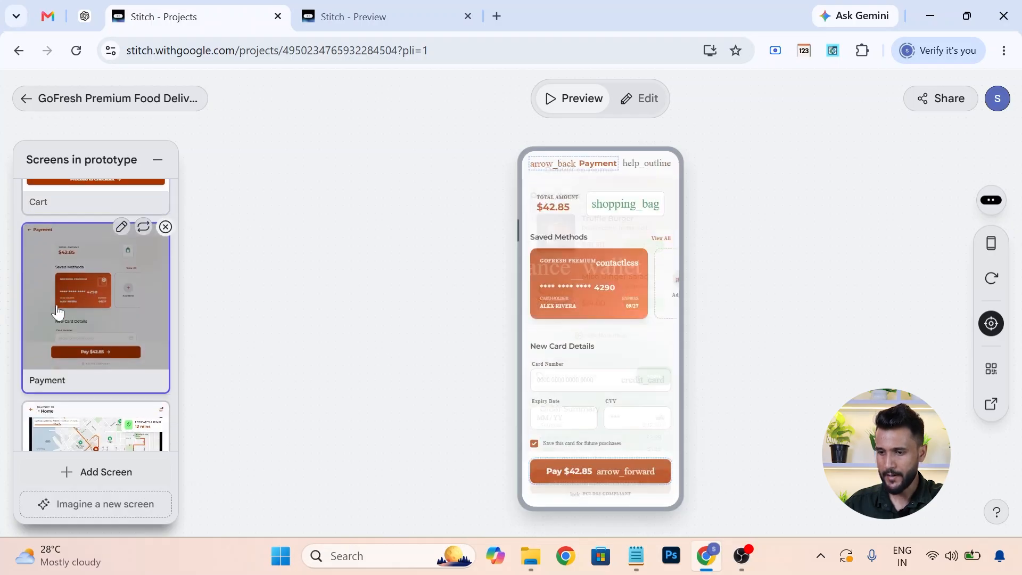
left_click(64, 265)
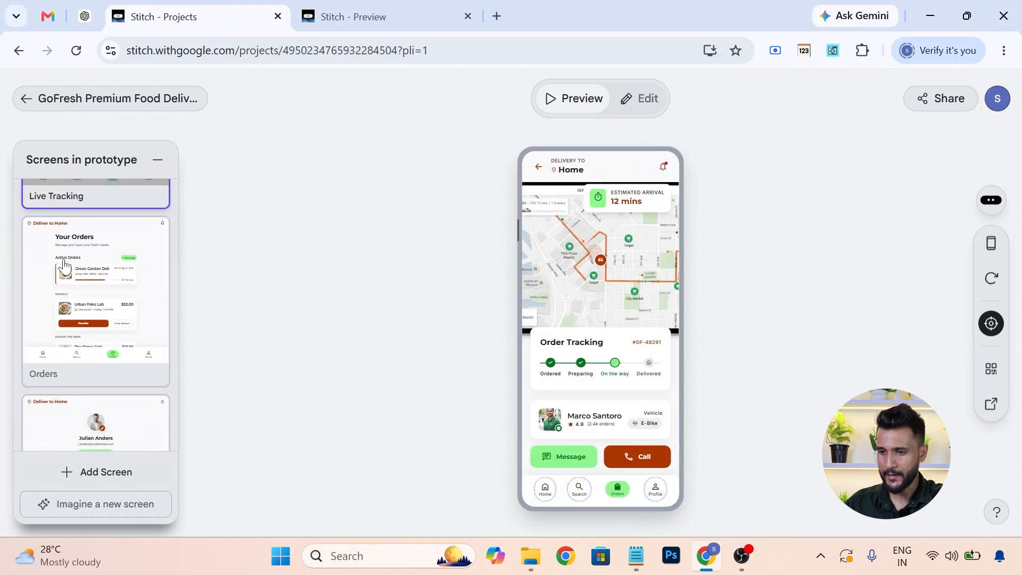
left_click(57, 252)
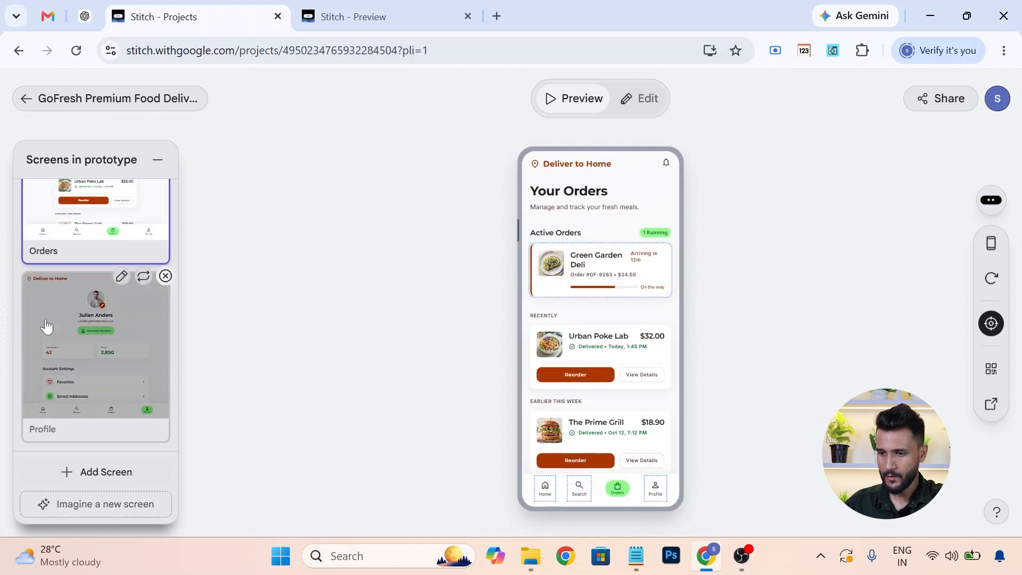
left_click(47, 326)
scroll(47, 326, "up", 15)
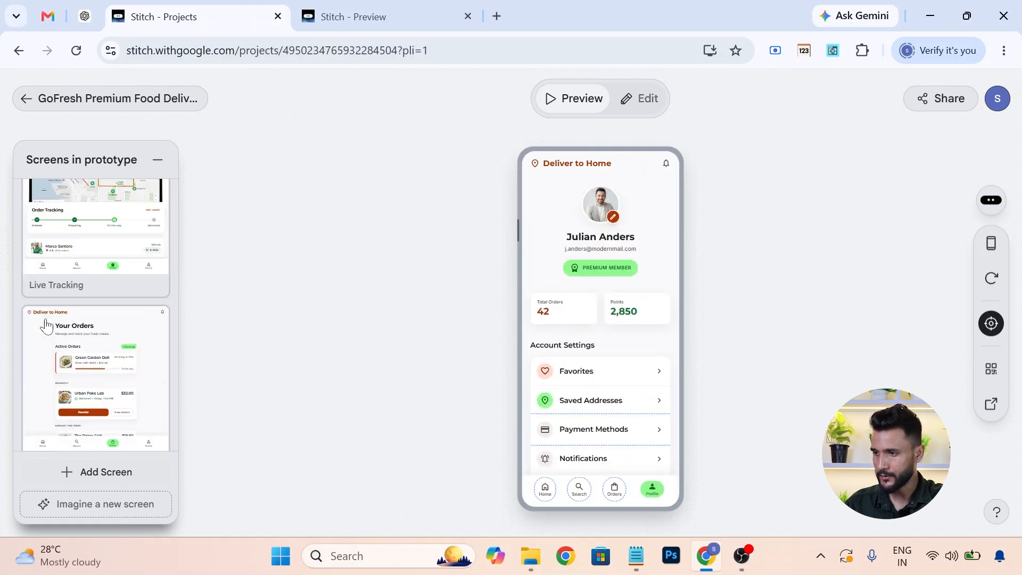
scroll(47, 326, "up", 12)
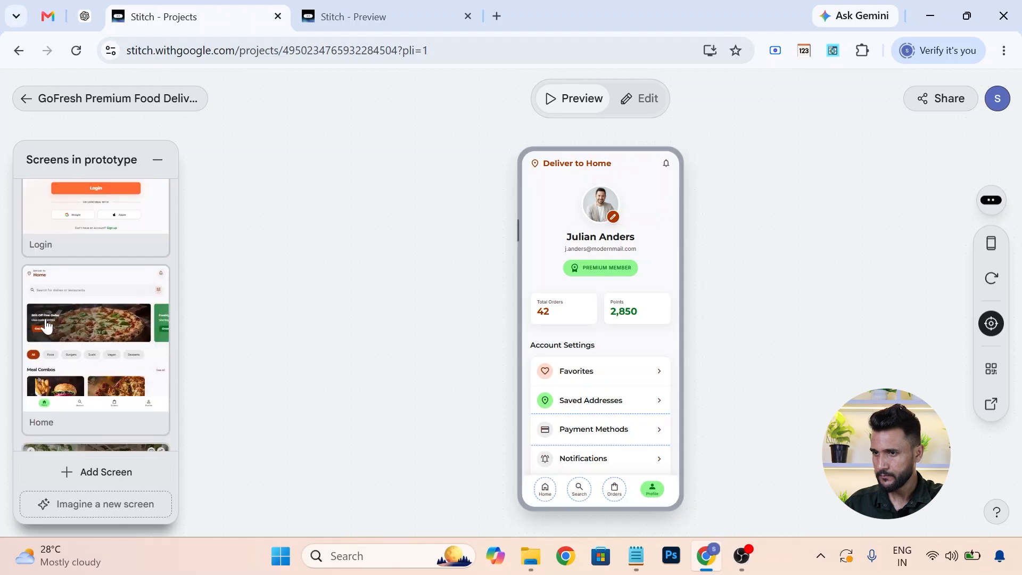
Leave the prototype for the project canvas and review the Home screen preview down to its Nearby Restaurants section.
left_click(27, 105)
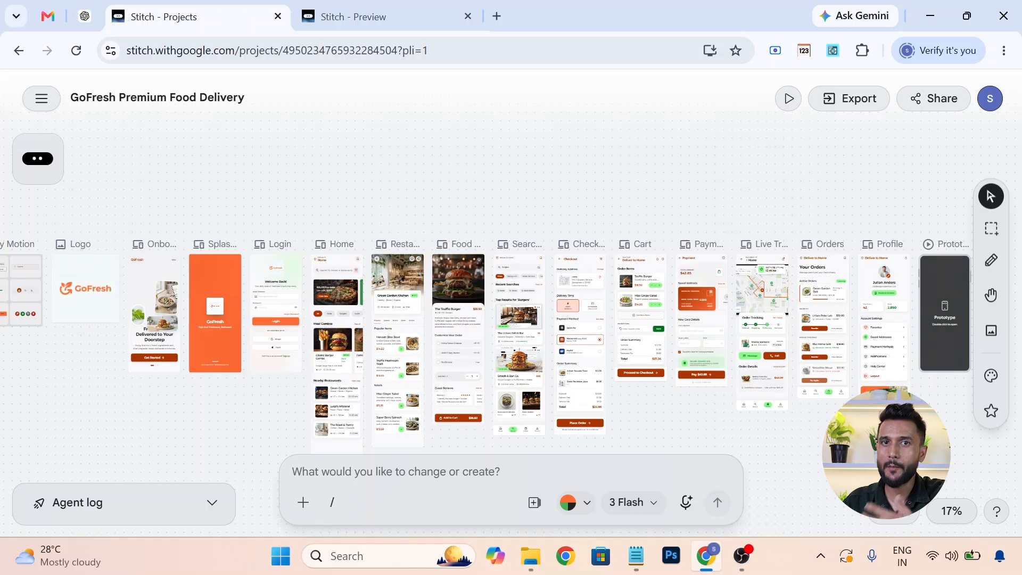
left_click(357, 9)
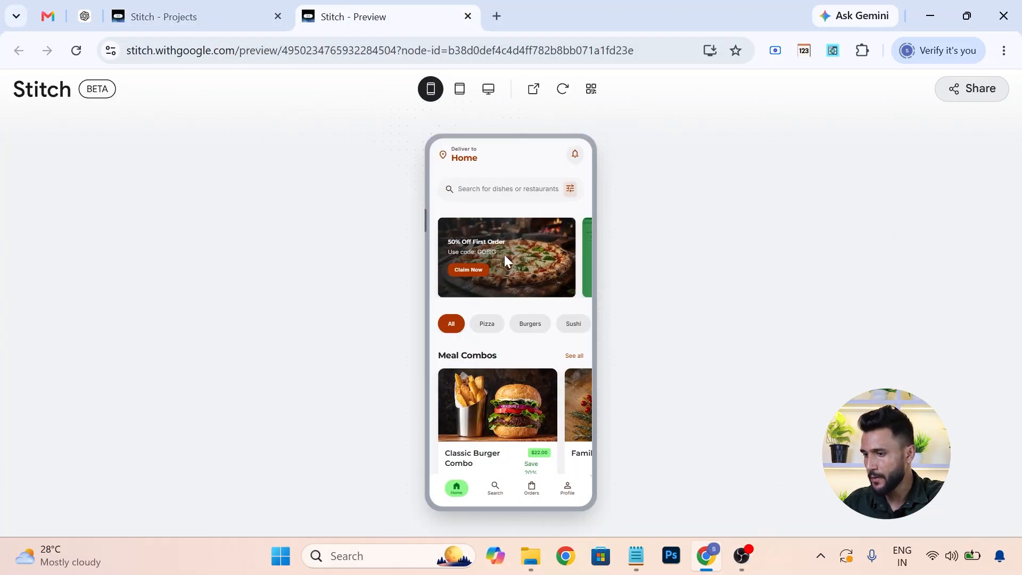
scroll(505, 256, "down", 5)
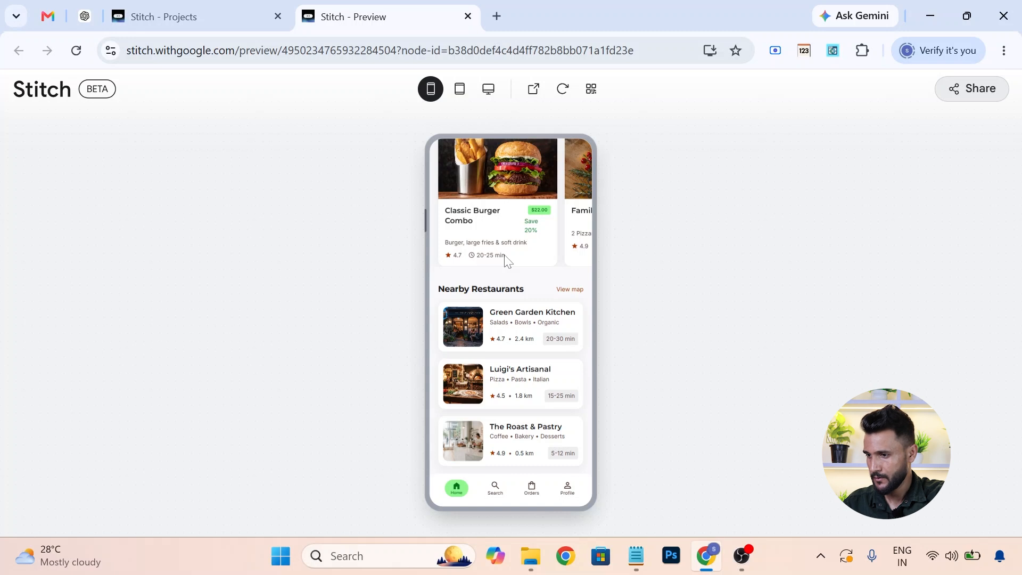
Prompt Stitch to add a "Best Seller Dishes" section highlighting the most ordered items from each restaurant to the Home screen.
left_click(201, 7)
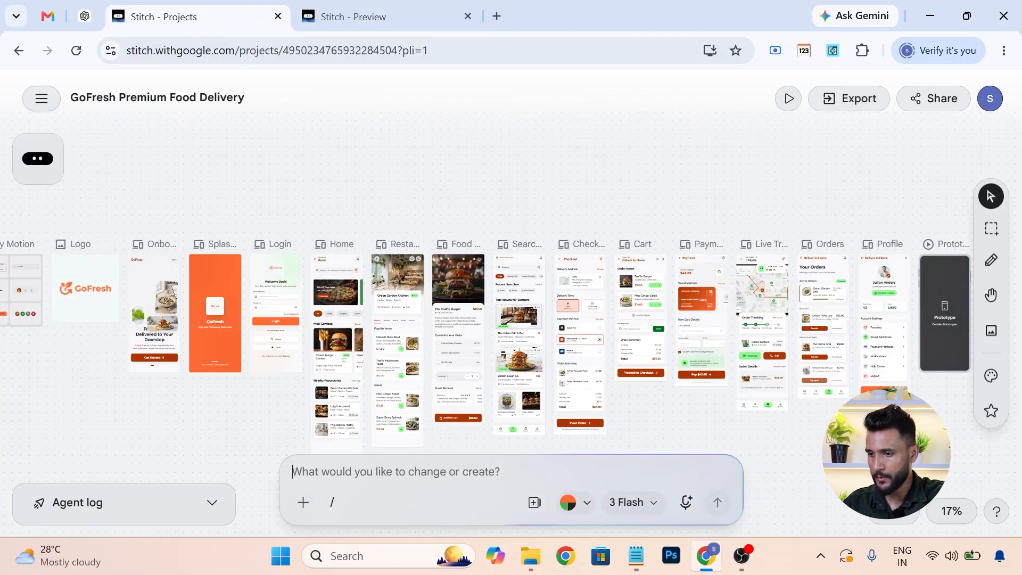
left_click(334, 317)
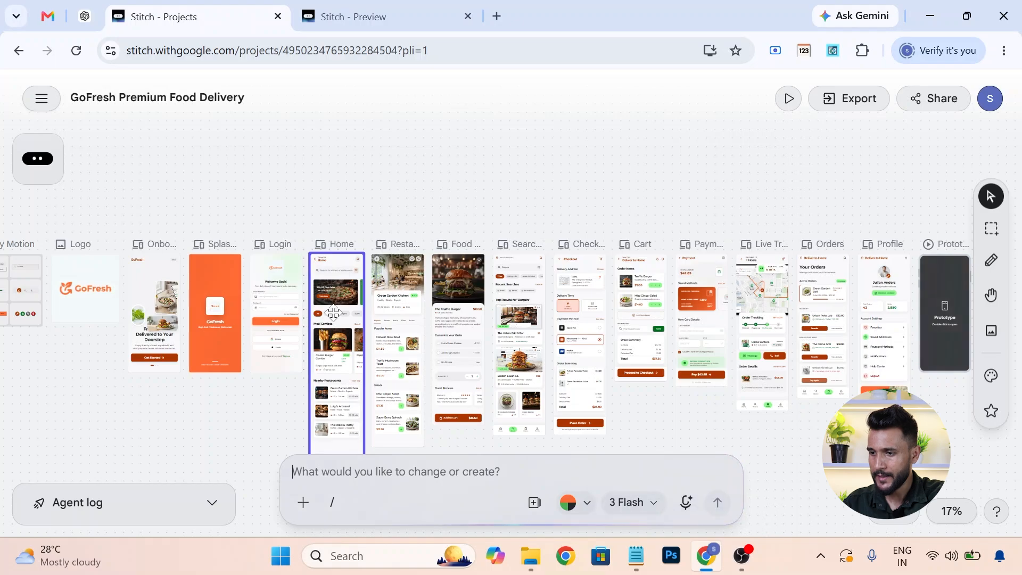
left_click(326, 477)
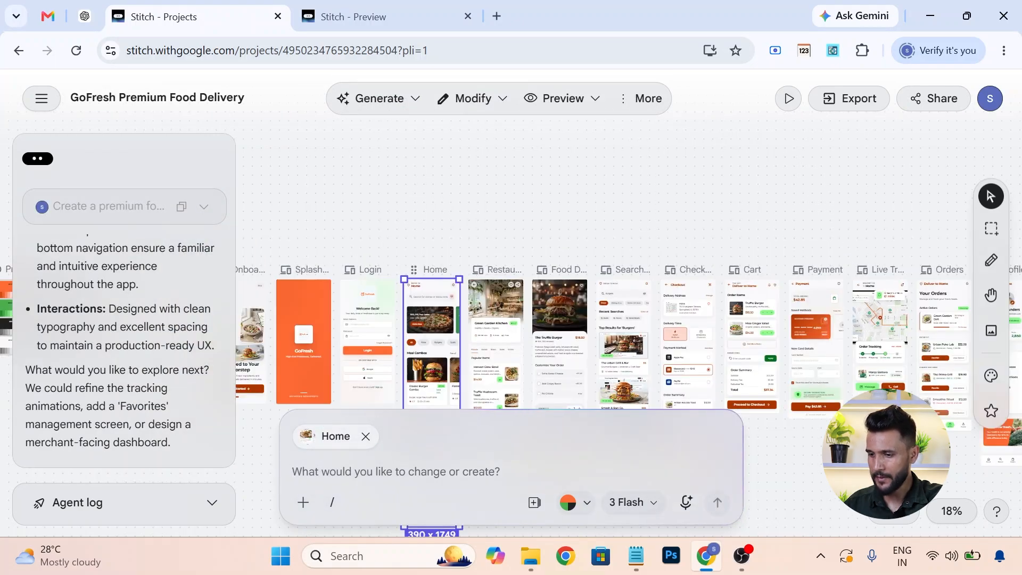
type("a")
key("BackSpace")
type("Add a \"B")
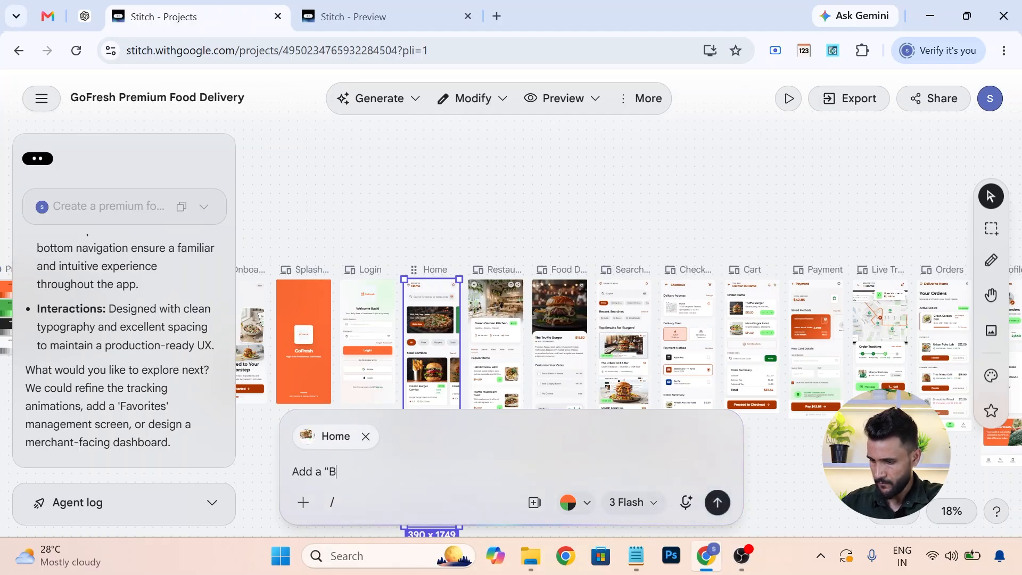
type("est Seller")
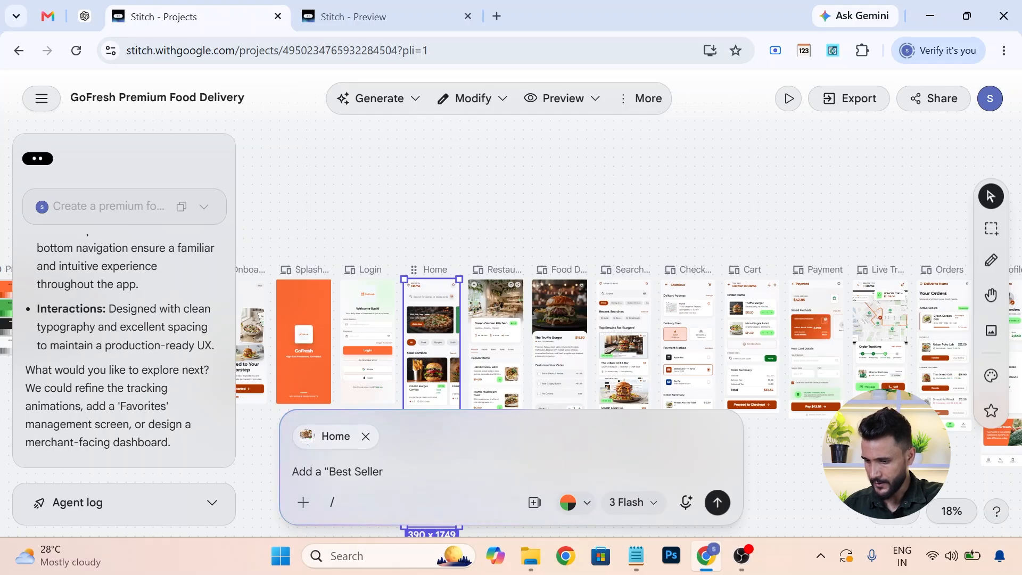
type(" Dishes")
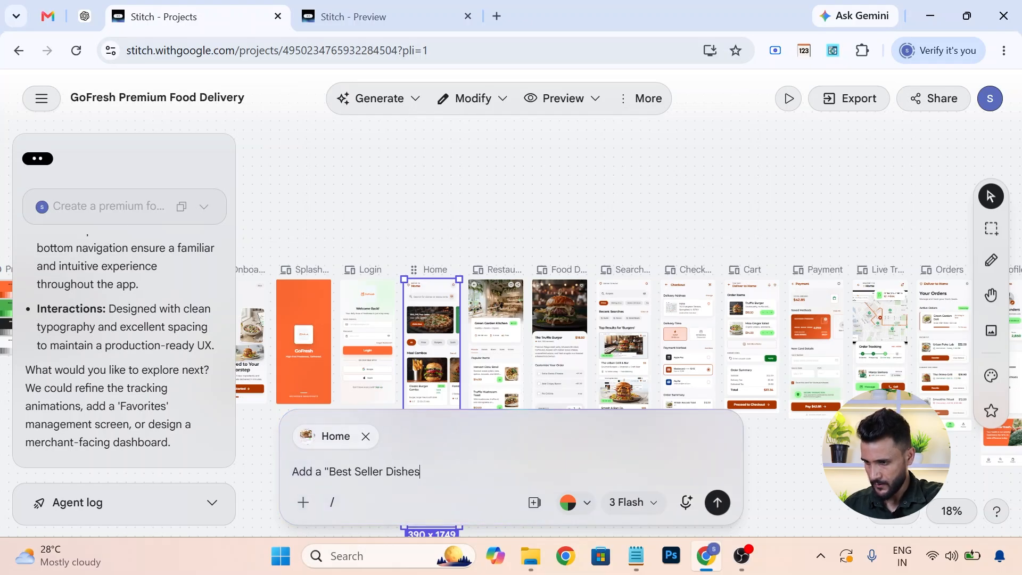
type("\" section ")
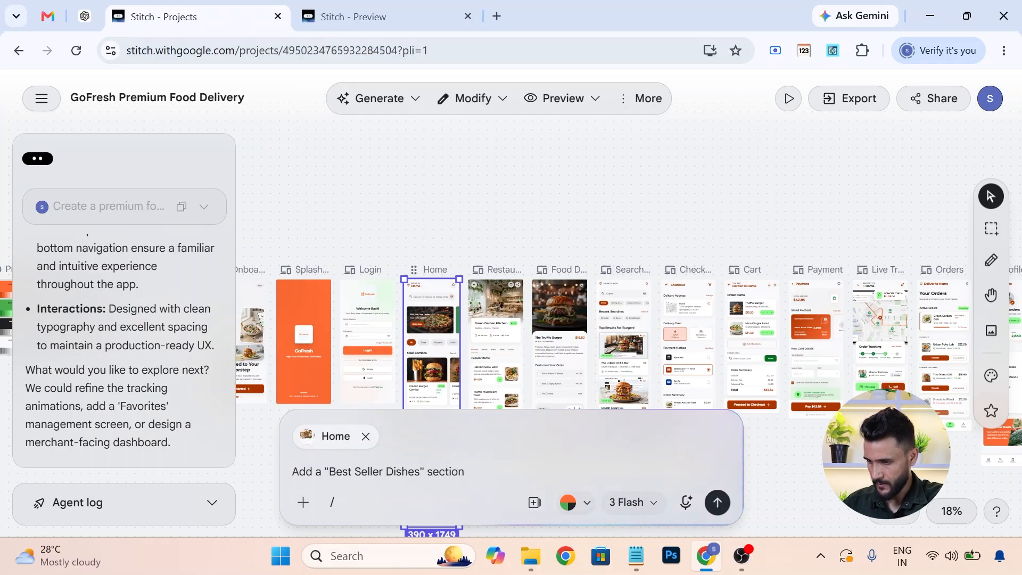
type("highlighting the mos")
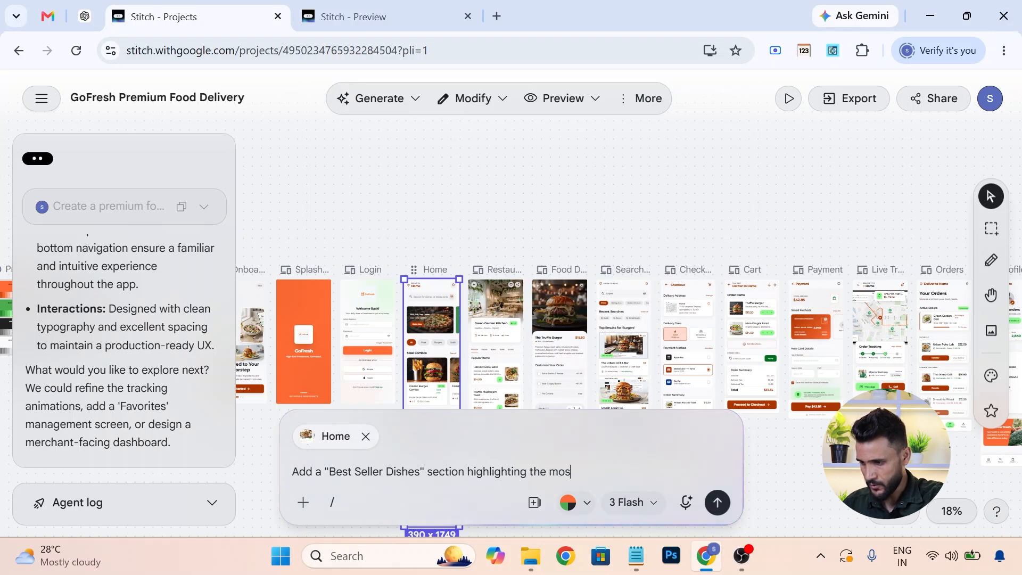
type("t ordered")
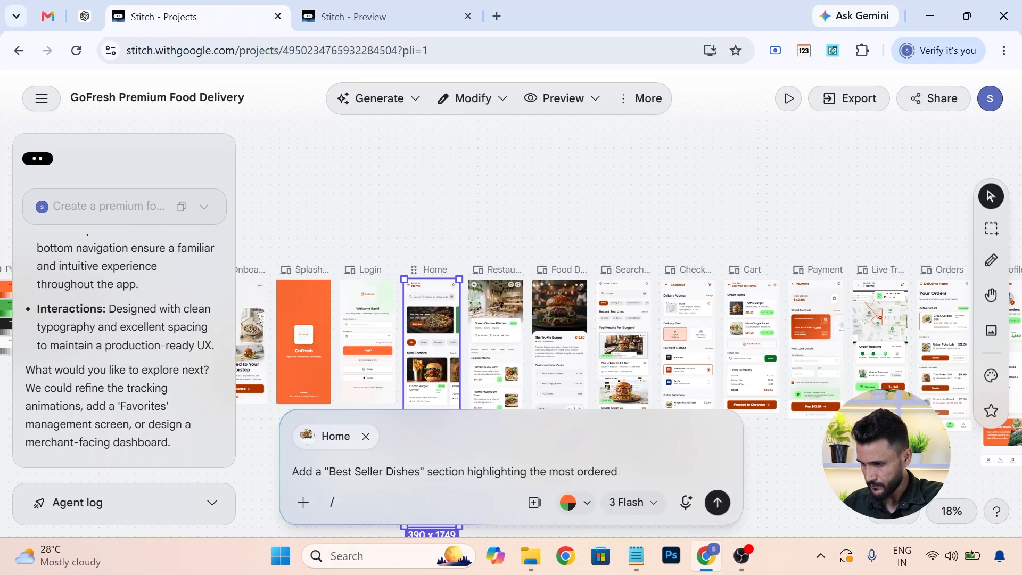
type(" items")
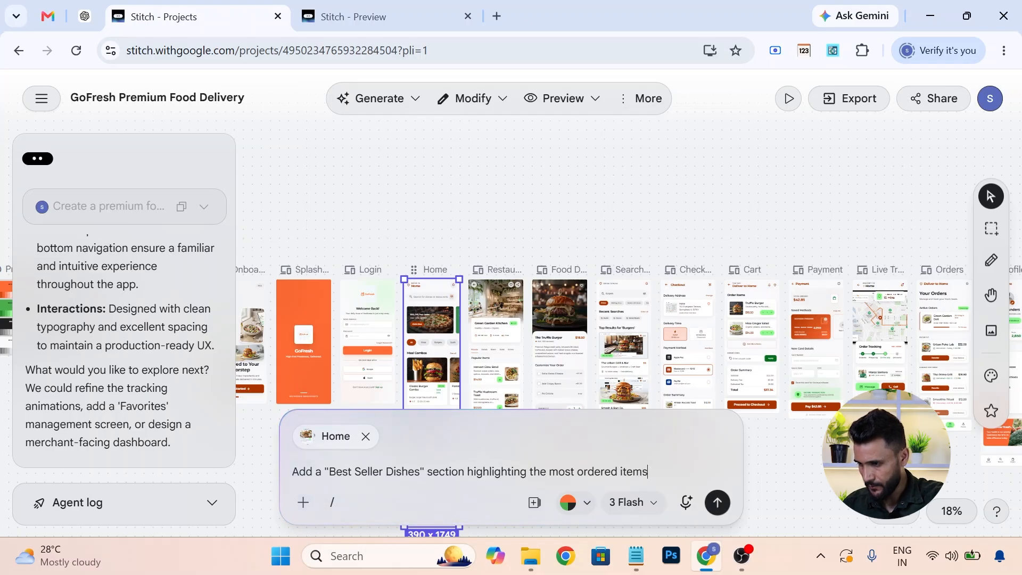
type(" from each")
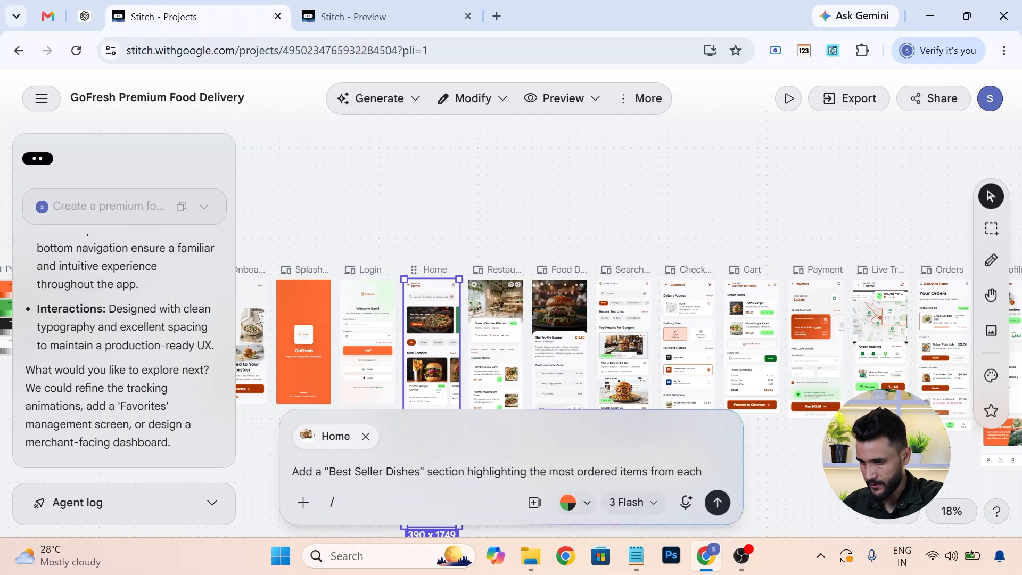
type(" restuarant")
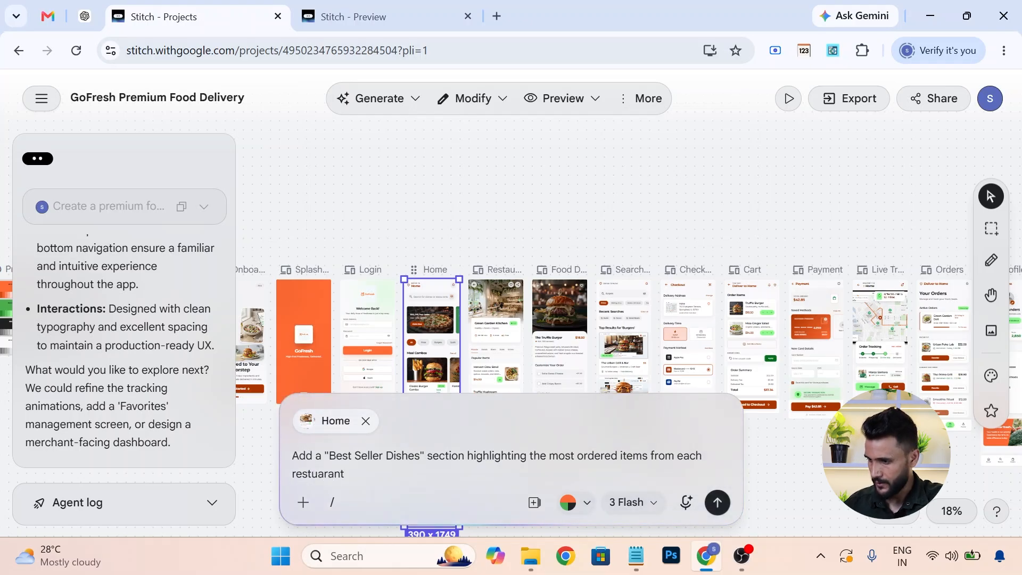
left_click(717, 502)
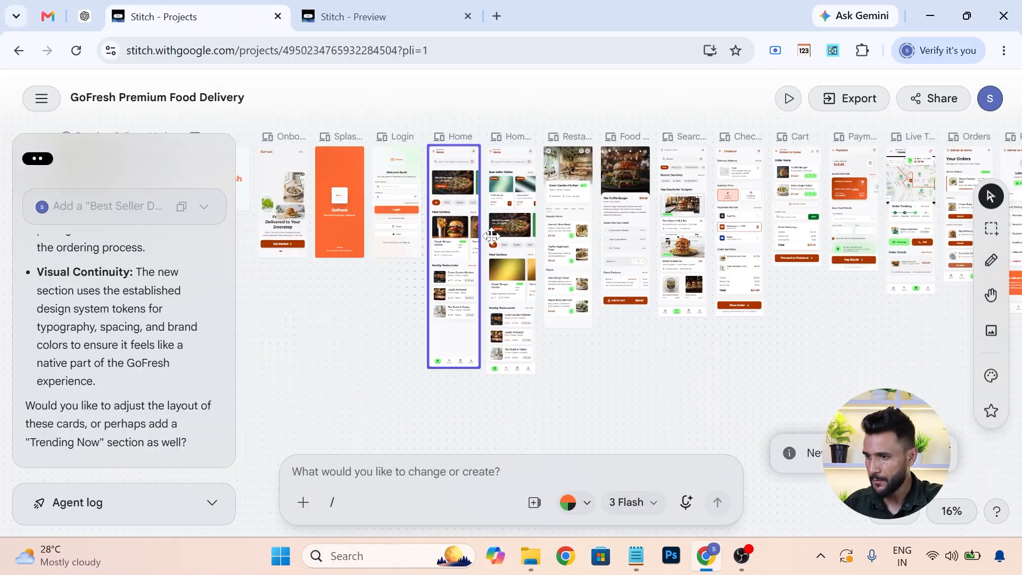
Preview the new Home screen with the Best Seller Dishes section in a new tab.
left_click(504, 230)
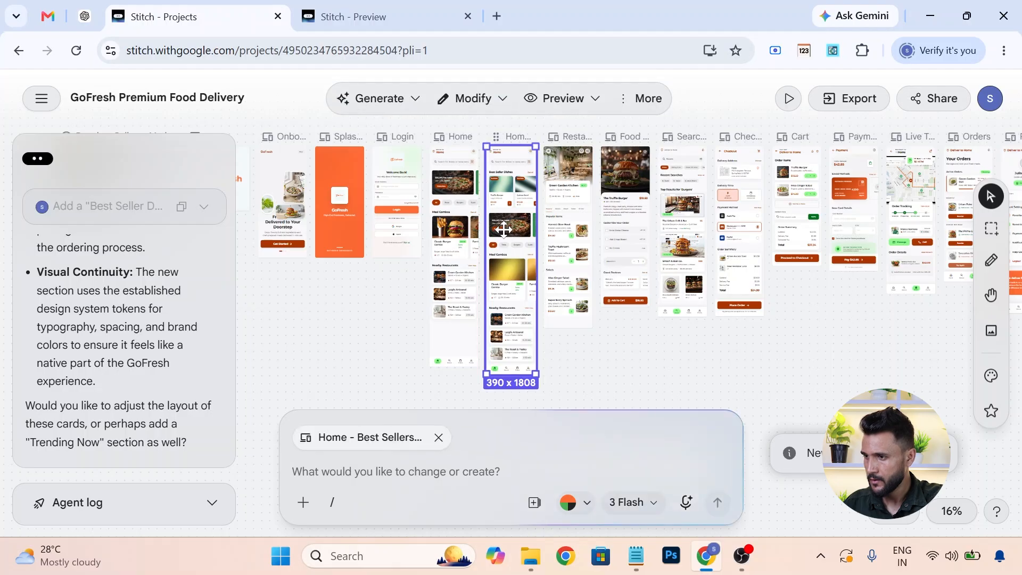
left_click(552, 105)
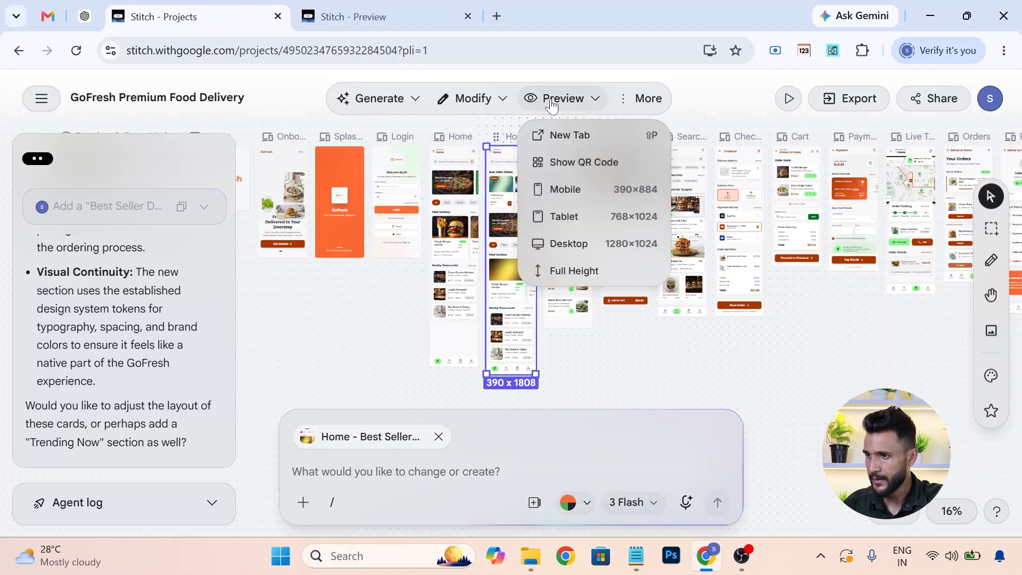
left_click(568, 133)
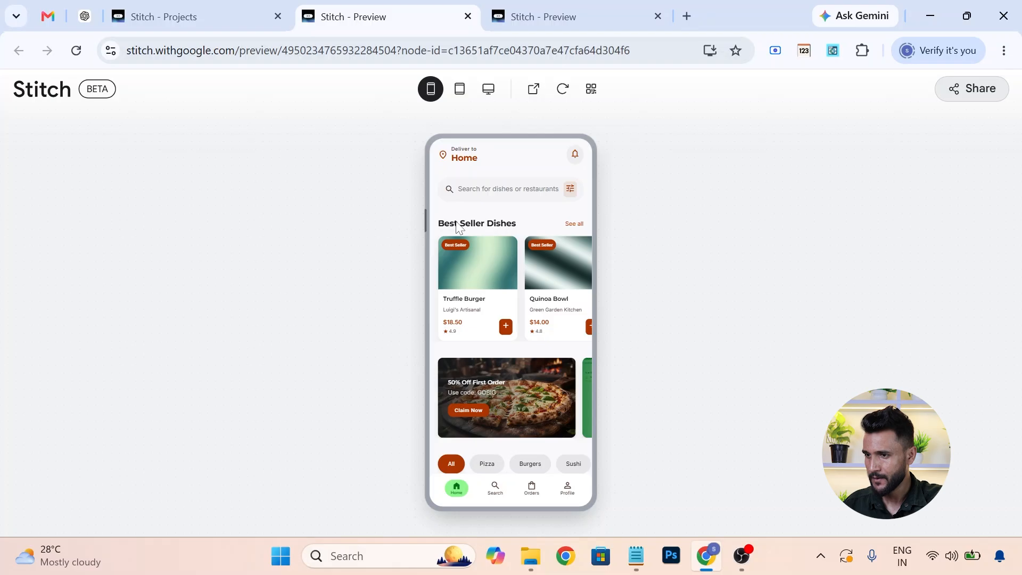
Return to the Stitch project and delete the original Home screen from the canvas.
left_click(160, 16)
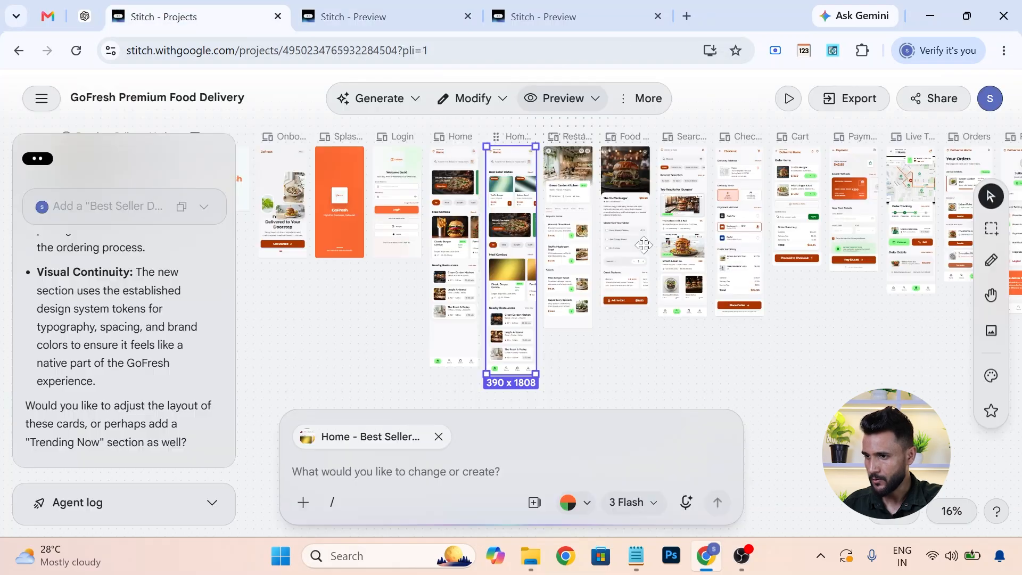
right_click(458, 175)
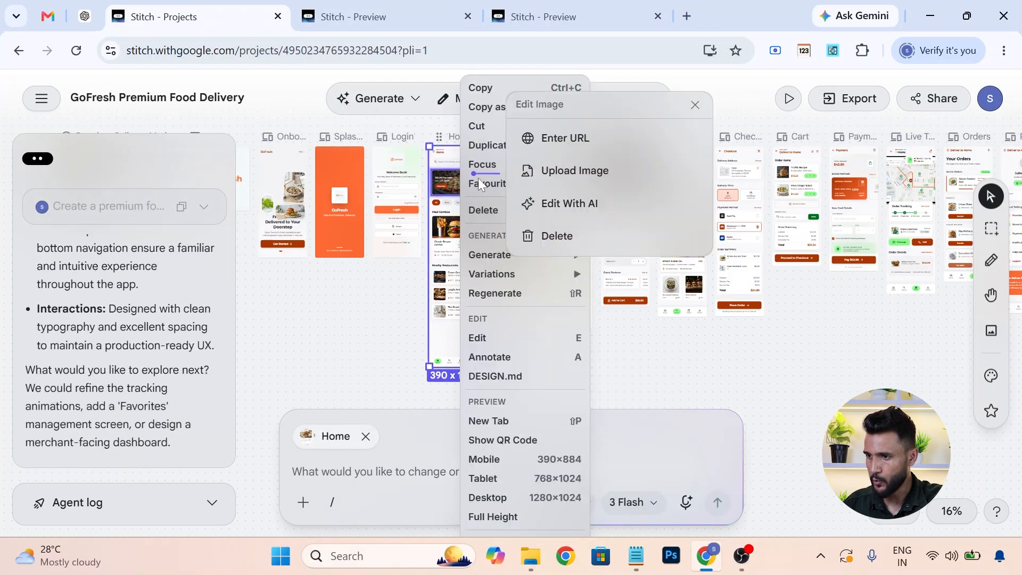
left_click(489, 209)
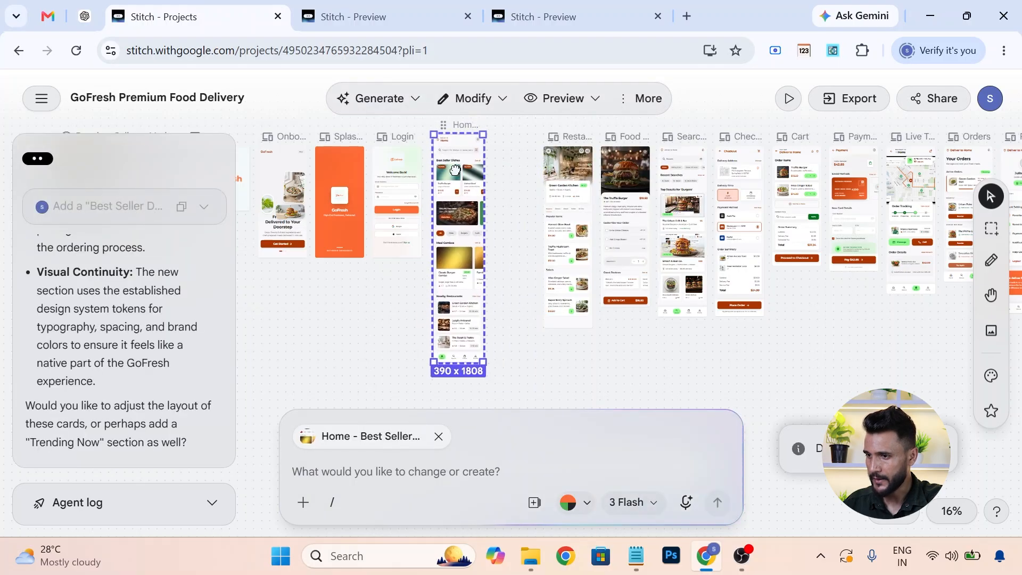
Move the screens from Restaurant through Profile closer together on the canvas, closing the gap beside the new Home screen.
left_click_drag(551, 162, 507, 160)
left_click_drag(646, 159, 599, 160)
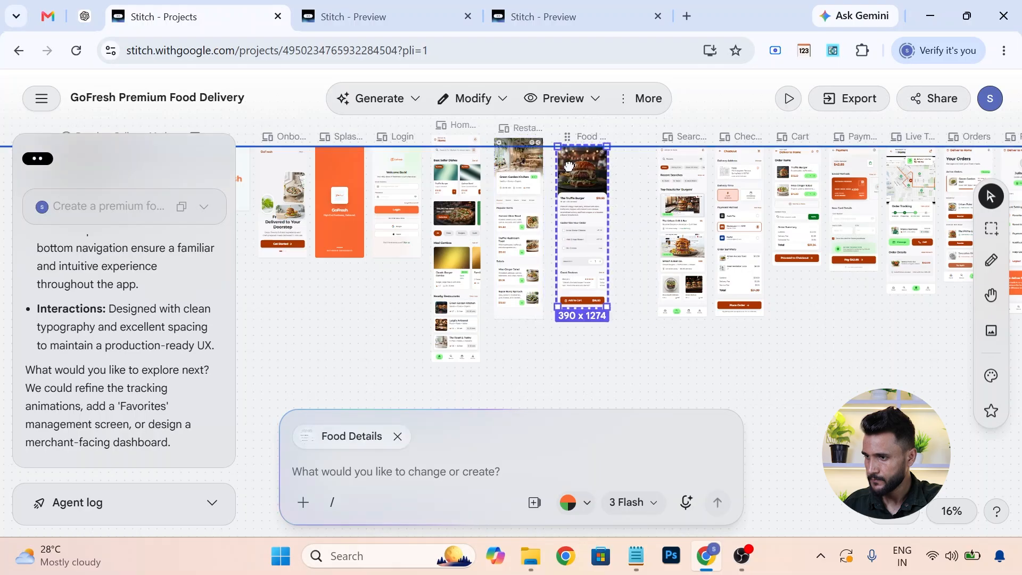
left_click_drag(677, 171, 637, 170)
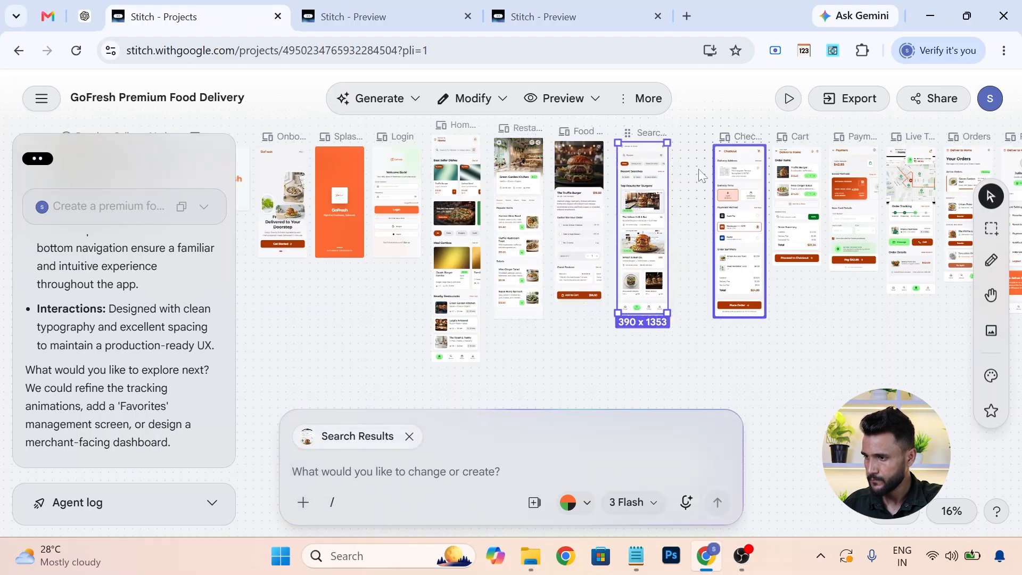
left_click_drag(740, 171, 697, 170)
left_click_drag(781, 170, 744, 169)
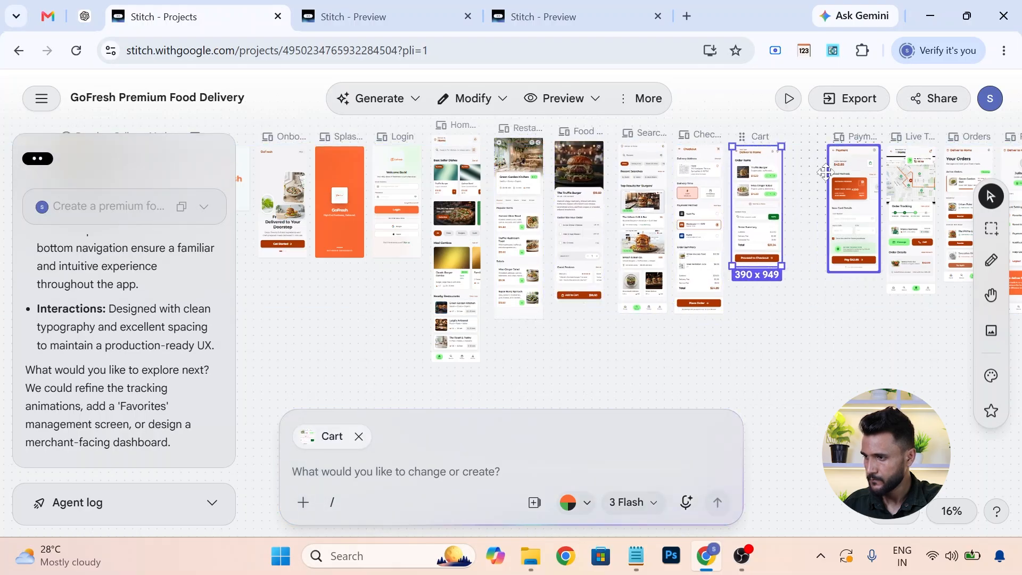
left_click_drag(873, 164, 837, 163)
left_click_drag(902, 166, 863, 166)
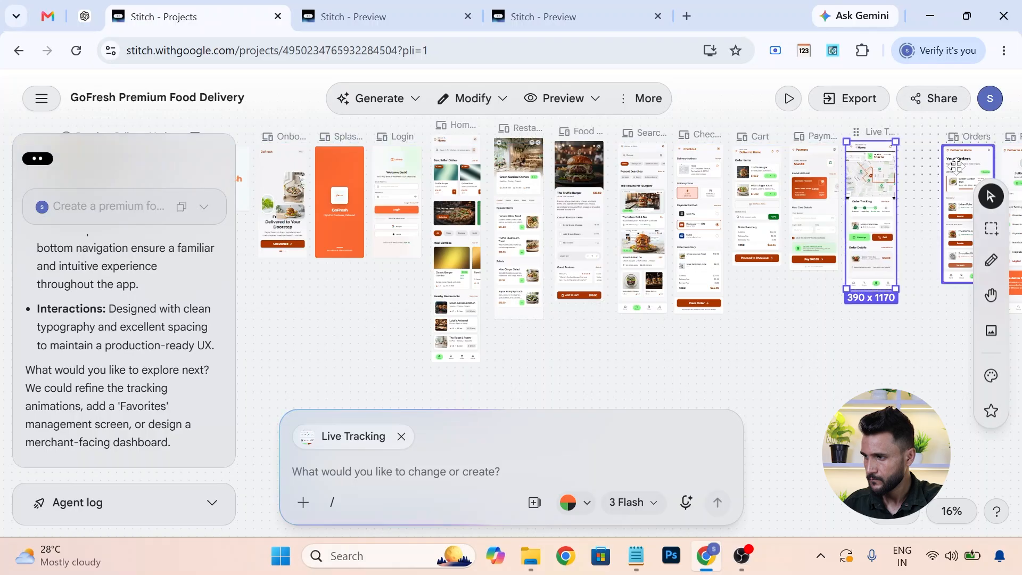
left_click_drag(958, 165, 921, 164)
left_click_drag(1001, 151, 954, 146)
scroll(274, 218, "up", 3)
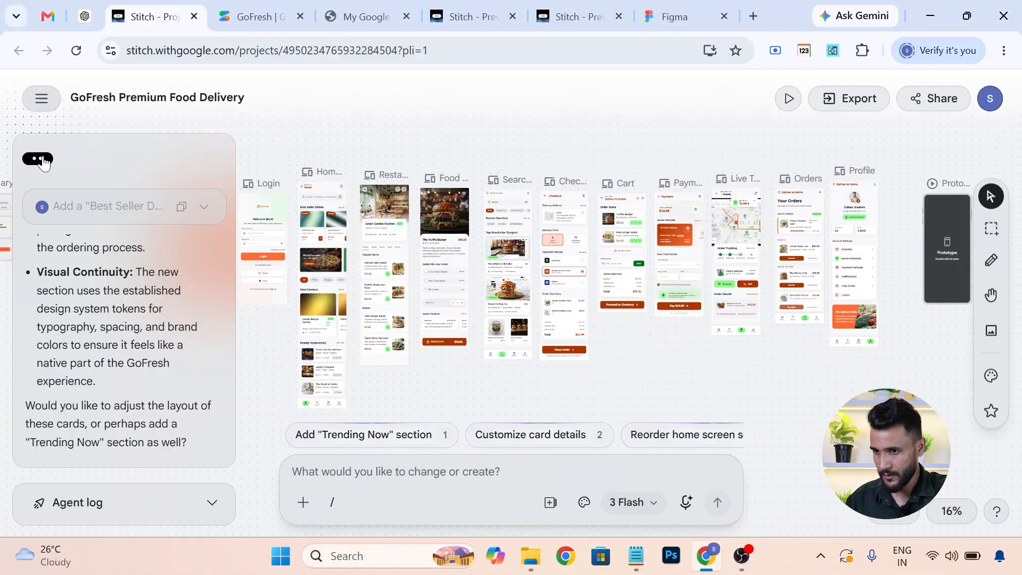
Leave the GoFresh project for the all-projects page and set the new design's type to Web.
left_click(42, 159)
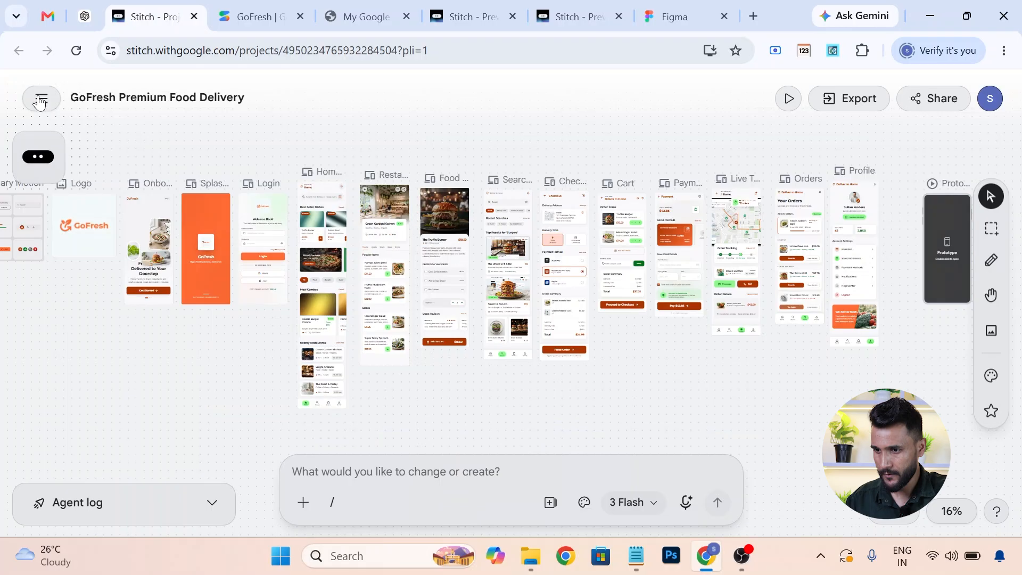
left_click(41, 100)
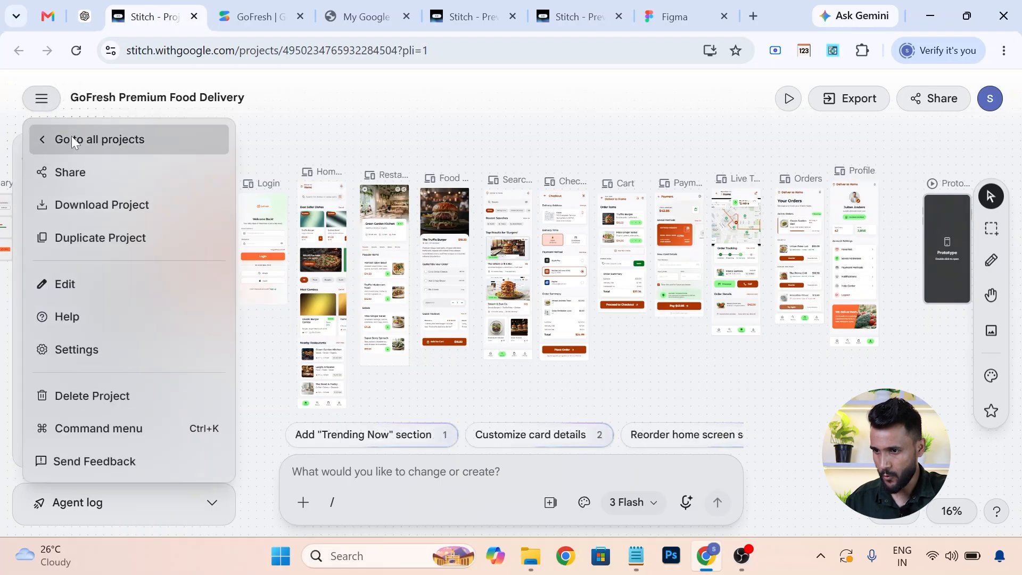
left_click(71, 137)
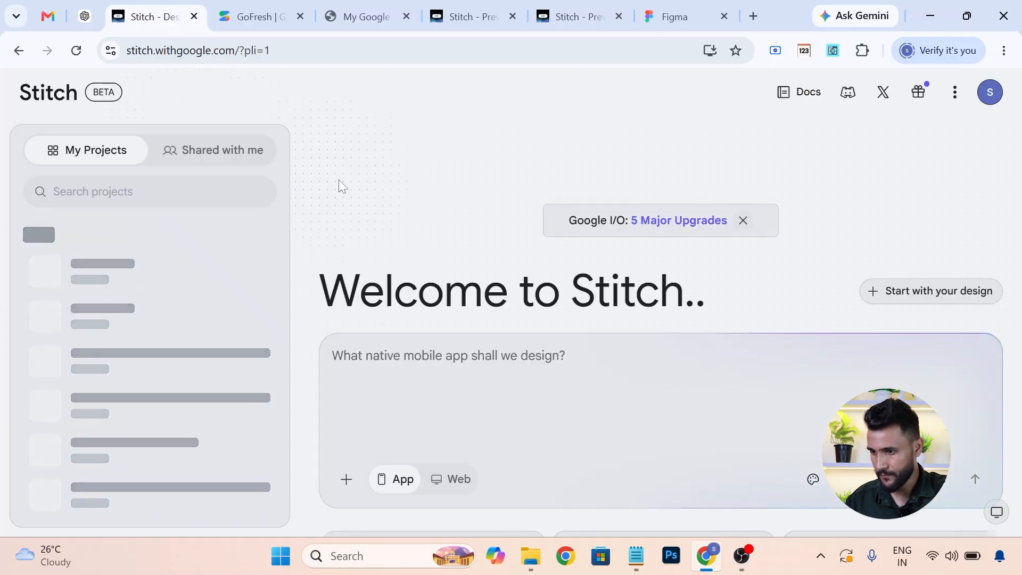
left_click(450, 479)
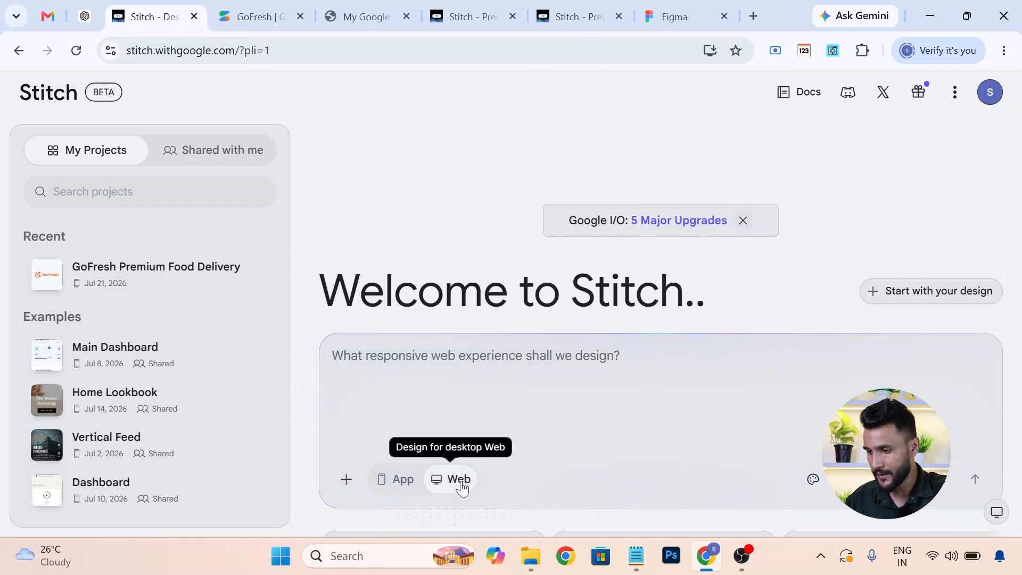
left_click(334, 356)
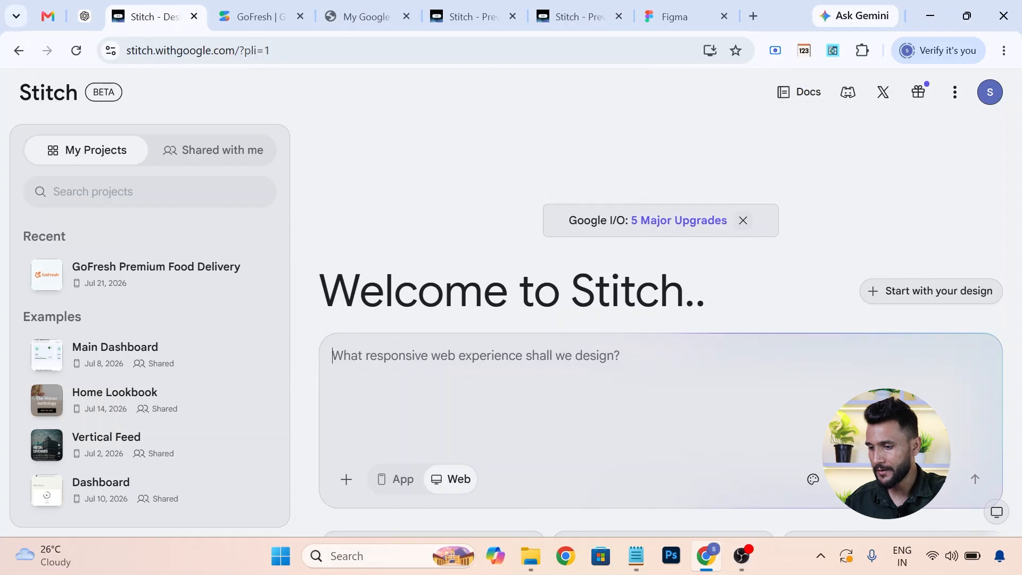
Switch to ChatGPT and begin a message reading "Create a google stitch prompt for a premium dential clinic website".
left_click(84, 16)
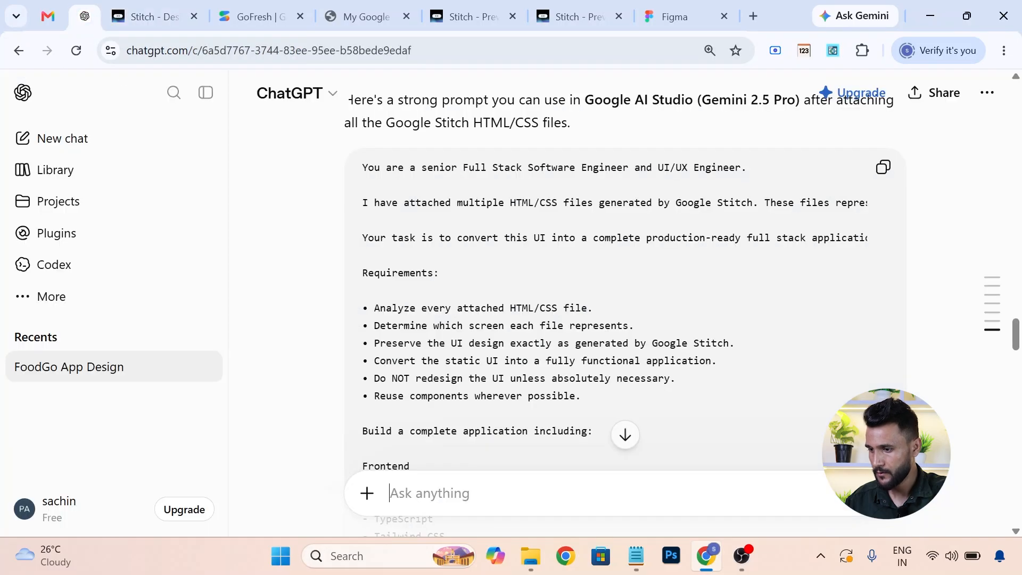
scroll(623, 266, "down", 5)
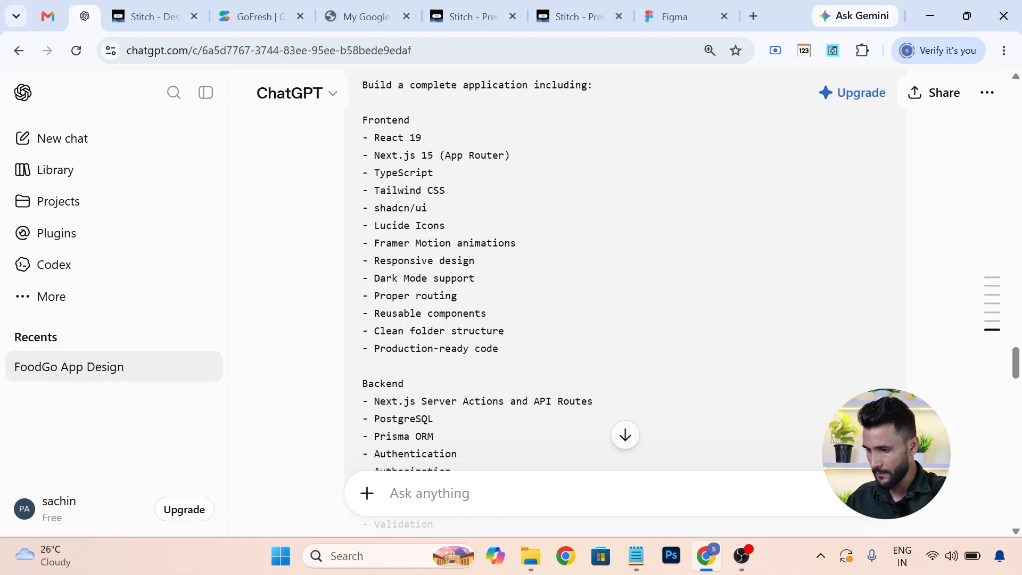
type("Cre")
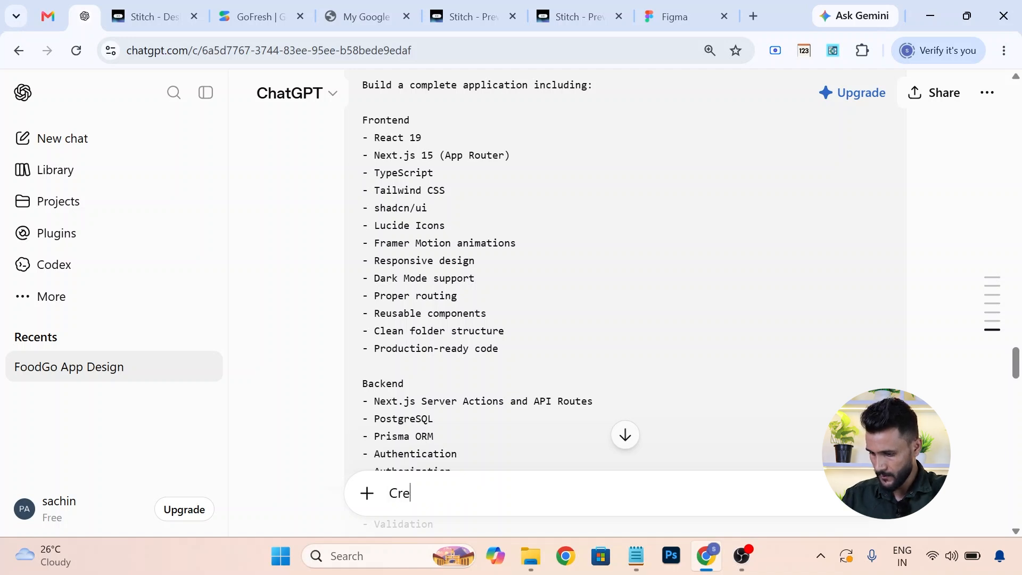
type("ate a google ")
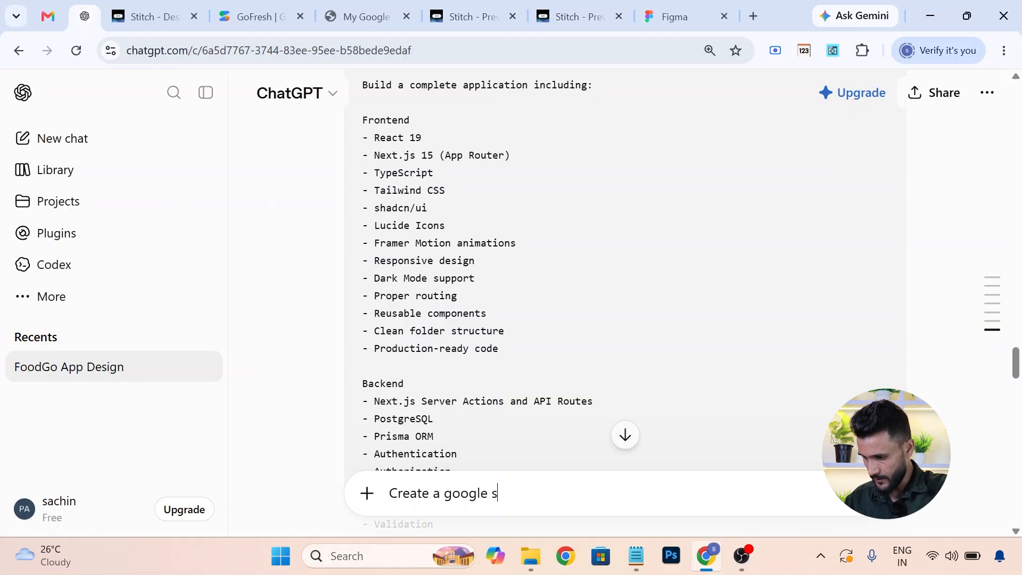
type("stitch prompt for a premium")
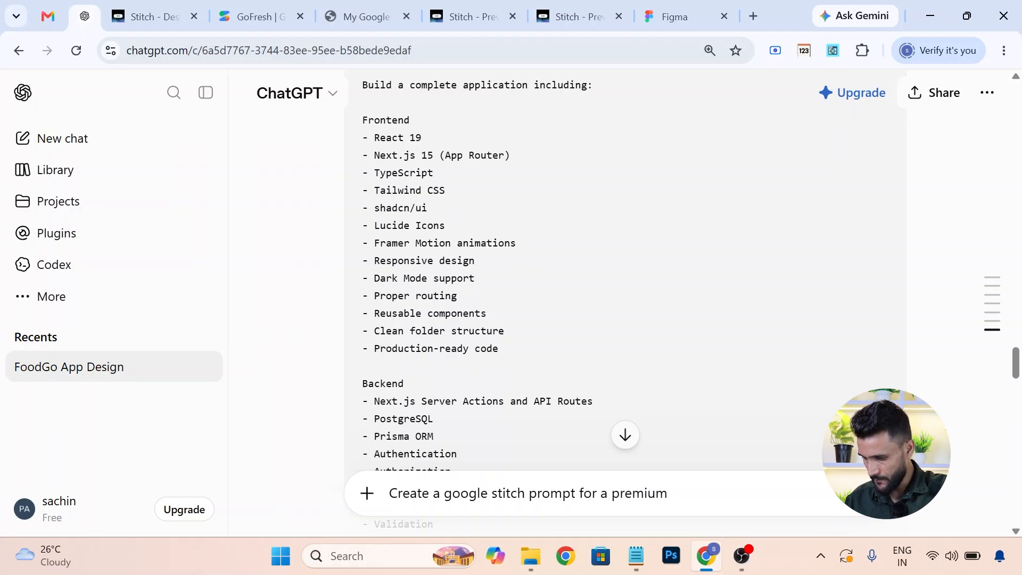
type(" dential")
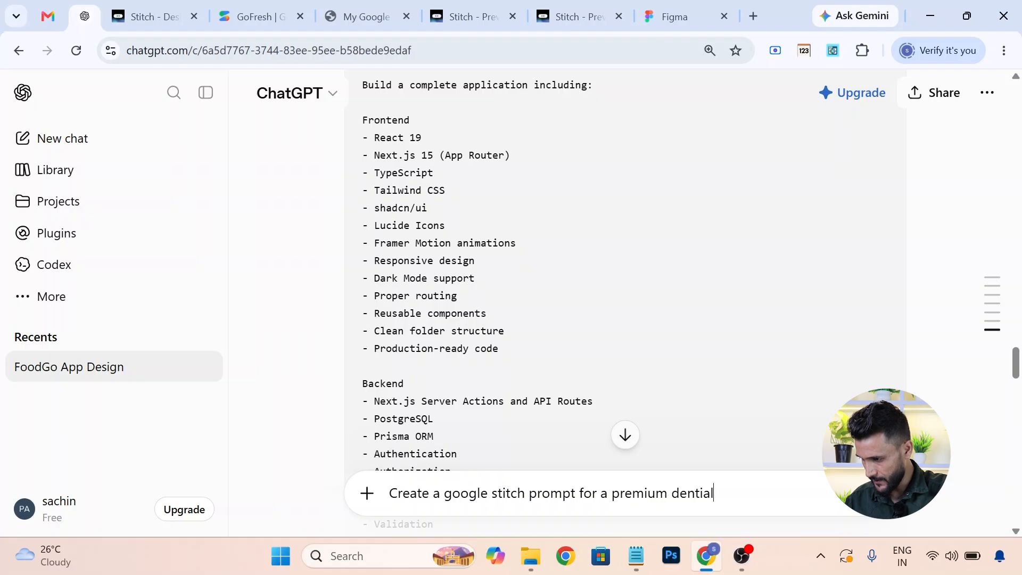
type(" clinic webs")
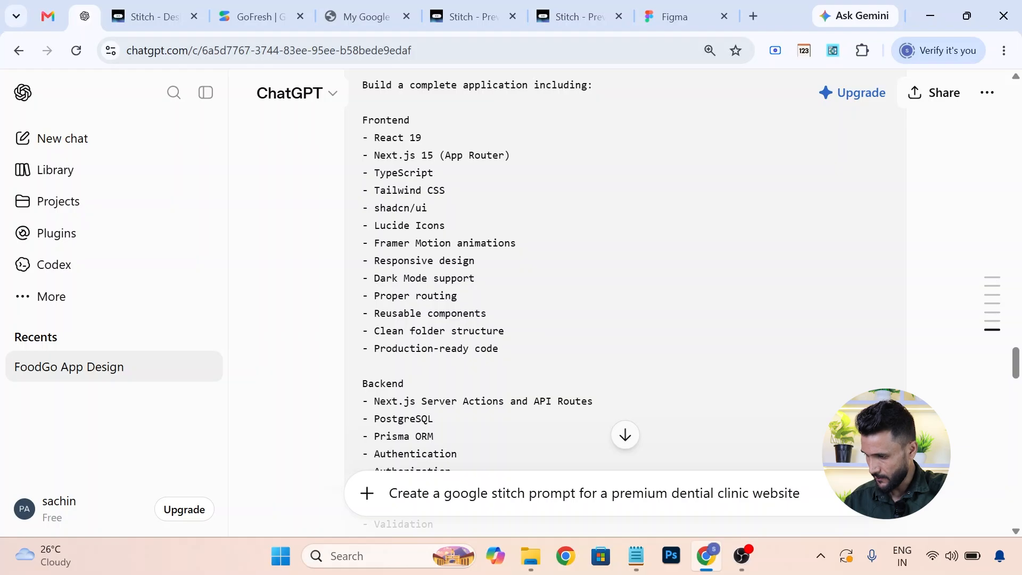
type("ite")
key("shift+Return")
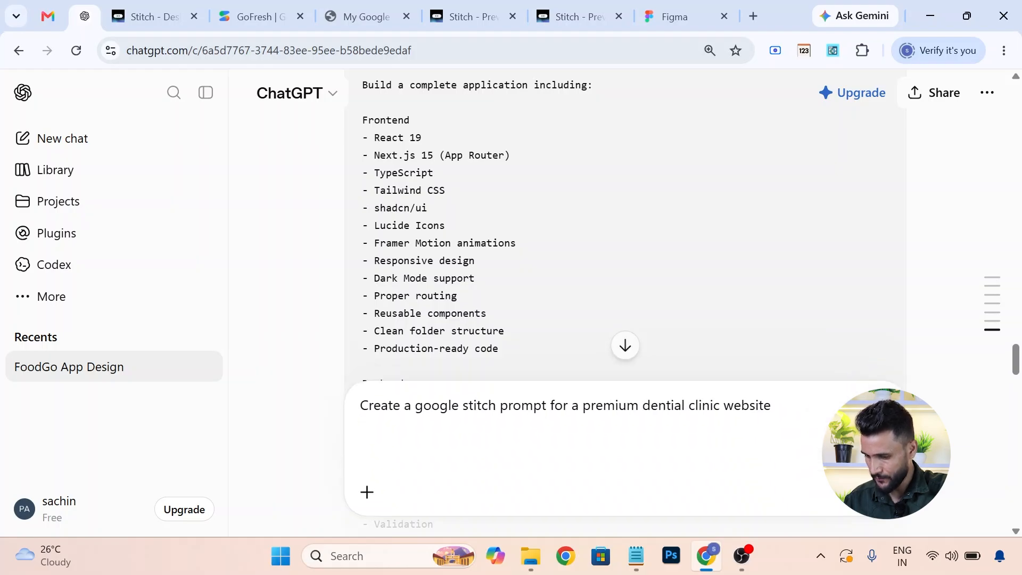
Add "Business Name: Smile Dental Clinic" on separate lines of the message and send it.
type("Business ")
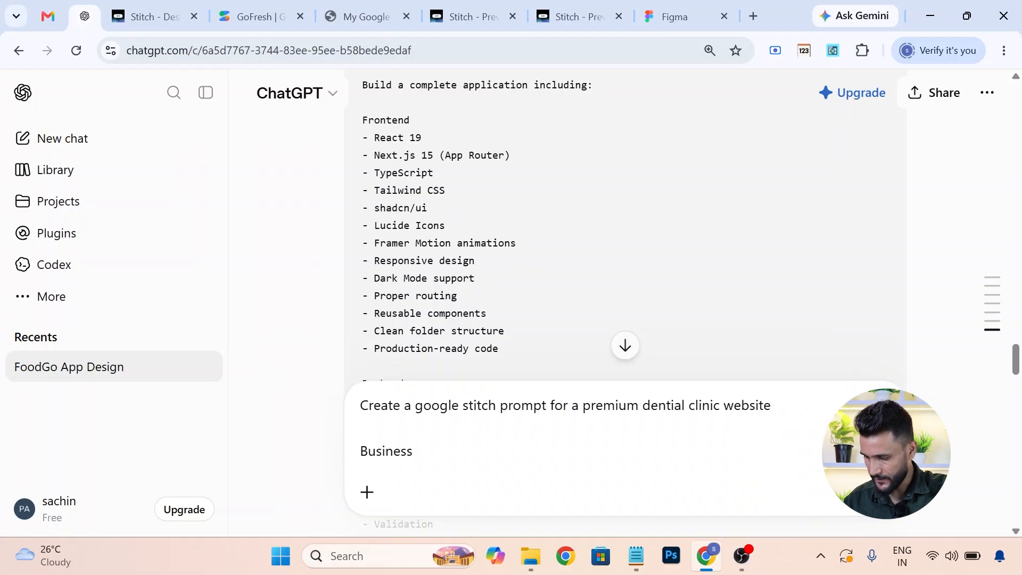
type("Name")
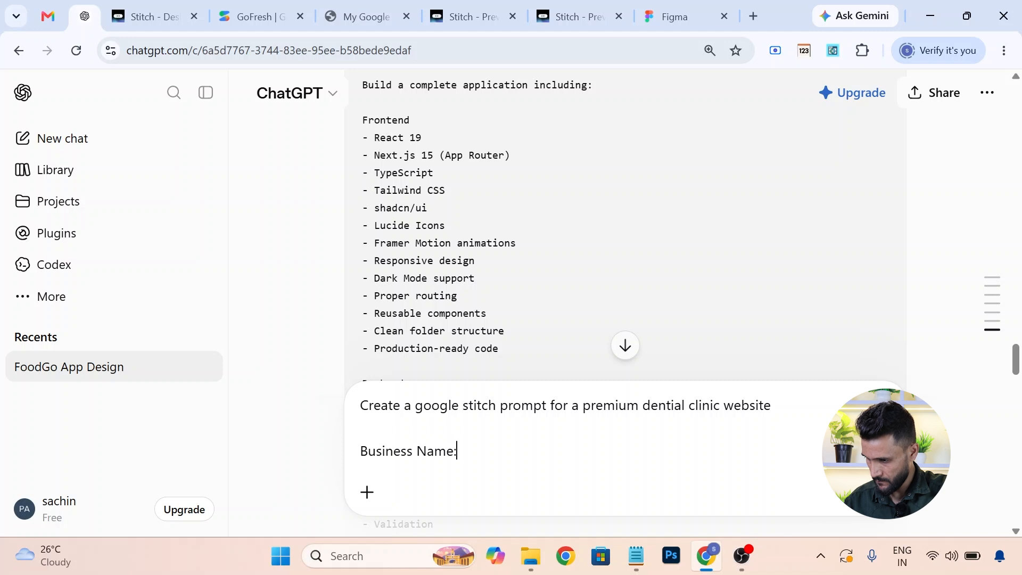
type(":")
key("shift+Return")
key("shift+Return")
type("Smile Dental Clinic")
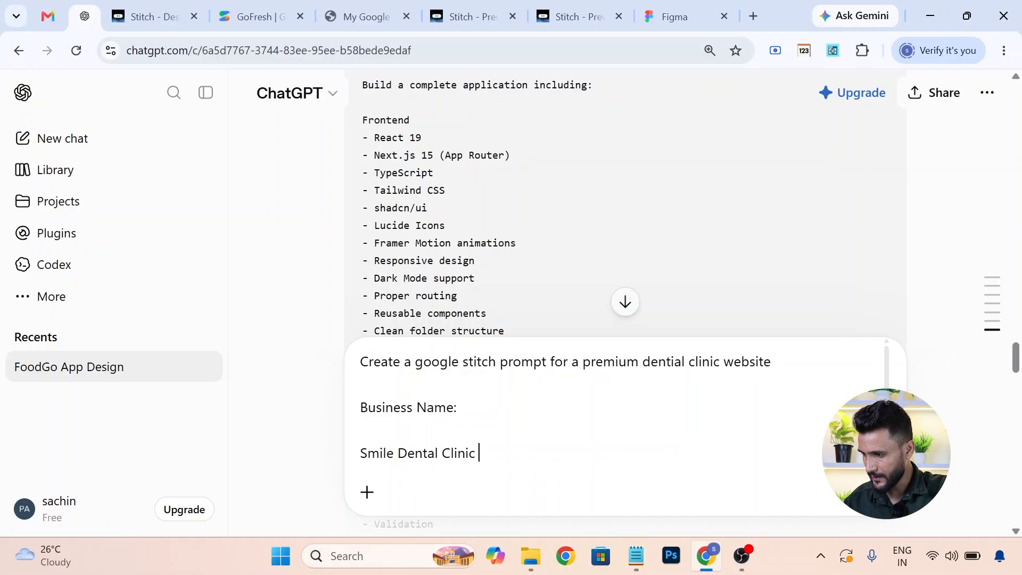
left_click(883, 492)
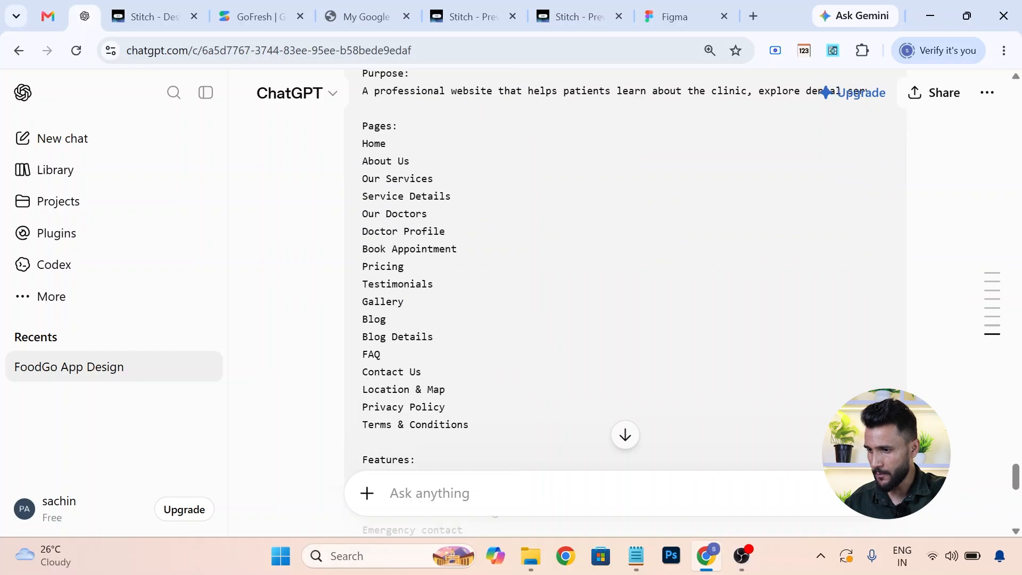
Review and copy the generated dental clinic website prompt, then switch to Stitch and submit it as the new web design prompt.
scroll(605, 277, "up", 13)
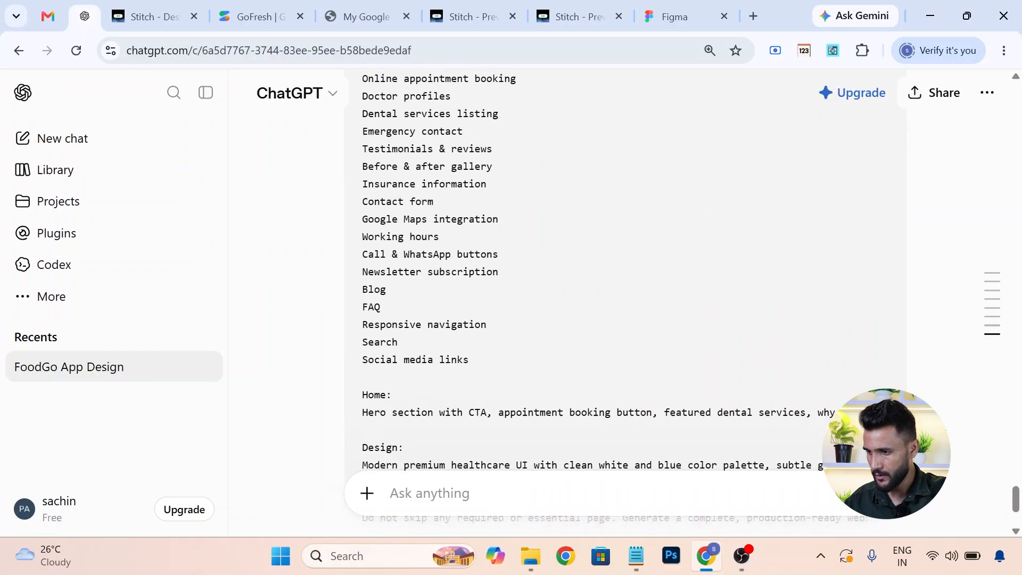
scroll(592, 250, "down", 3)
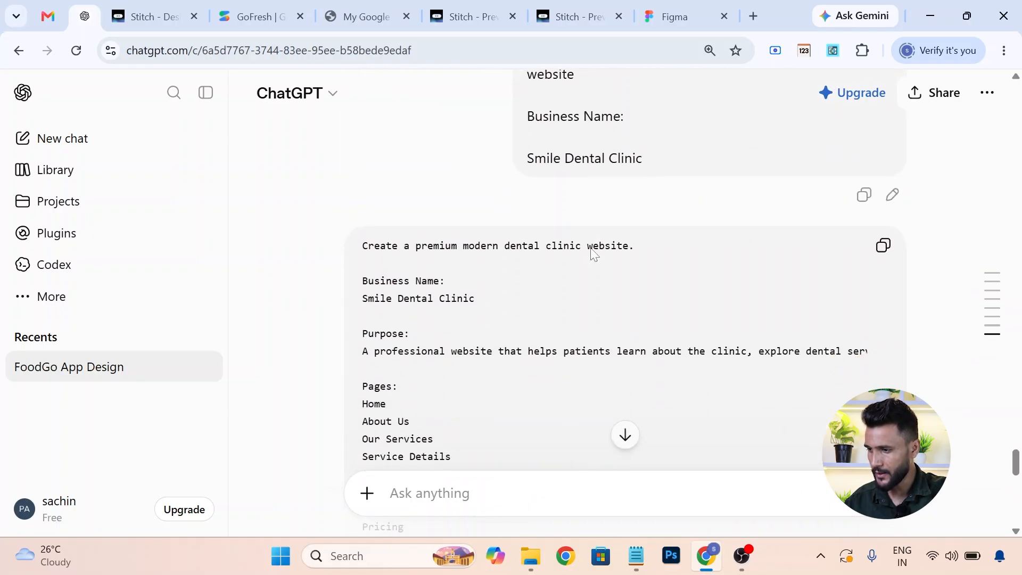
left_click(883, 220)
left_click(151, 16)
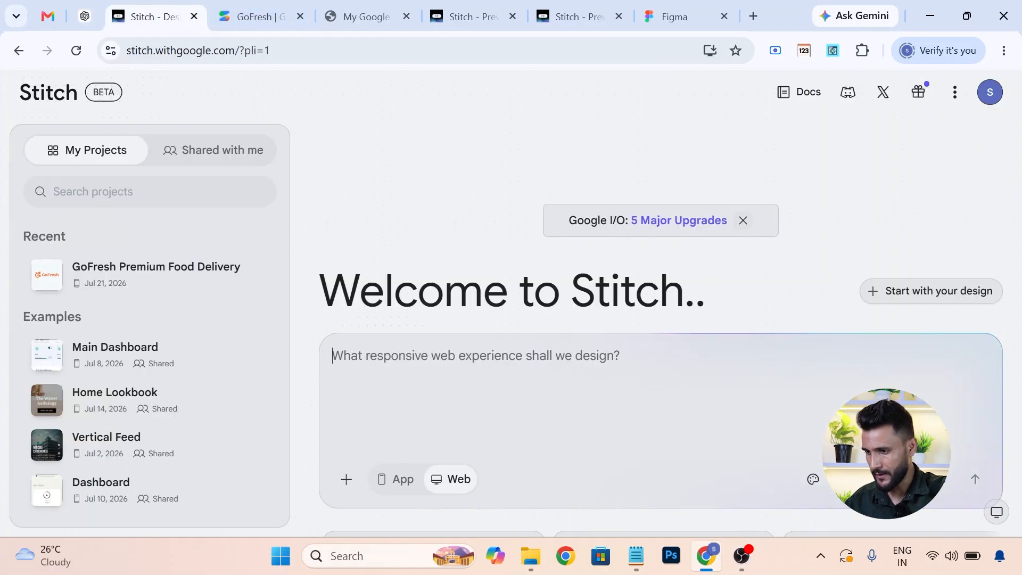
key("ctrl+v")
scroll(651, 386, "up", 10)
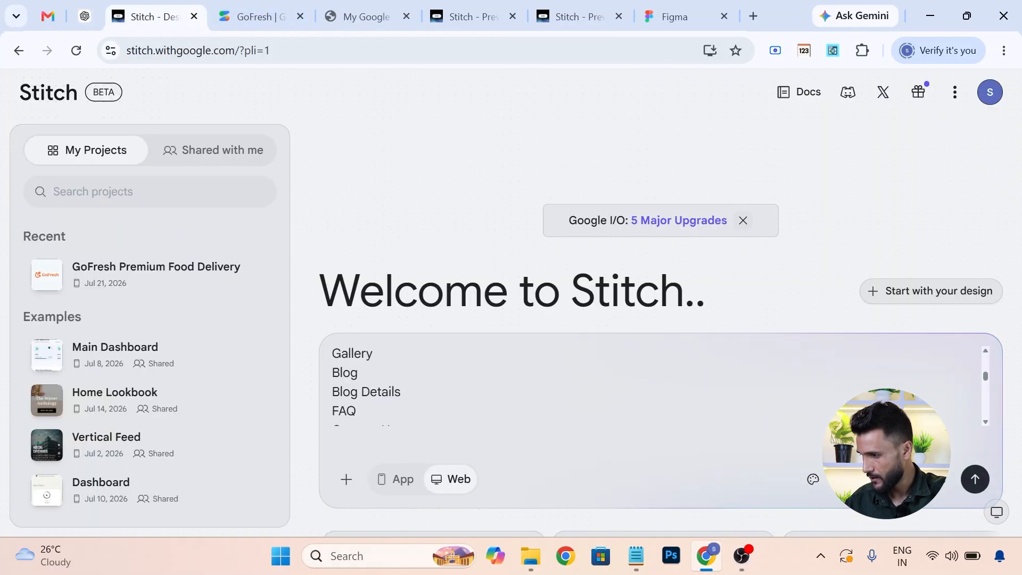
left_click(974, 480)
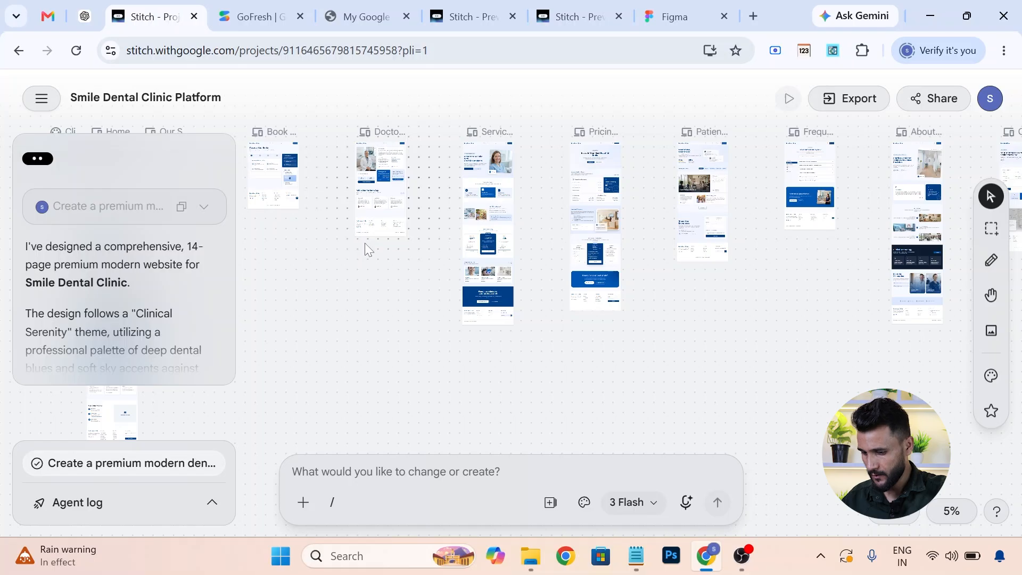
Arrange the Smile Dental Clinic page screens into a compact row on the canvas, starting with Home and ending with Contact.
scroll(529, 251, "up", 3)
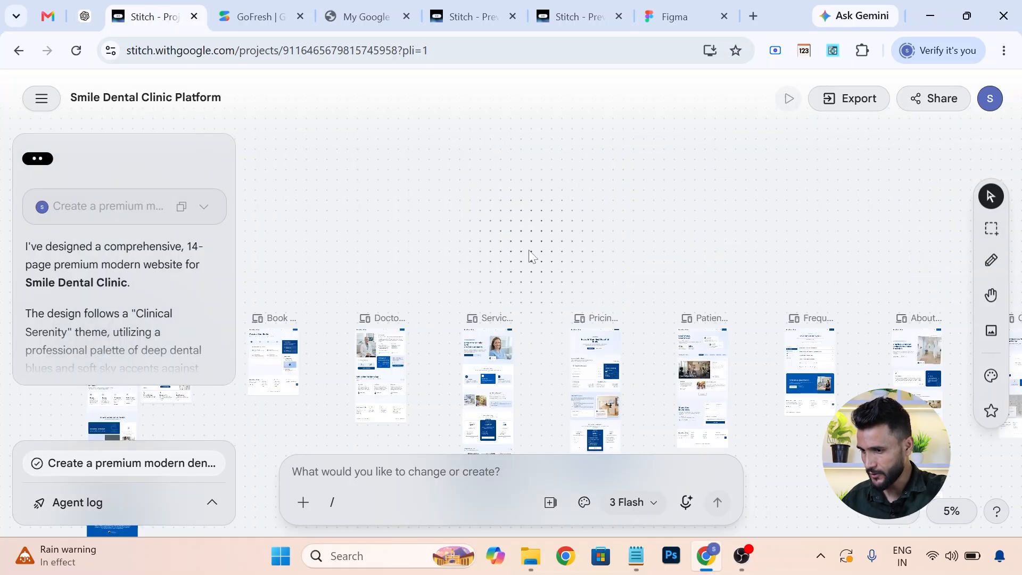
scroll(530, 257, "down", 1)
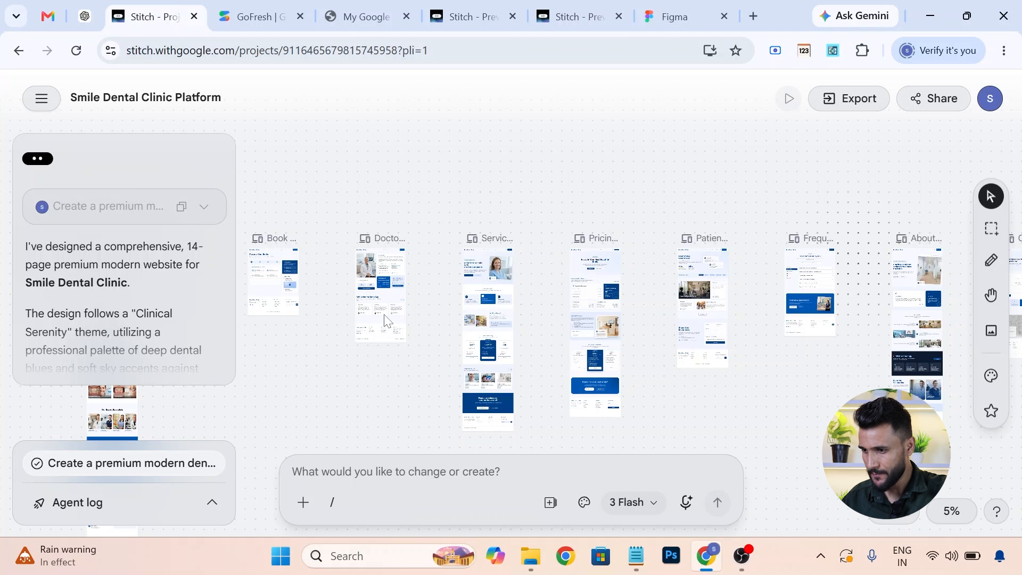
left_click_drag(375, 268, 433, 264)
left_click_drag(283, 272, 357, 262)
left_click_drag(584, 269, 538, 259)
left_click_drag(702, 275, 615, 269)
left_click_drag(807, 267, 679, 260)
left_click_drag(918, 279, 751, 271)
left_click_drag(112, 415, 315, 393)
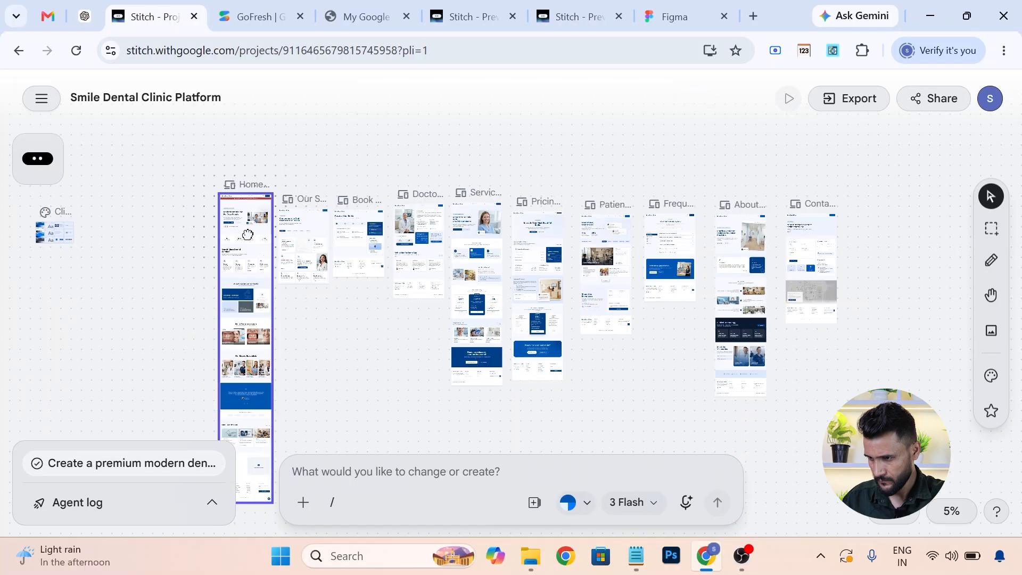
Nudge the Home and Service screens slightly downward to align them with the row, and clear the selection.
left_click_drag(247, 233, 248, 241)
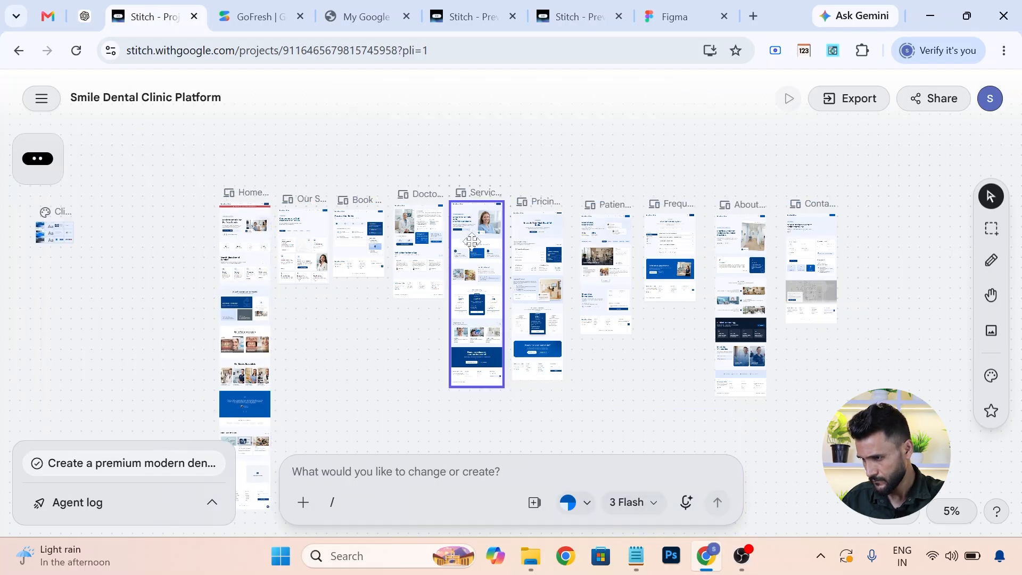
left_click_drag(472, 239, 472, 247)
left_click(927, 230)
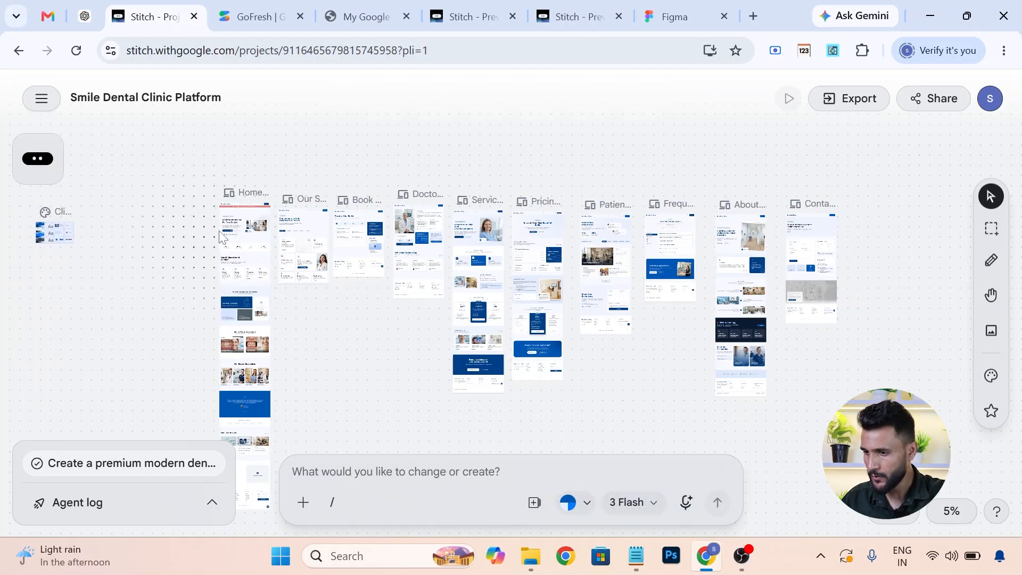
Select all the dental clinic page screens, open them as a prototype, and review the Home page down to Smile Transformations.
left_click_drag(697, 248, 809, 260)
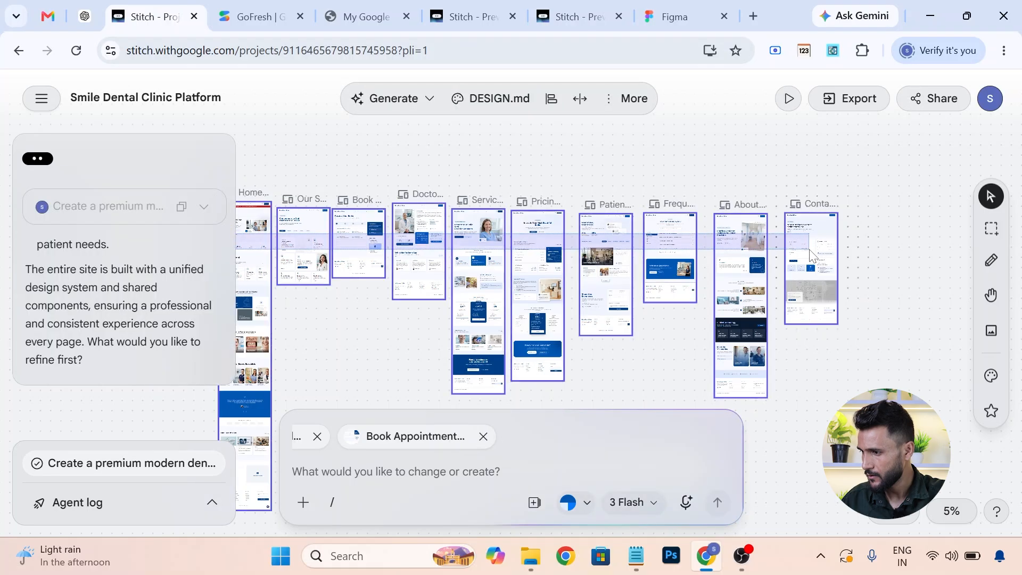
left_click(789, 101)
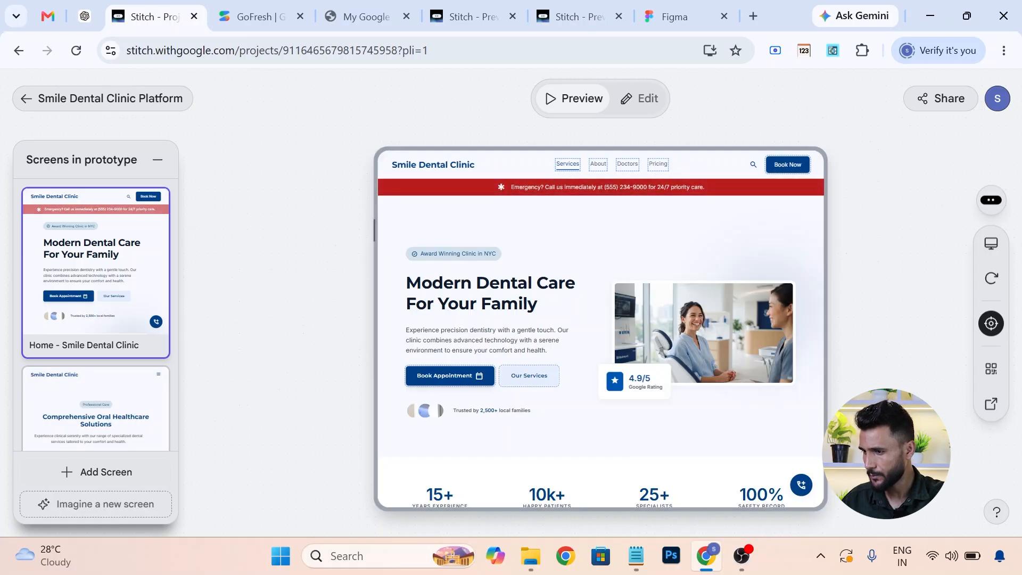
scroll(577, 286, "down", 5)
scroll(595, 282, "down", 10)
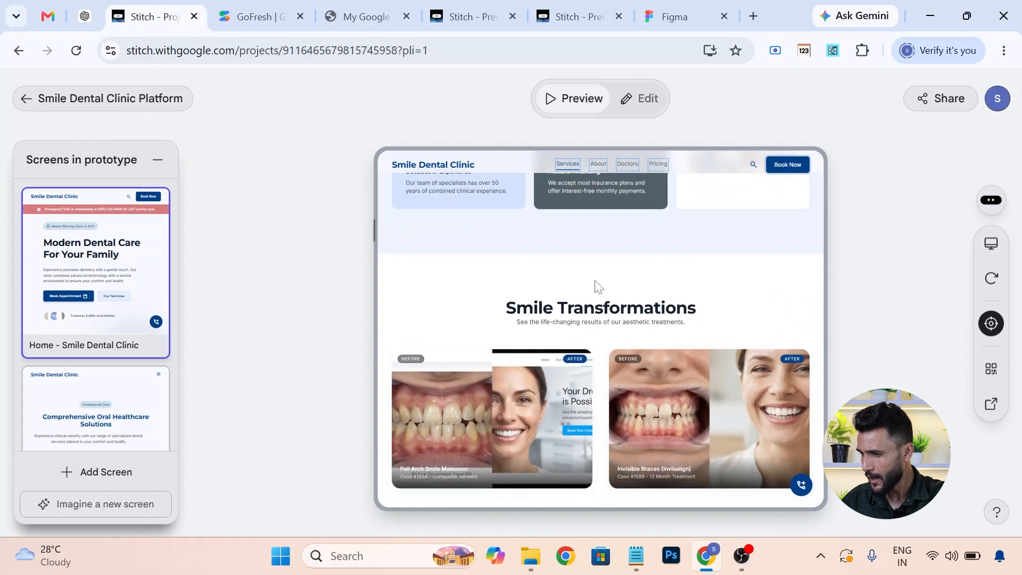
Review the rest of the Home page from the specialists section to Visit Our Clinic, and return toward the page's beginning.
scroll(595, 282, "down", 8)
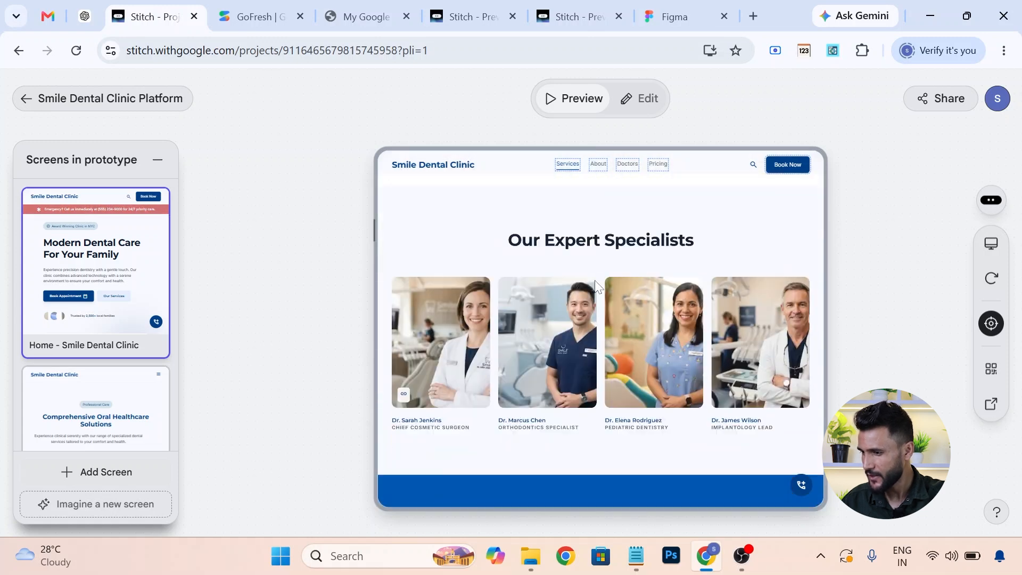
scroll(595, 280, "down", 10)
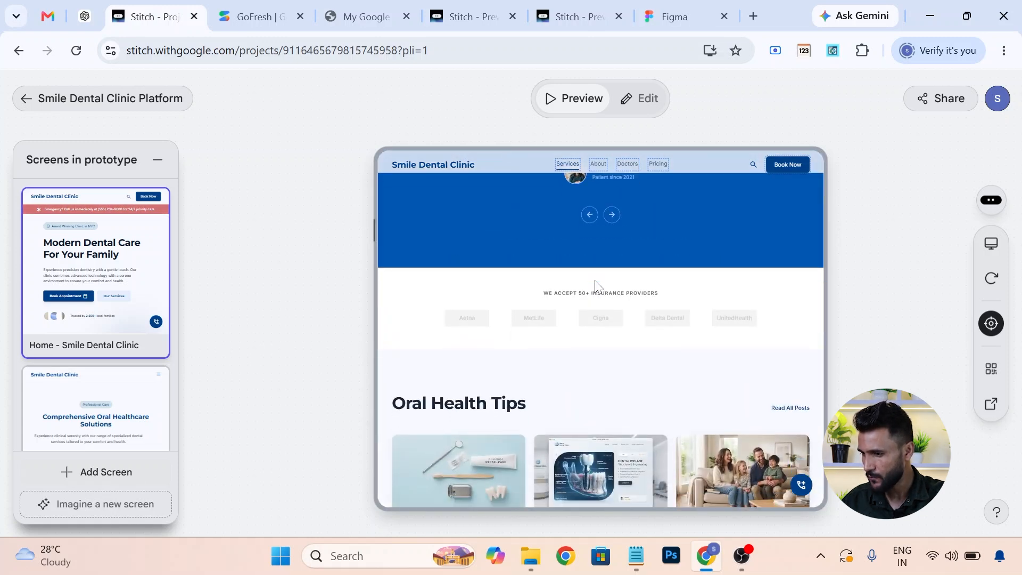
scroll(597, 286, "down", 3)
scroll(597, 287, "up", 12)
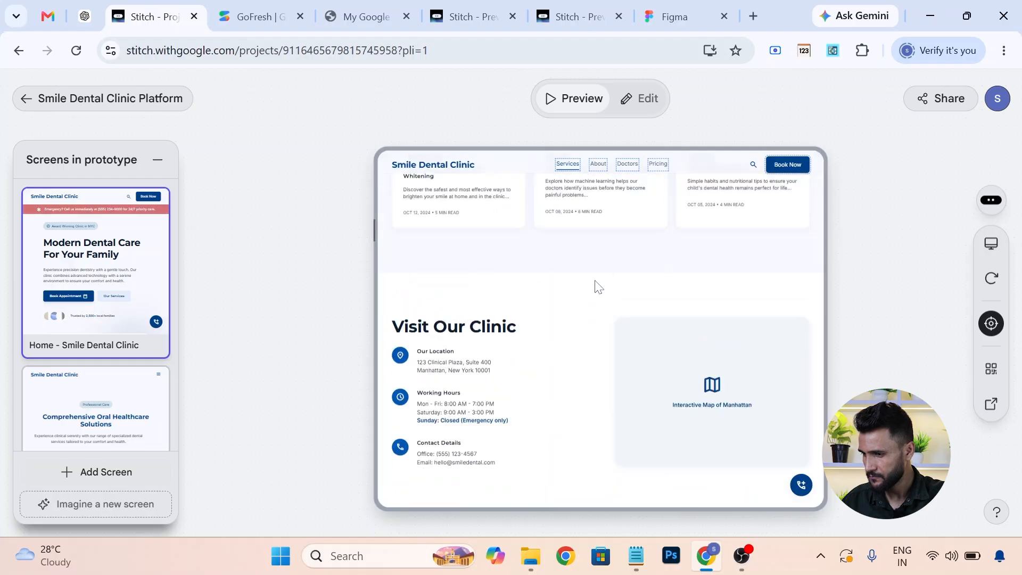
scroll(595, 285, "up", 8)
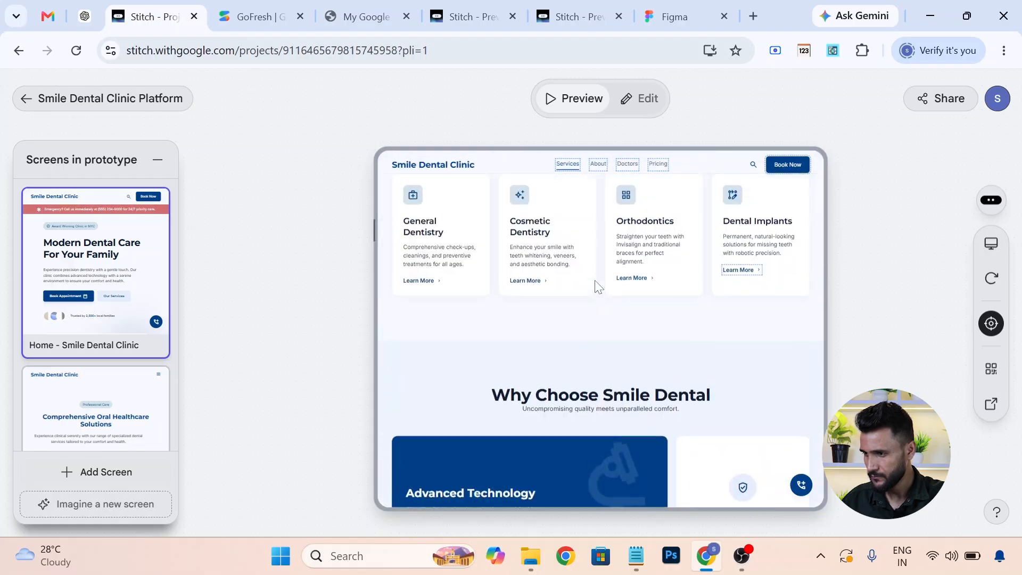
Preview the Our Services and Book Appointment screens of the prototype and look through both pages.
mouse_move(169, 374)
scroll(121, 334, "down", 3)
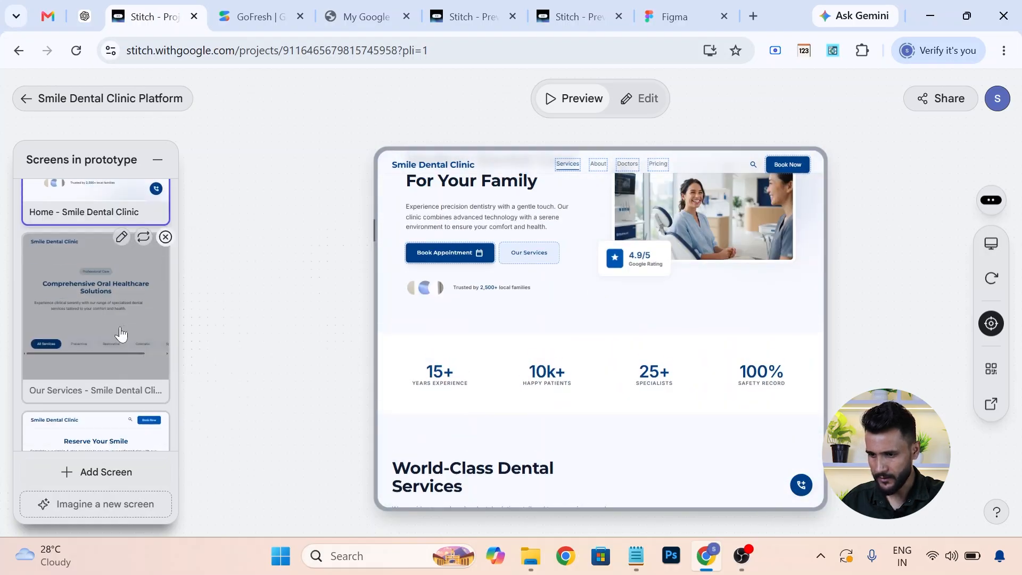
left_click(87, 293)
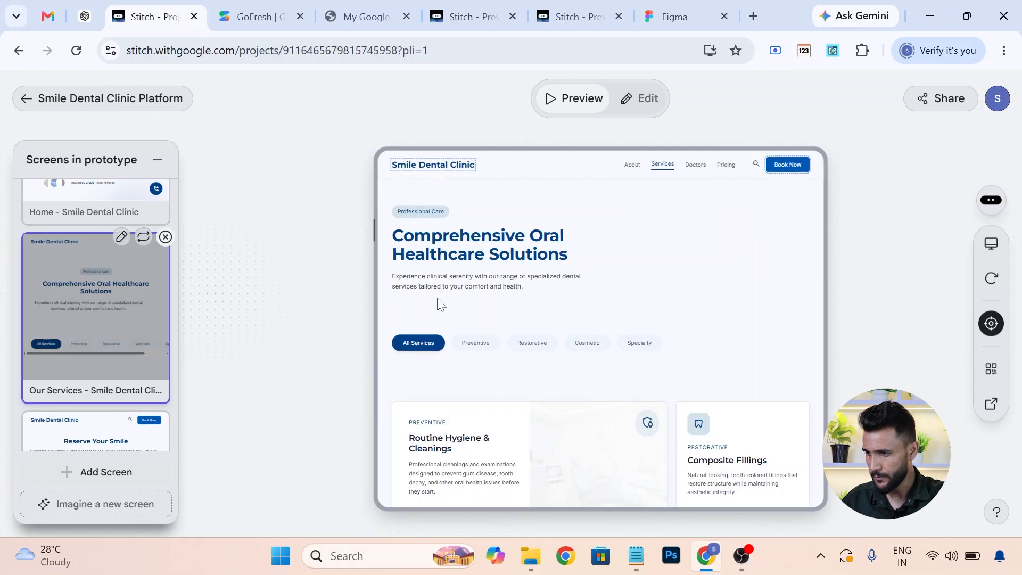
scroll(532, 309, "down", 6)
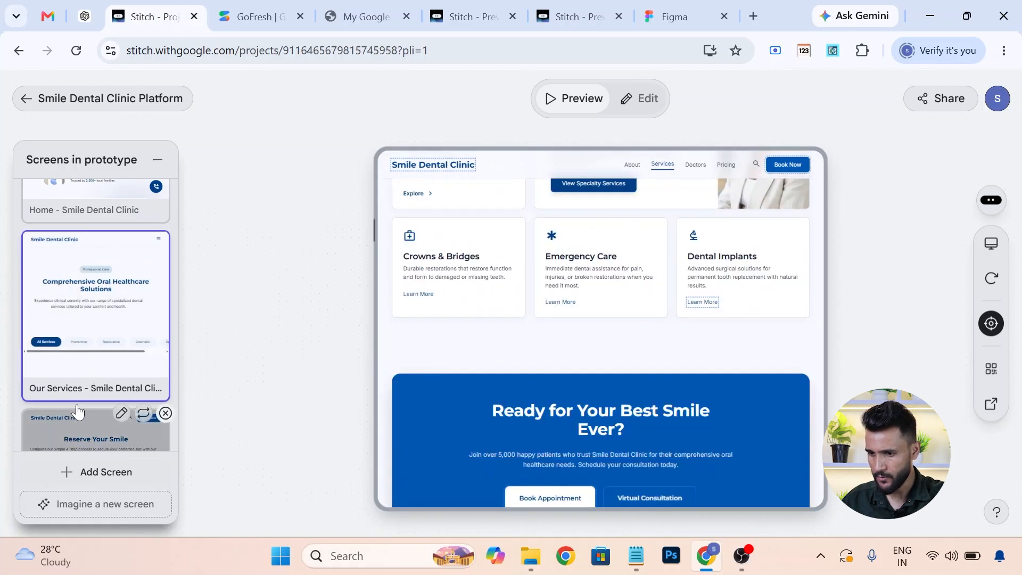
scroll(77, 411, "down", 5)
left_click(69, 301)
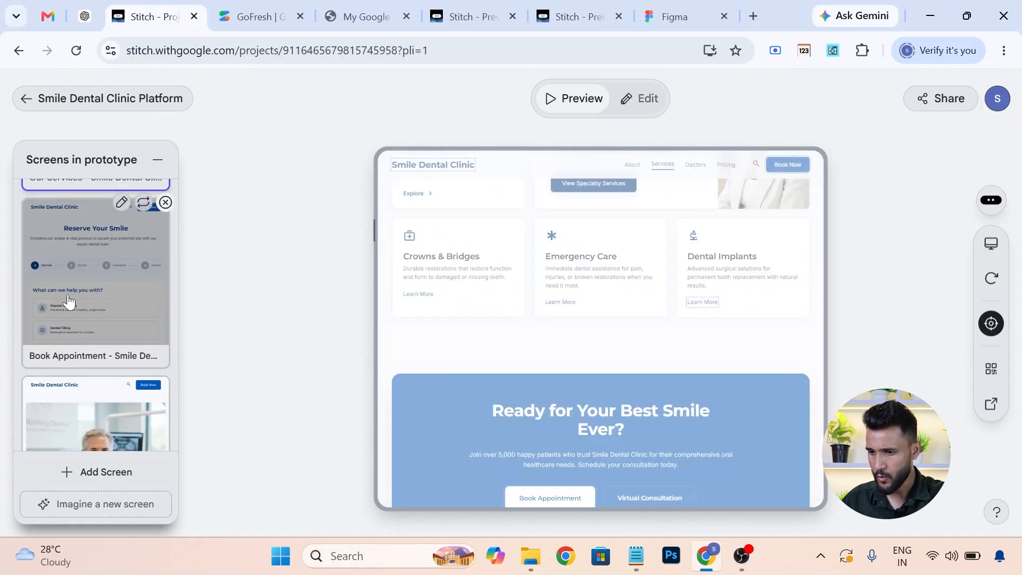
scroll(585, 304, "down", 5)
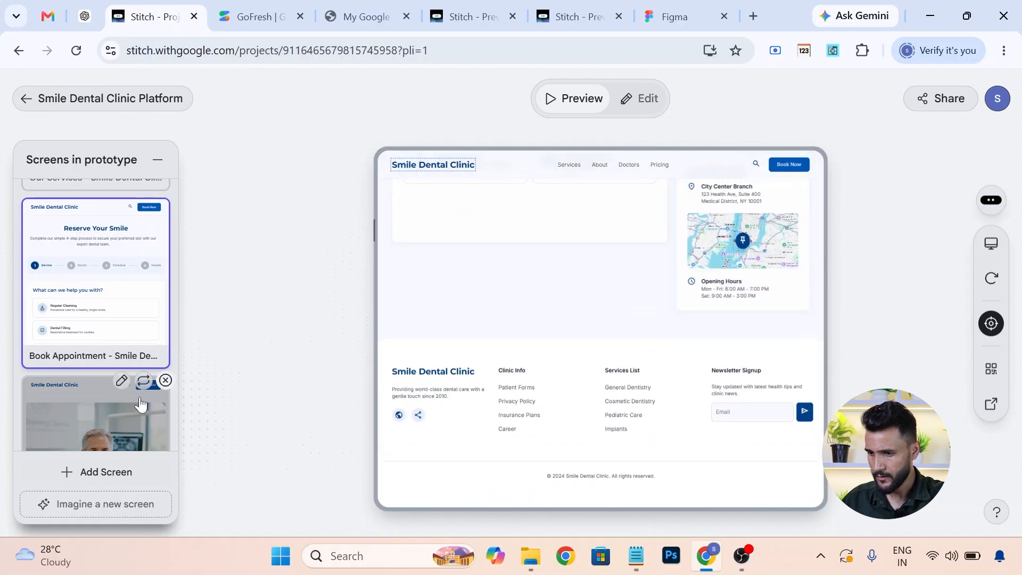
Preview the Doctor Profile screen and look over its biography, working hours and patient feedback.
scroll(80, 346, "down", 4)
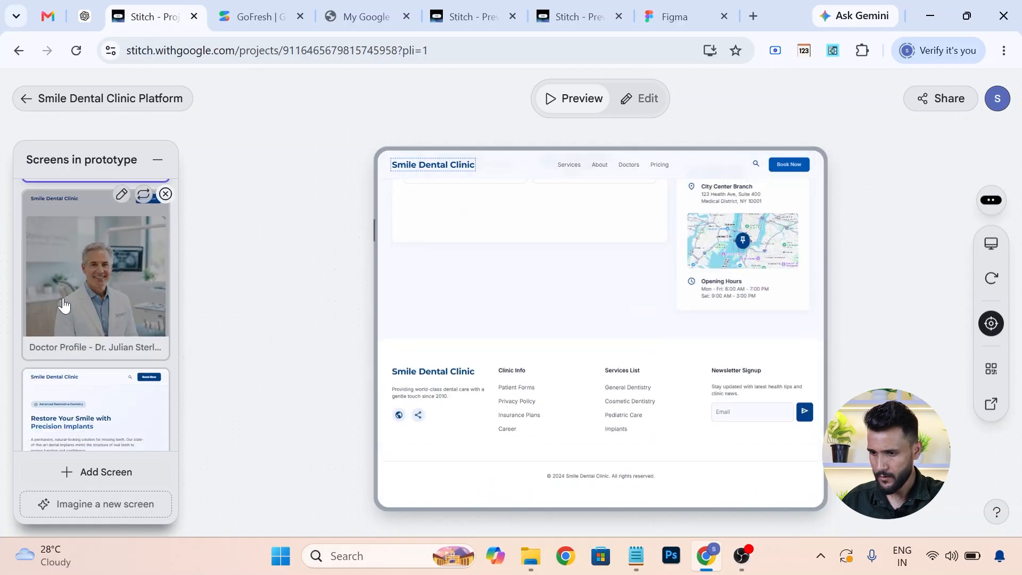
left_click(64, 305)
scroll(540, 283, "down", 3)
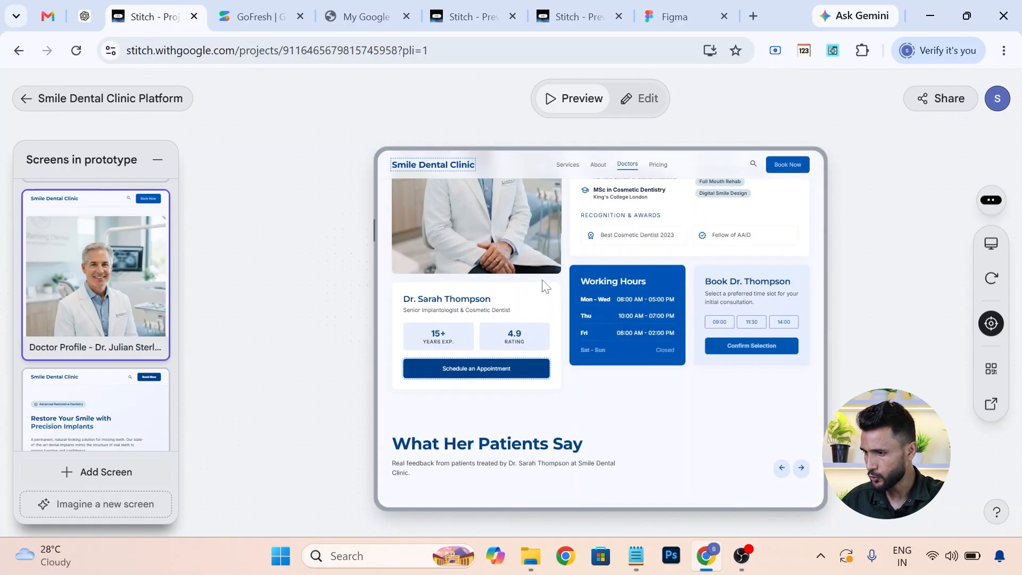
scroll(542, 282, "down", 5)
scroll(542, 283, "up", 8)
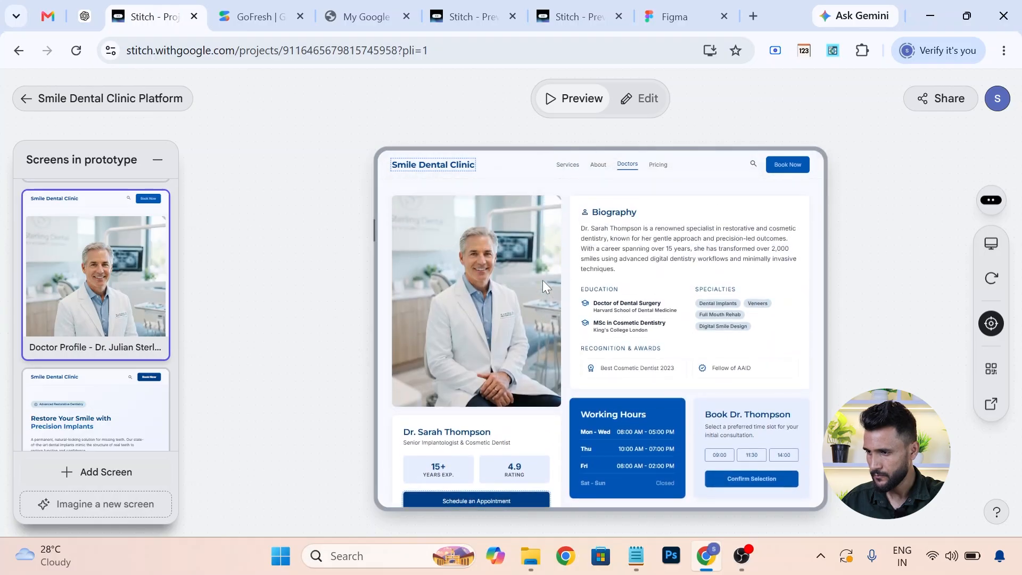
Preview the Service Details screen for dental implants and review it down to the footer.
scroll(85, 295, "down", 3)
left_click(81, 298)
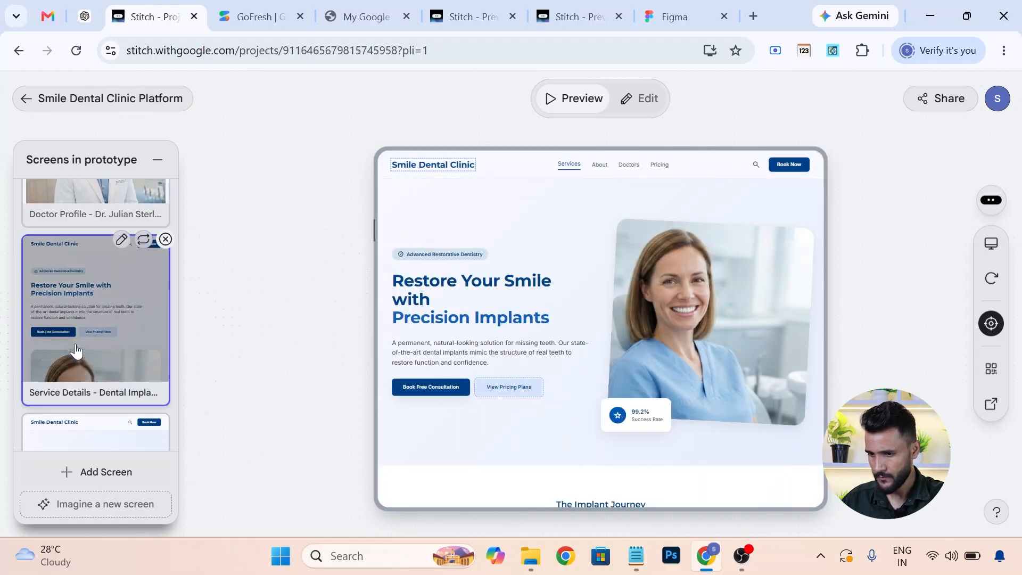
scroll(527, 301, "down", 5)
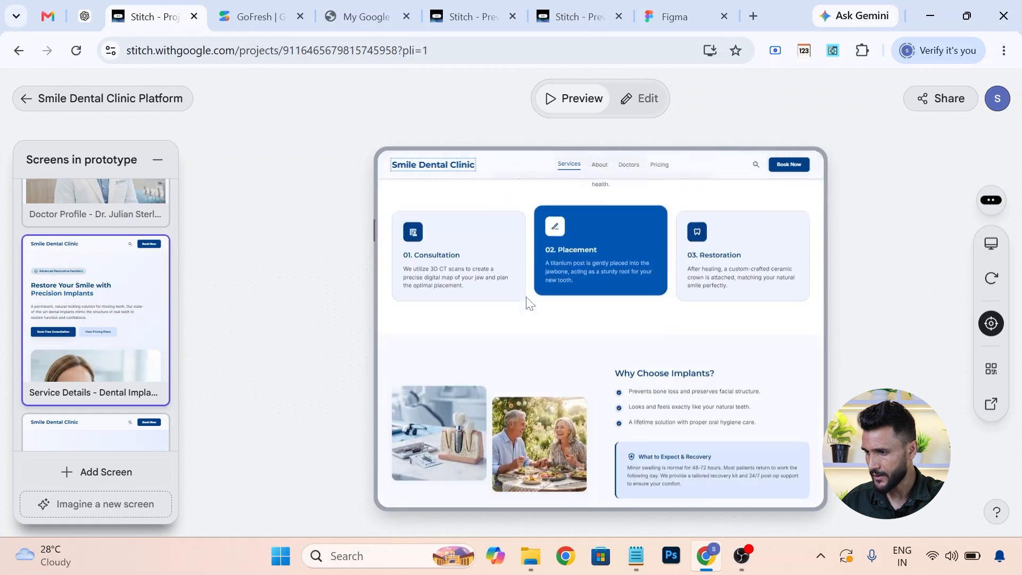
scroll(527, 301, "down", 3)
scroll(566, 322, "down", 5)
scroll(581, 326, "down", 6)
Preview the Pricing & Financing screen and review its service estimates, financing options and membership plans.
scroll(84, 346, "down", 3)
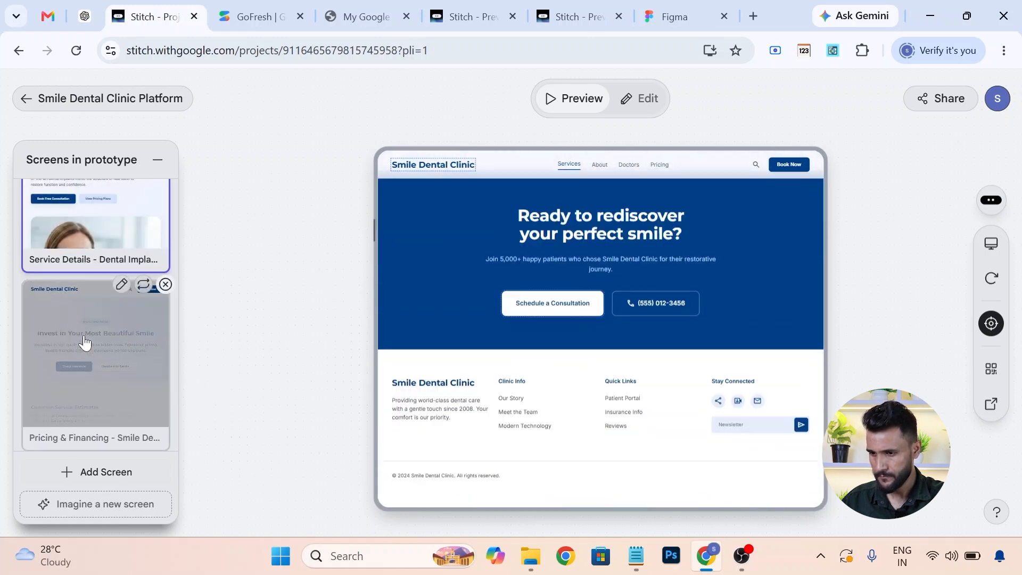
left_click(84, 343)
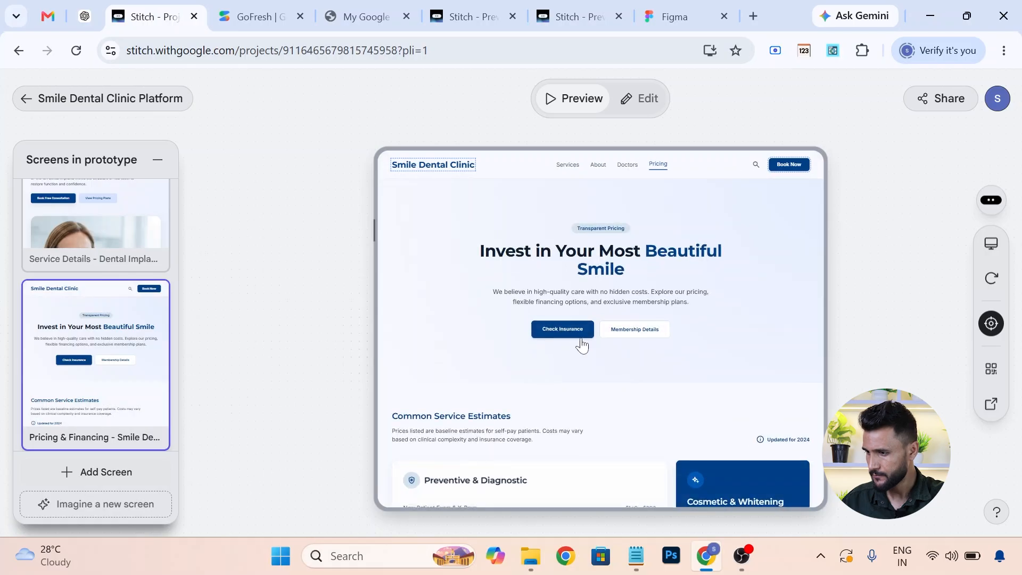
scroll(581, 343, "down", 10)
scroll(81, 369, "down", 1)
Preview the Patient Testimonials and Frequently Asked Questions screens, reviewing each page down to its footer.
scroll(81, 369, "down", 4)
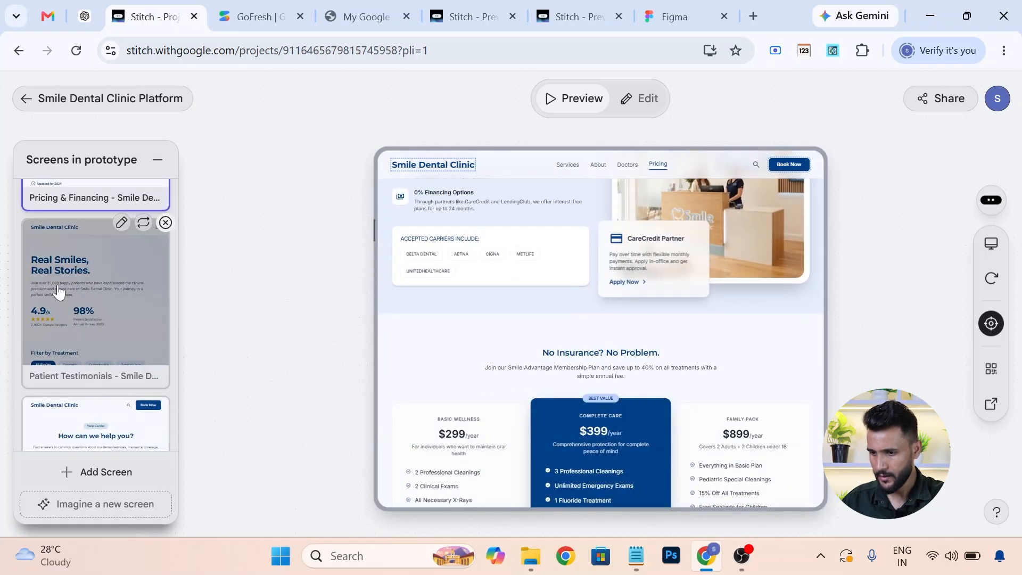
left_click(61, 293)
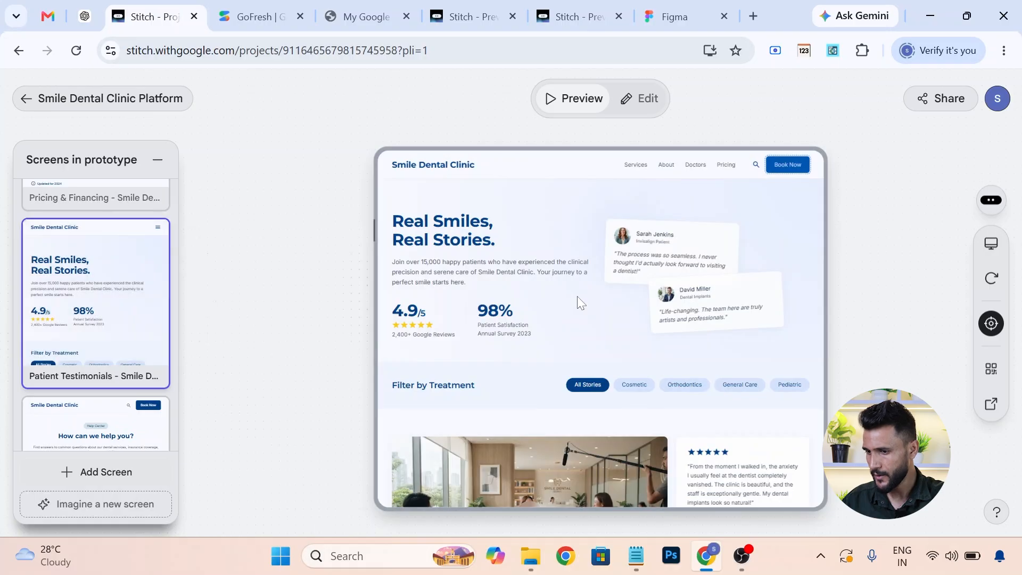
scroll(577, 297, "down", 10)
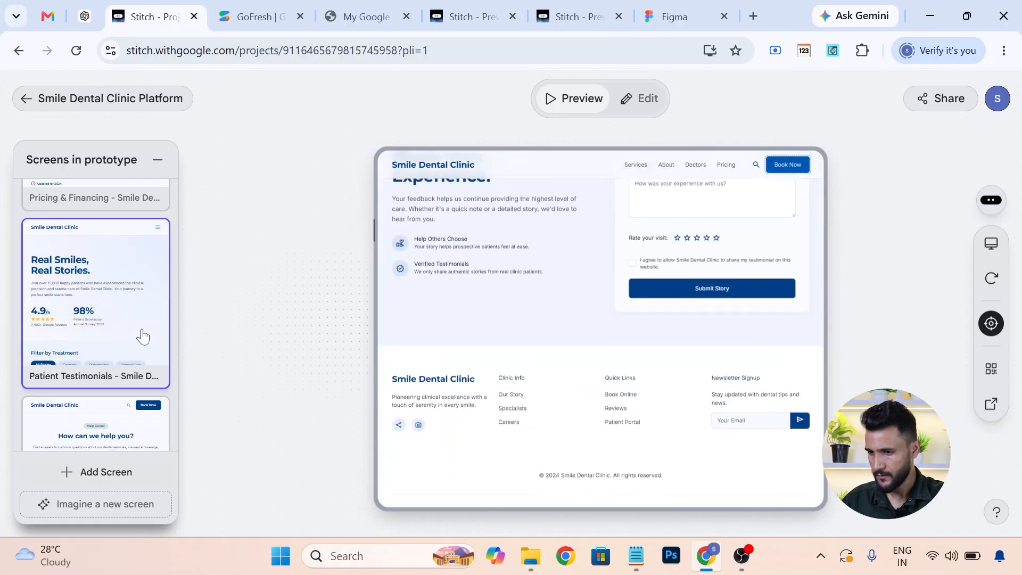
scroll(80, 298, "down", 4)
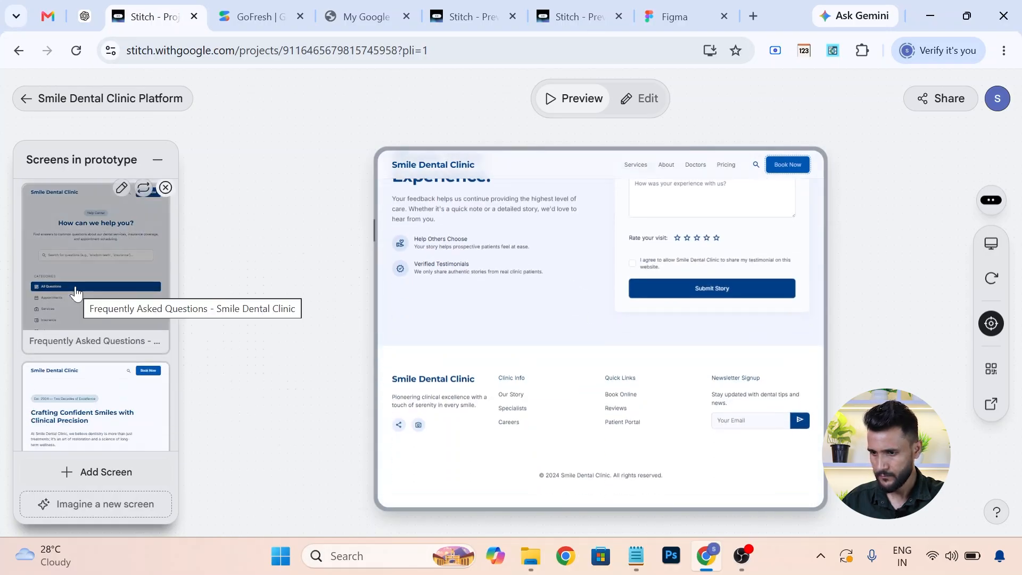
left_click(76, 293)
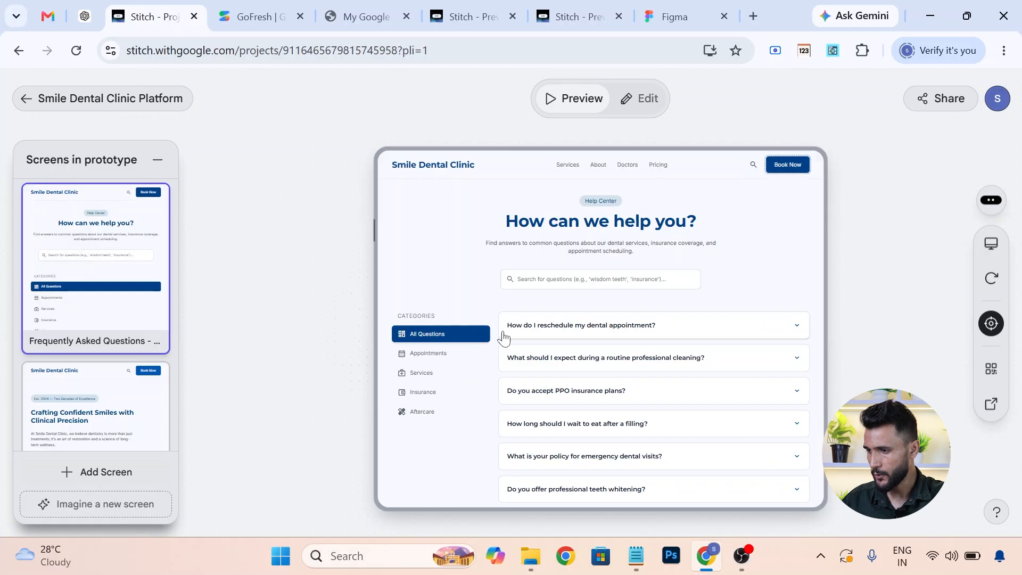
scroll(503, 337, "down", 10)
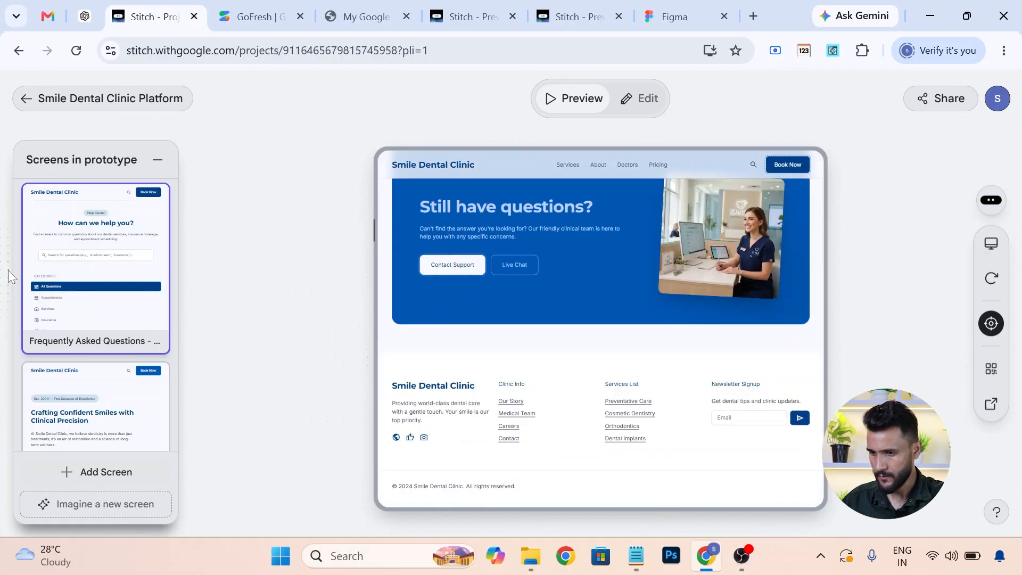
Preview the About Us screen and review it from the intro section down to the footer.
scroll(82, 308, "down", 2)
left_click(83, 327)
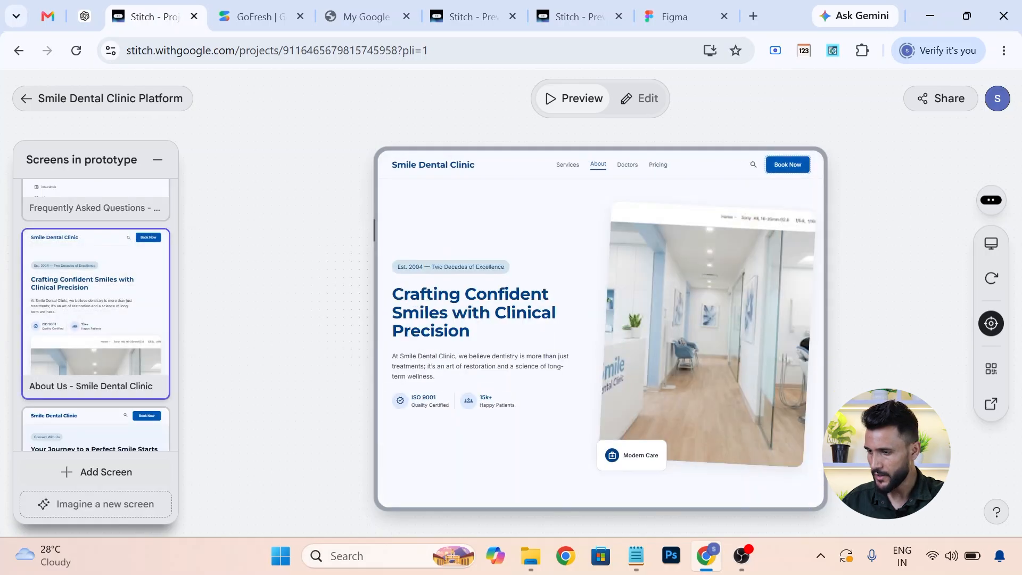
scroll(515, 297, "down", 4)
scroll(516, 297, "up", 6)
scroll(515, 298, "down", 8)
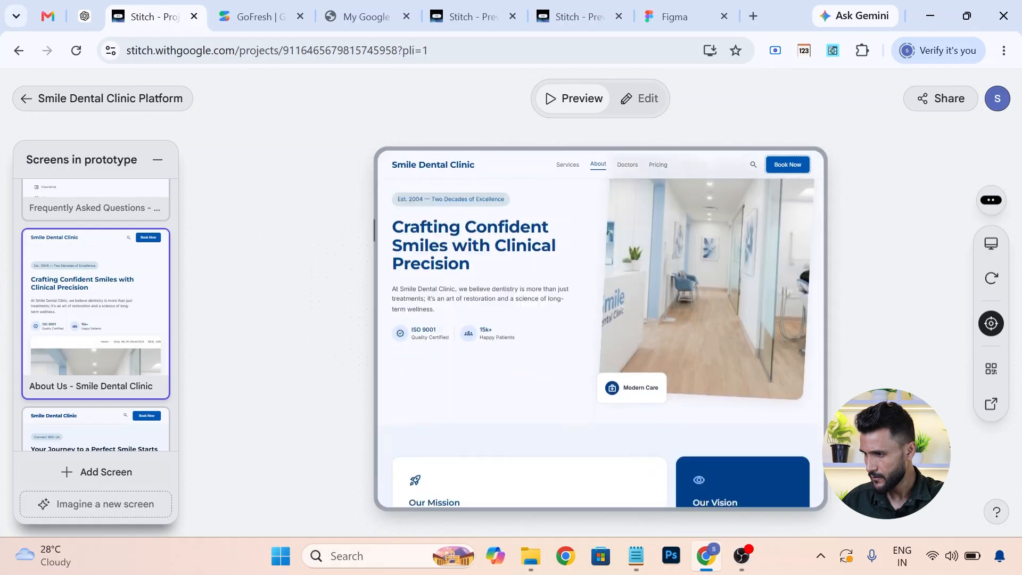
scroll(515, 294, "down", 10)
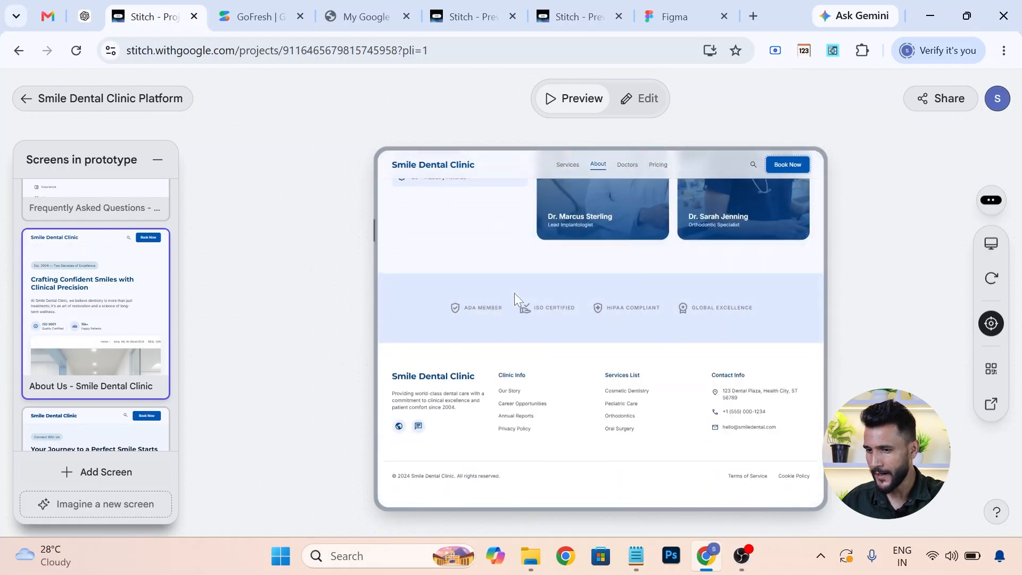
Preview the Contact screen and look over its inquiry form and working hours.
scroll(75, 326, "down", 3)
left_click(77, 317)
scroll(521, 333, "down", 5)
scroll(524, 335, "up", 3)
scroll(107, 282, "up", 4)
scroll(106, 284, "up", 3)
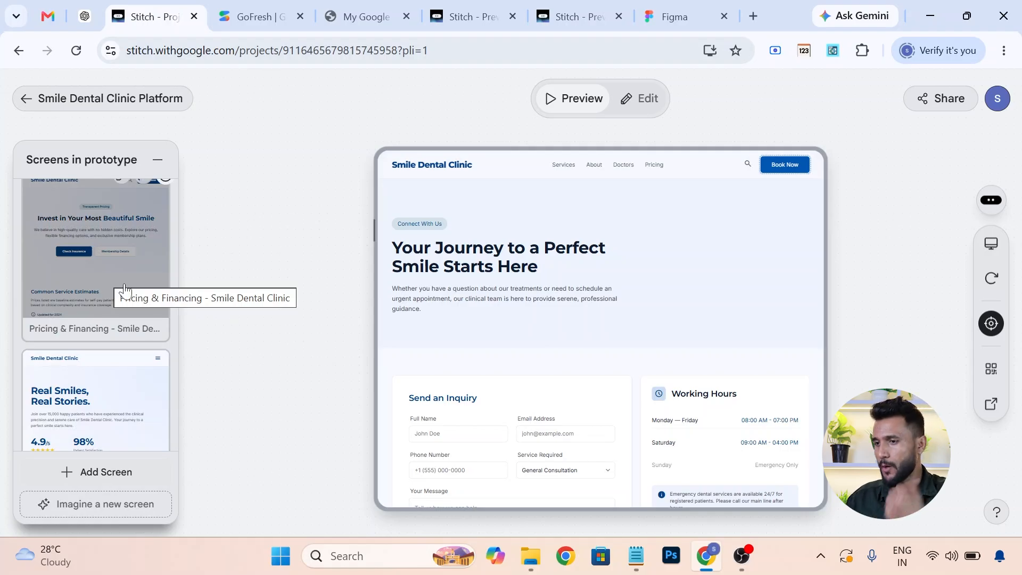
Return to the project canvas, open the Home screen's preview in a new tab, and examine its Visit Our Clinic section.
left_click(26, 100)
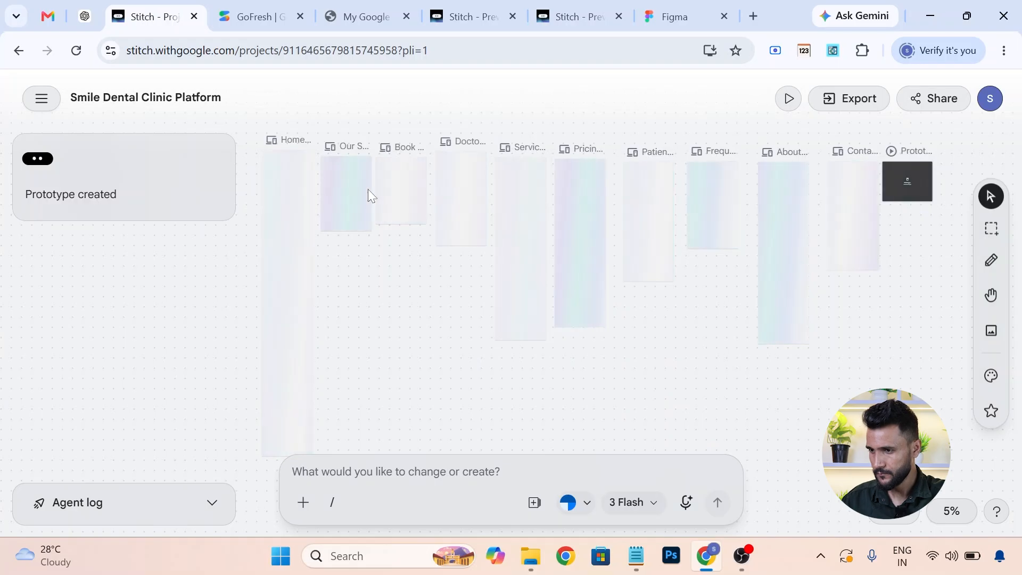
left_click(286, 246)
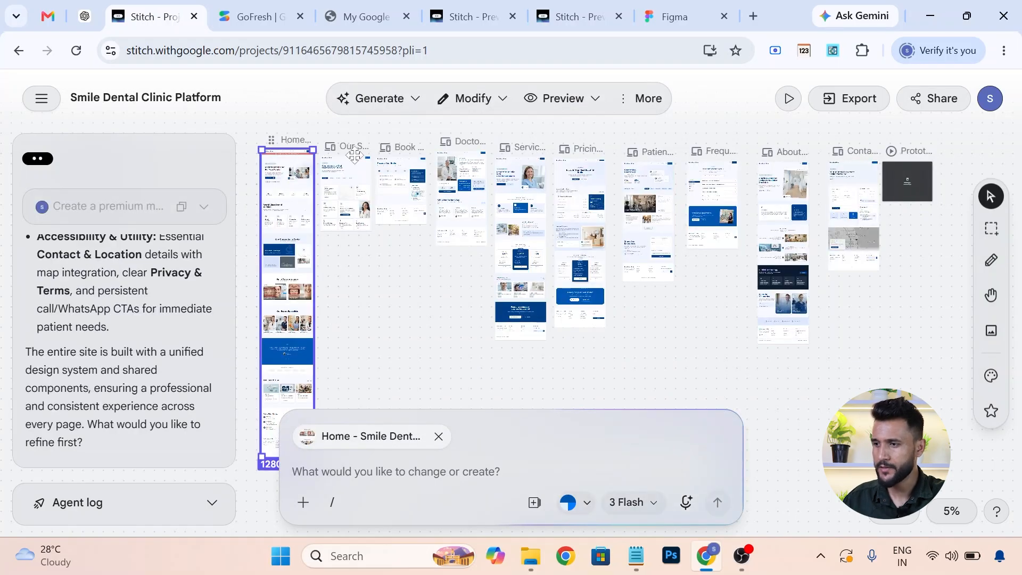
left_click(556, 101)
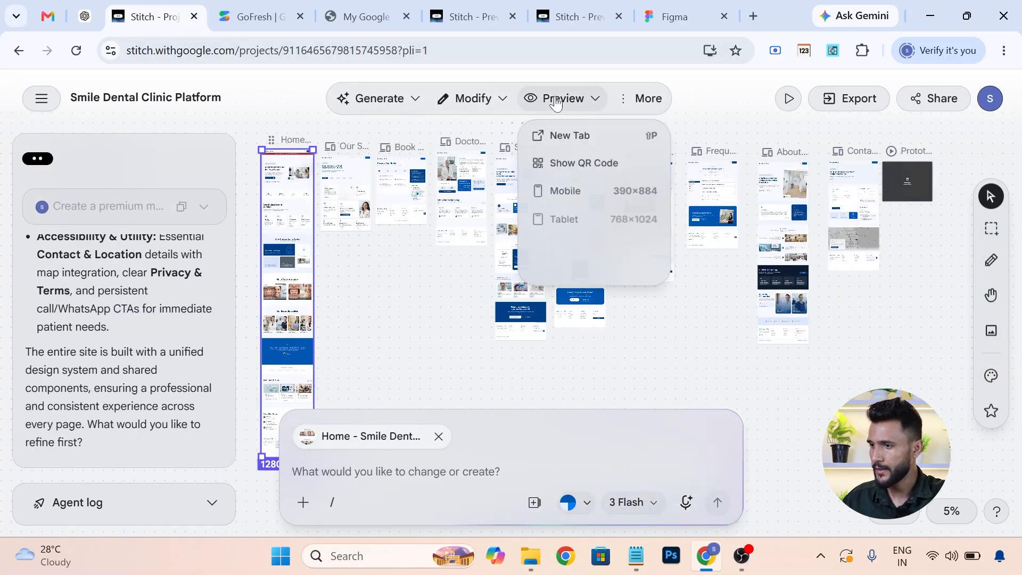
left_click(564, 134)
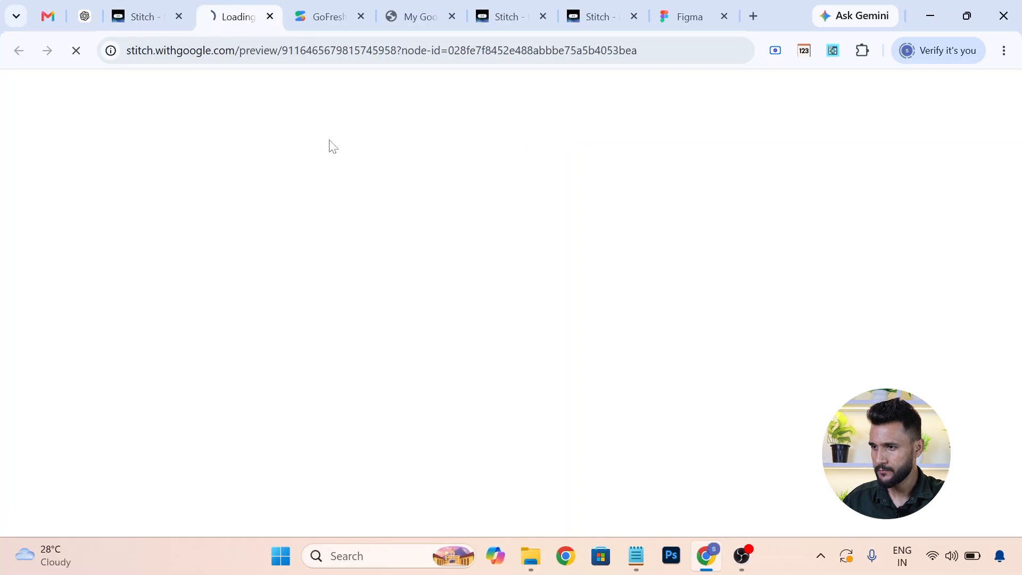
scroll(486, 254, "down", 3)
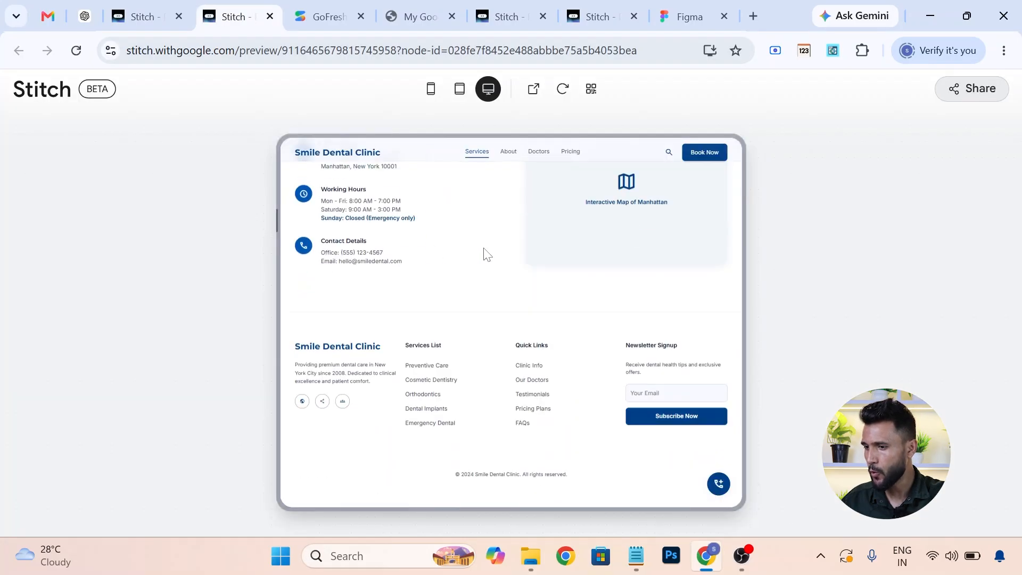
scroll(486, 254, "up", 5)
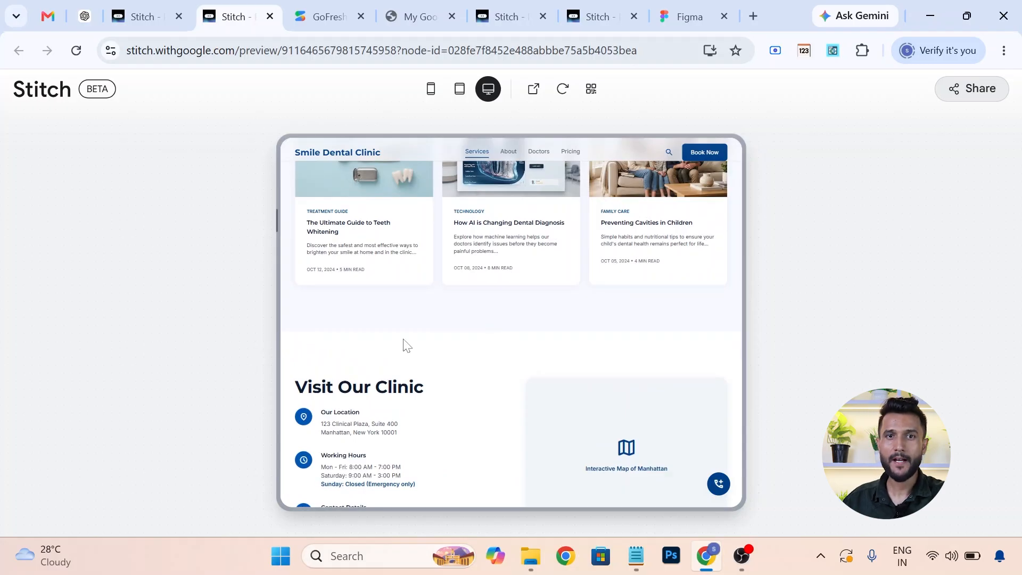
Check the Home preview's Visit Our Clinic section and prompt for the Home screen: "Add a FAQ section before visit our clinic".
left_click(137, 18)
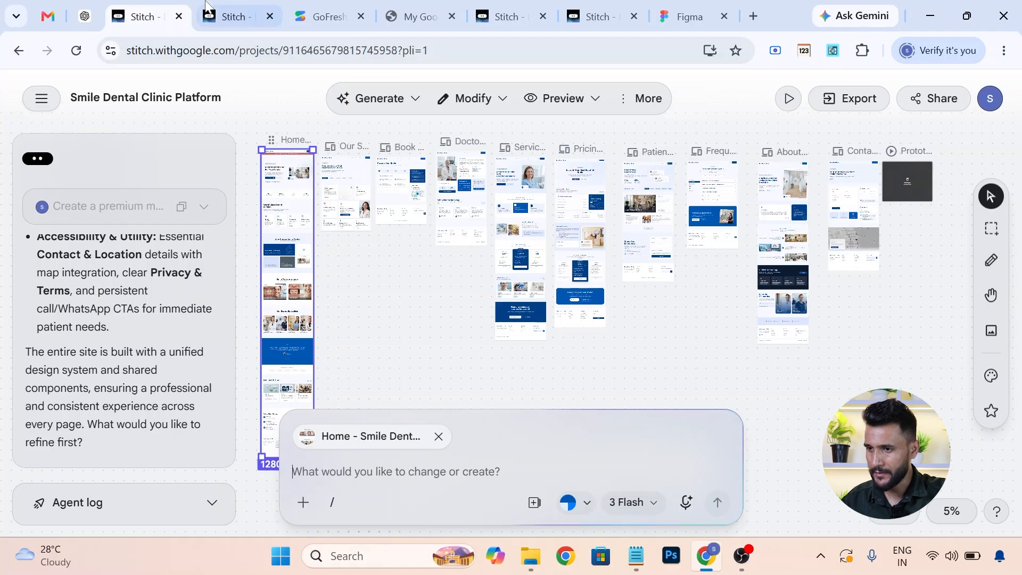
left_click(230, 18)
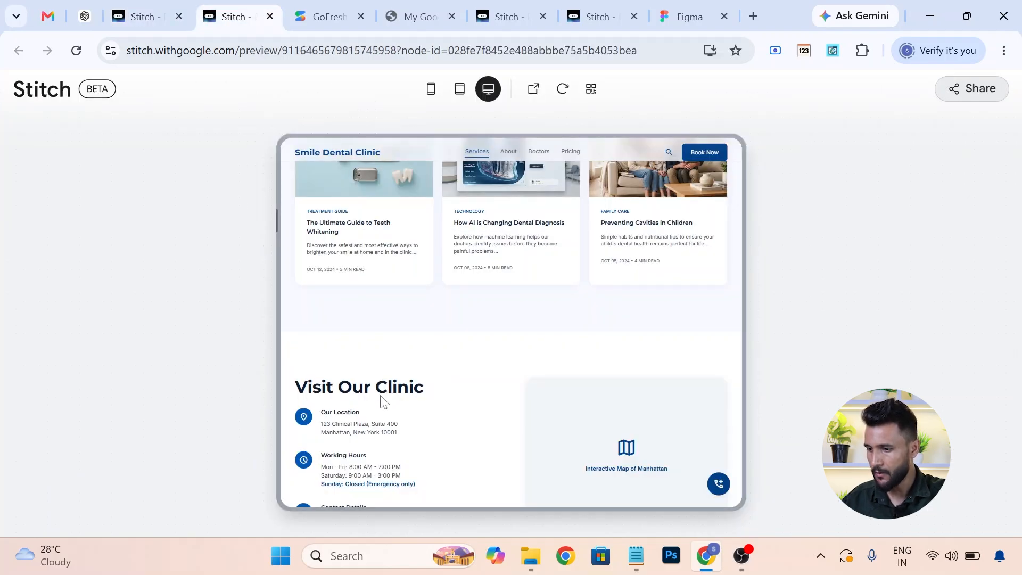
left_click(142, 17)
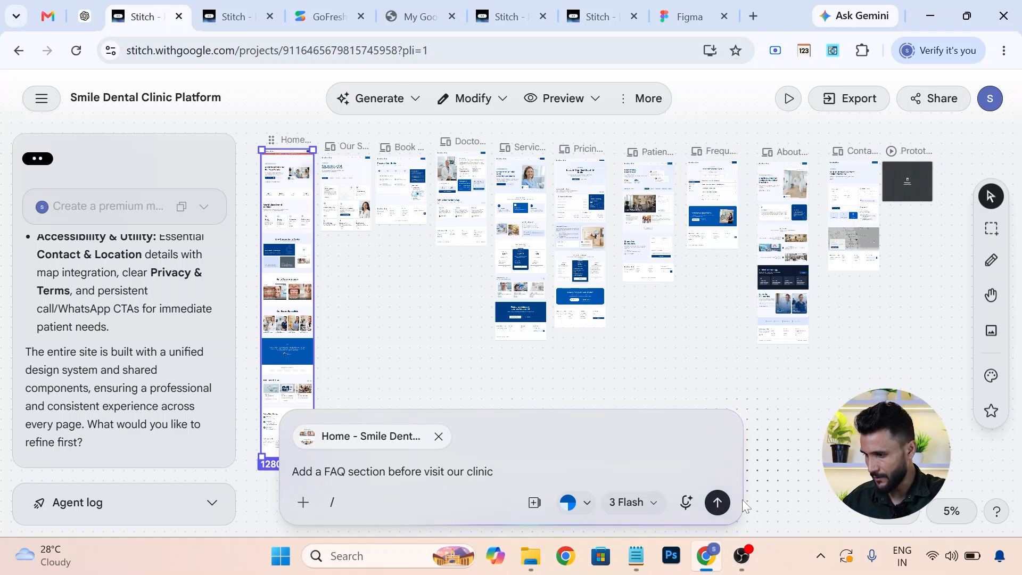
left_click(718, 502)
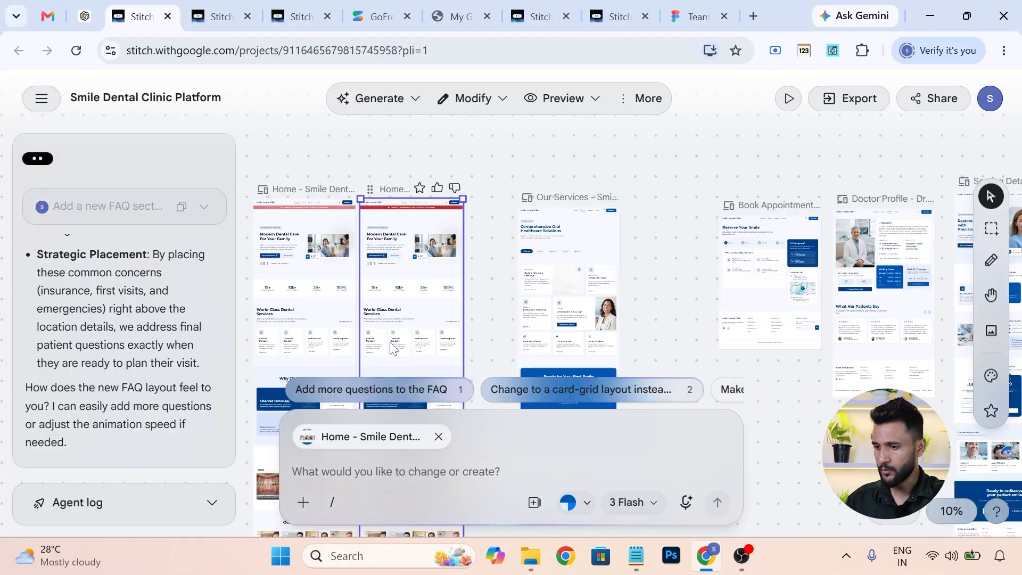
Compare the two Home versions, delete the one without the FAQ section, and place Our Services beside the remaining Home screen.
scroll(399, 330, "down", 10)
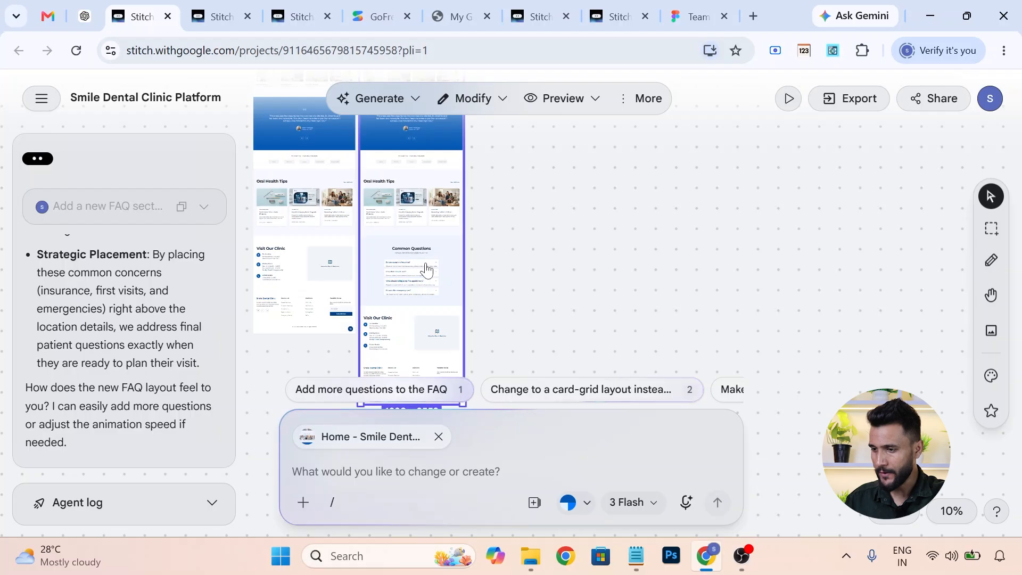
scroll(426, 270, "up", 10)
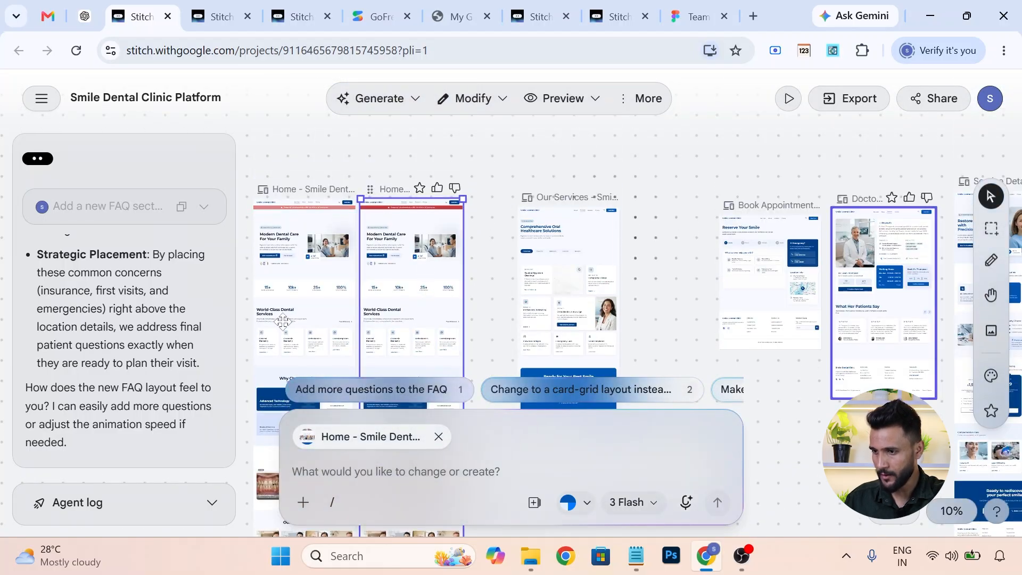
left_click(296, 306, "shift")
left_click(295, 306)
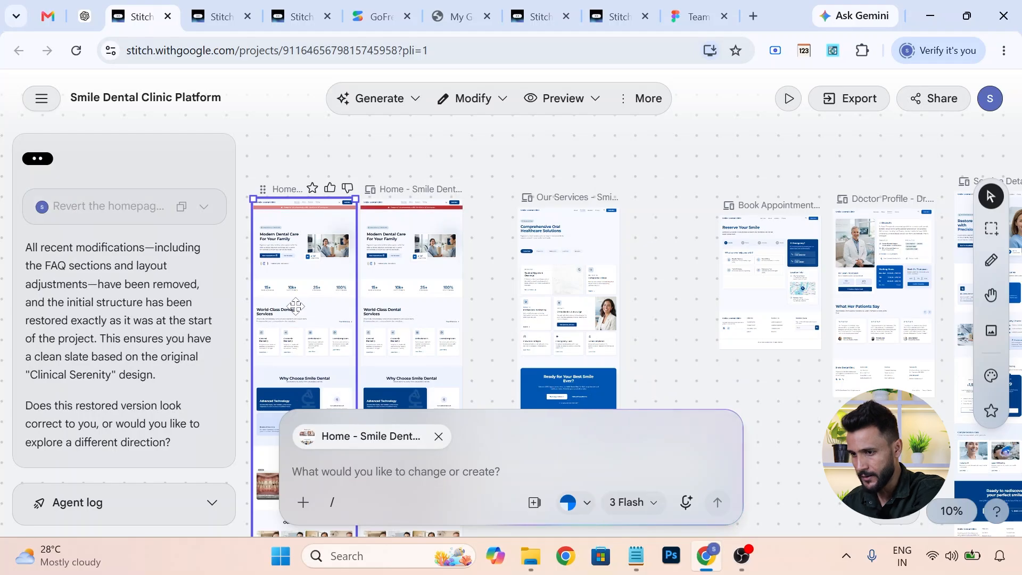
key("Delete")
left_click(548, 288)
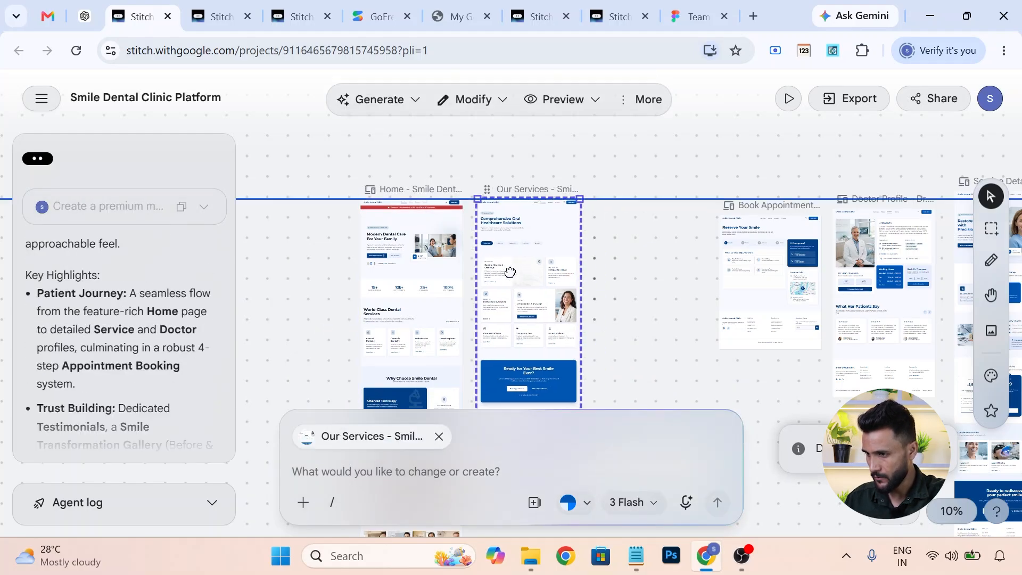
Preview the updated Home screen in a new tab and examine its Common Questions section above Visit Our Clinic.
left_click(413, 188)
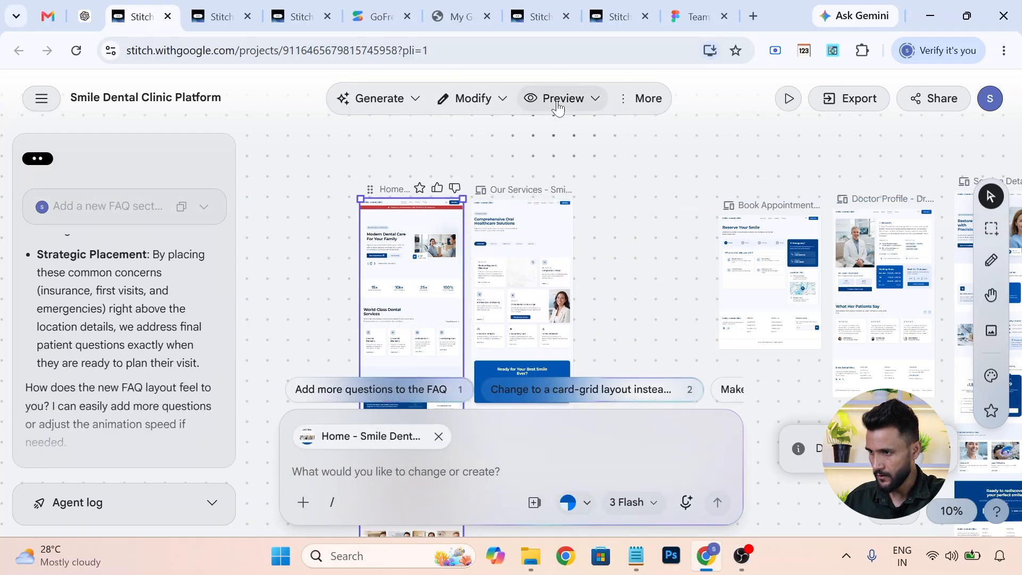
left_click(558, 104)
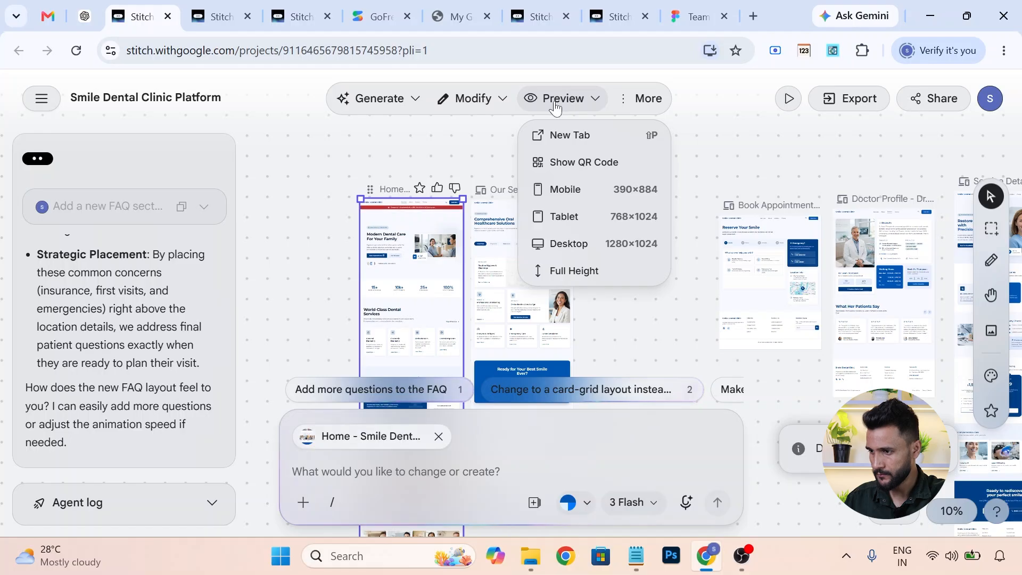
left_click(557, 139)
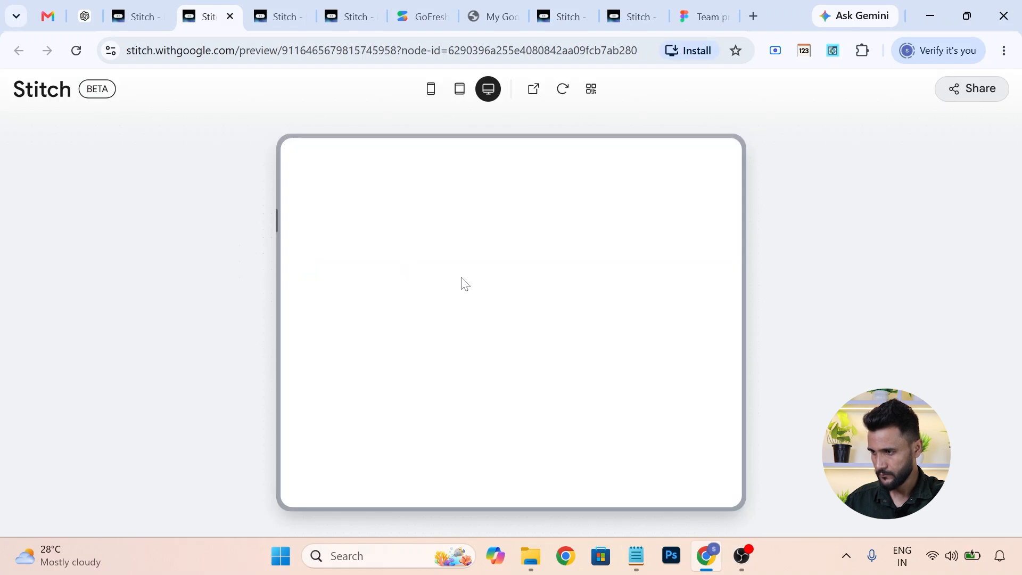
scroll(479, 290, "down", 5)
scroll(498, 279, "down", 10)
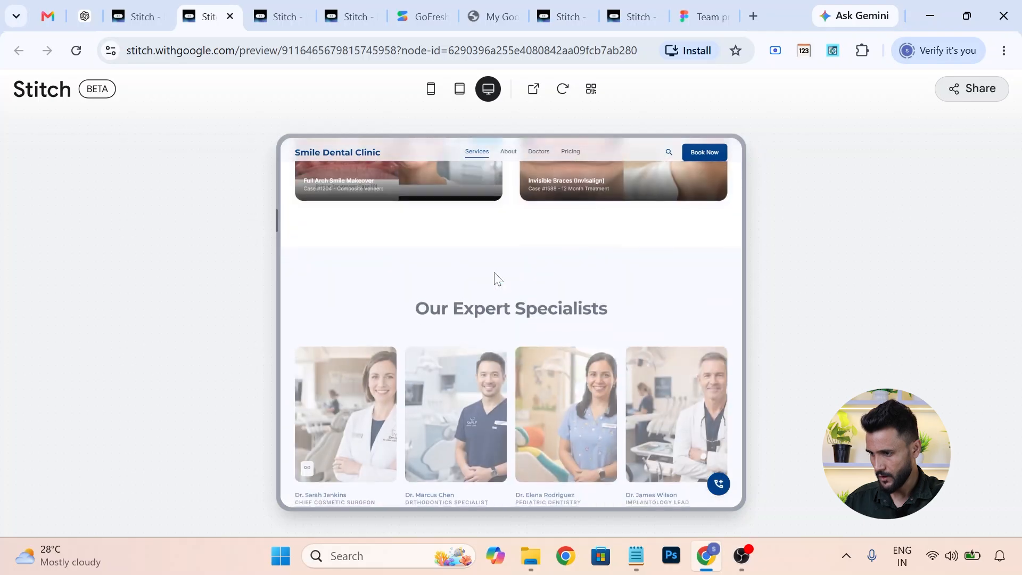
scroll(498, 278, "down", 12)
scroll(498, 277, "down", 3)
scroll(426, 277, "up", 1)
scroll(468, 239, "up", 2)
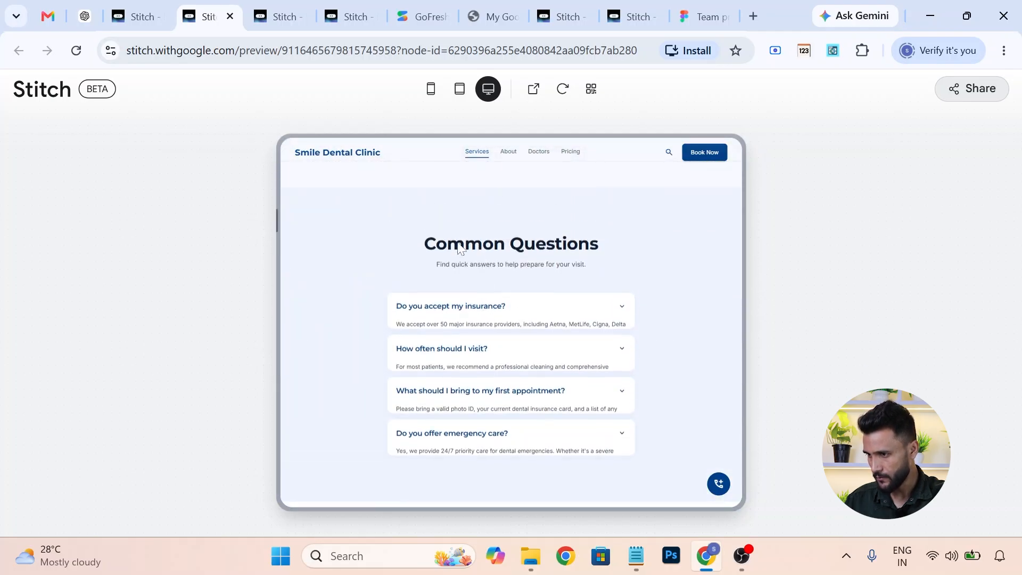
scroll(467, 285, "down", 3)
scroll(498, 312, "up", 1)
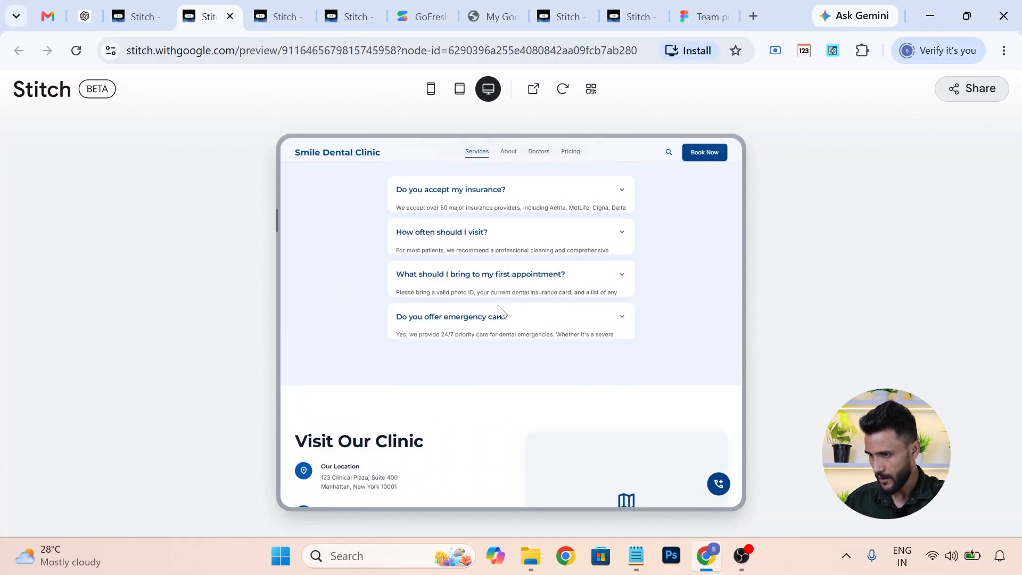
scroll(463, 317, "up", 2)
scroll(474, 344, "up", 8)
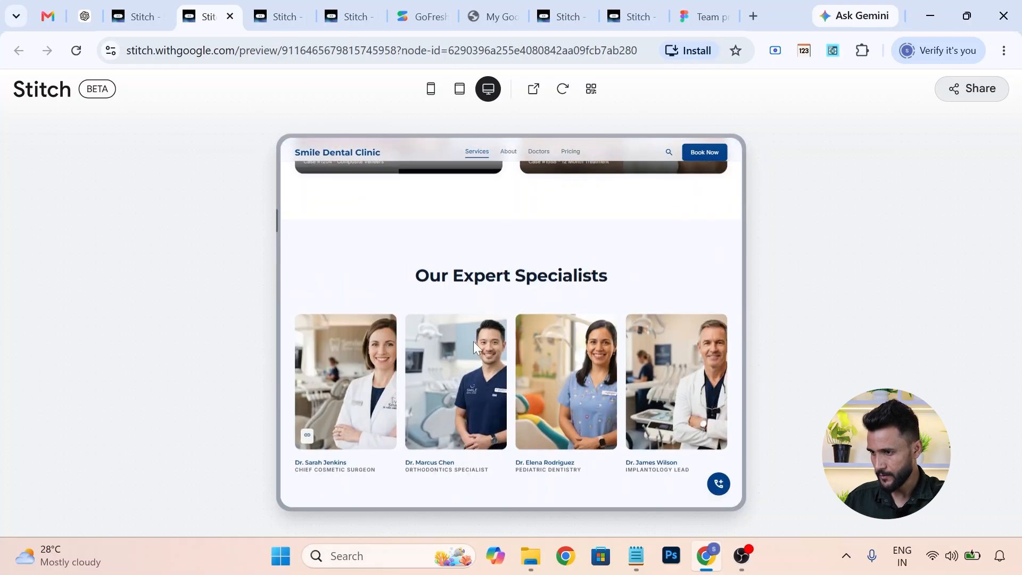
scroll(474, 344, "up", 10)
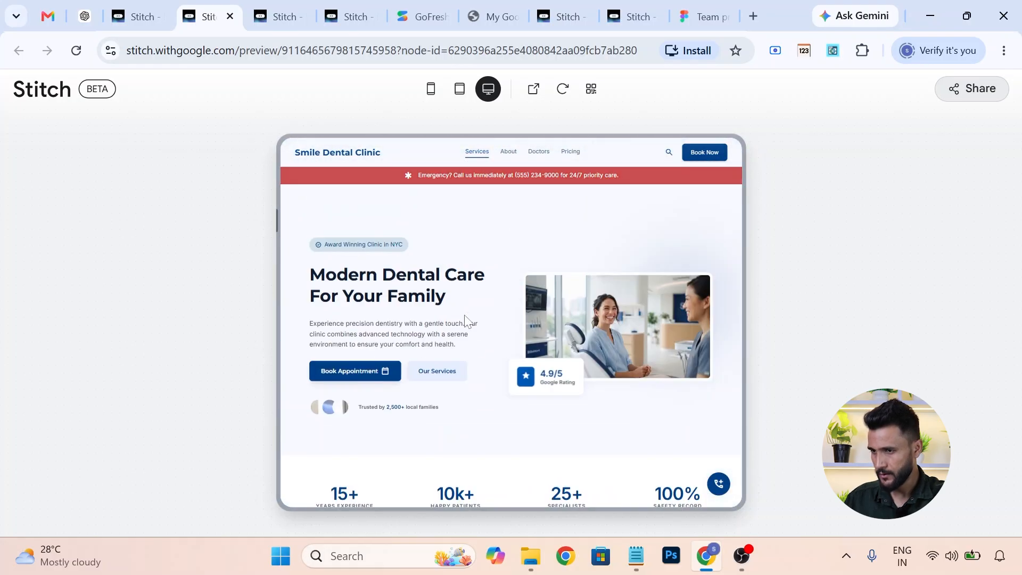
Back on the canvas, clear the Home reference and prompt "Create separate detailed pages for each dental service while maintaining the same website design style".
left_click(158, 16)
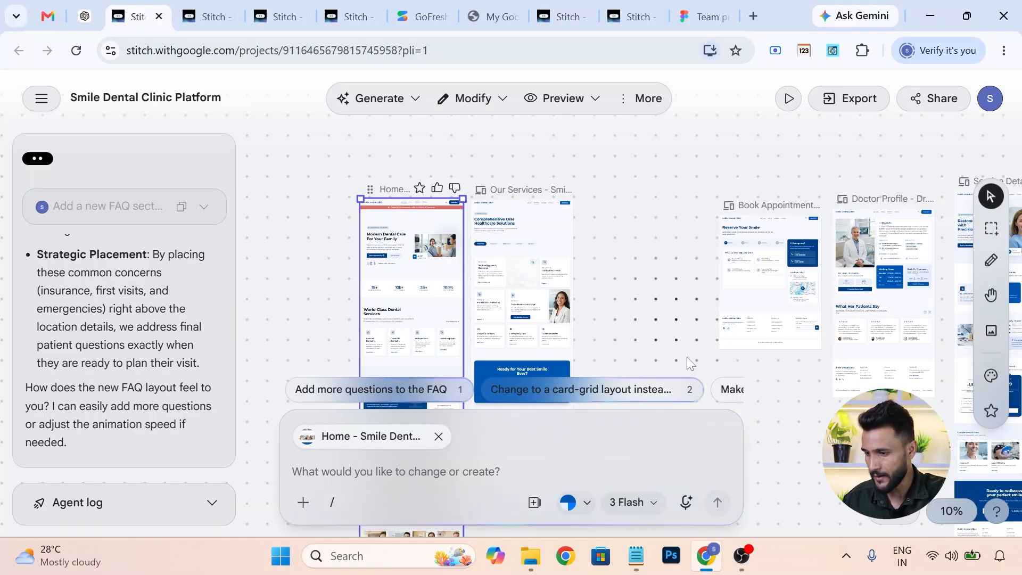
left_click(438, 436)
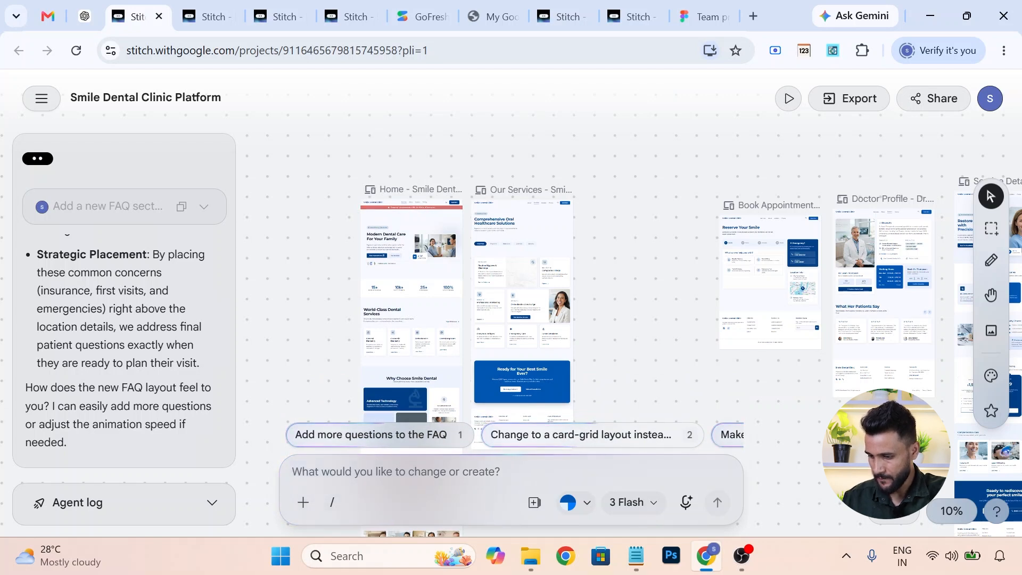
type("Create separat")
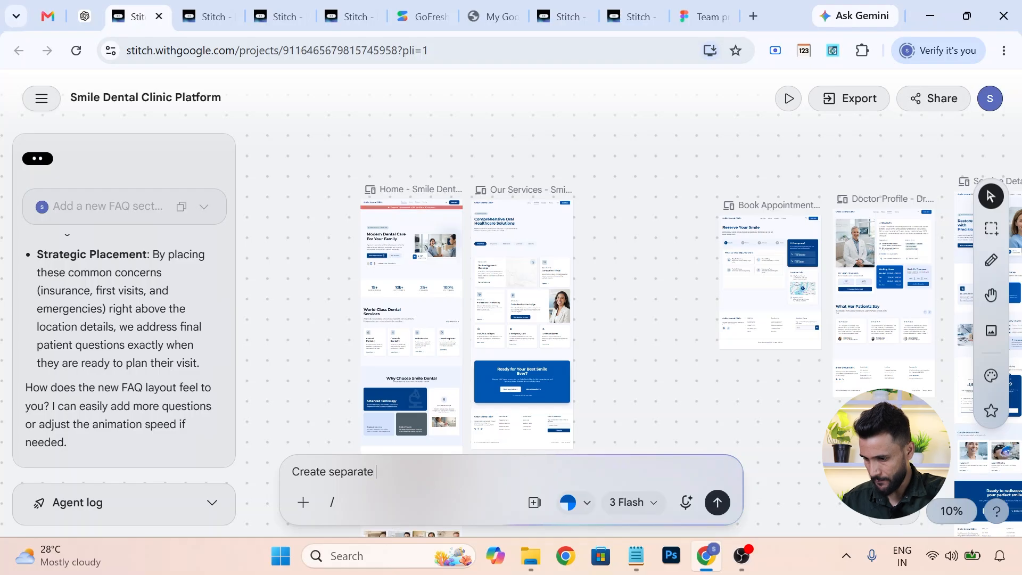
type("etailed pages for")
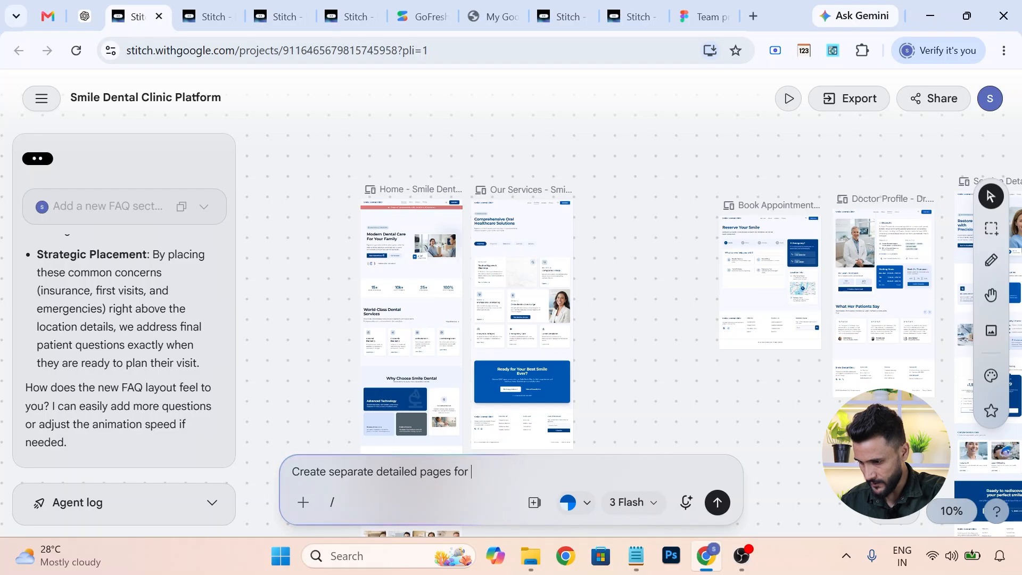
type("each dental servi")
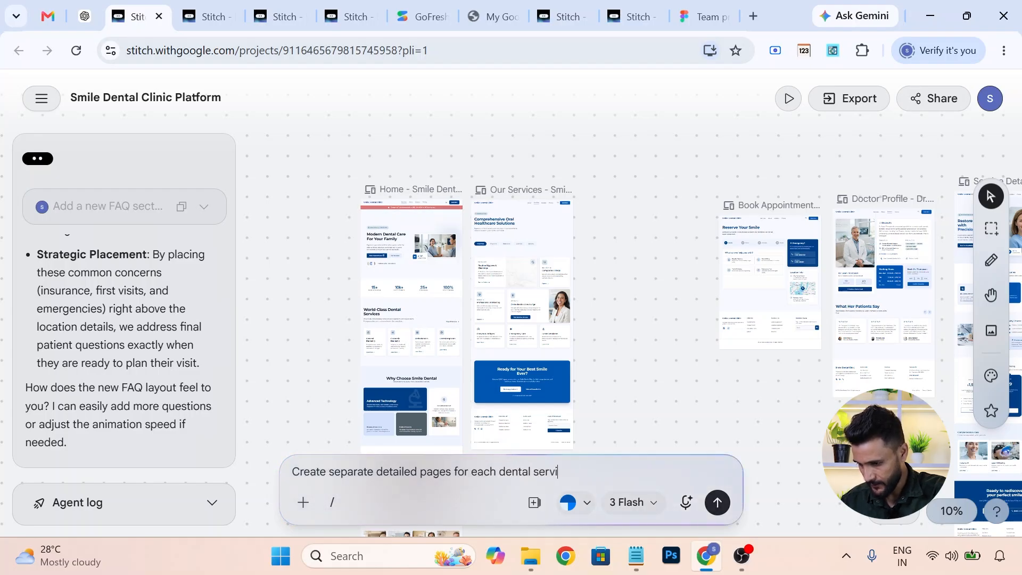
type("ce while maintaining the")
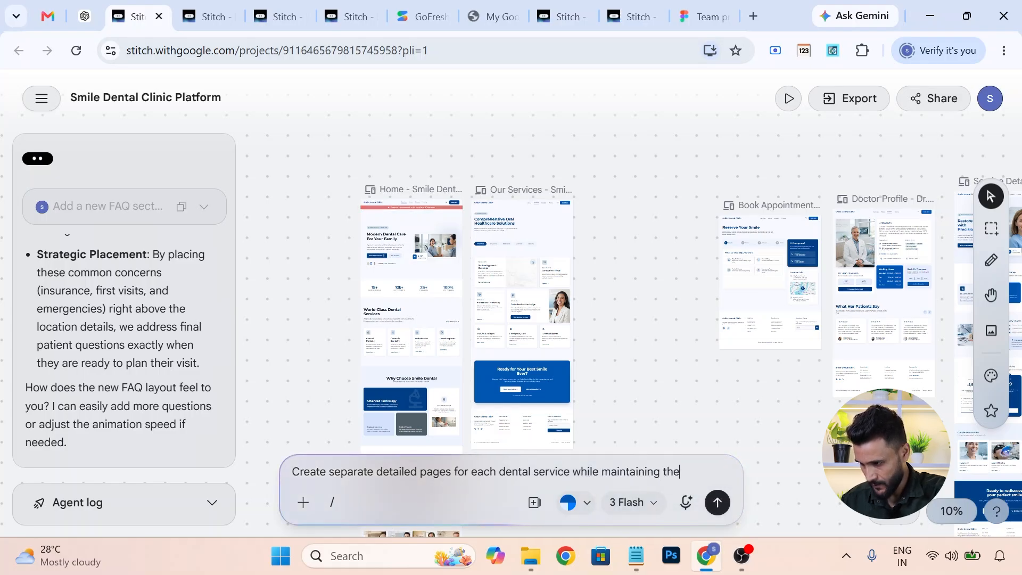
type(" same web")
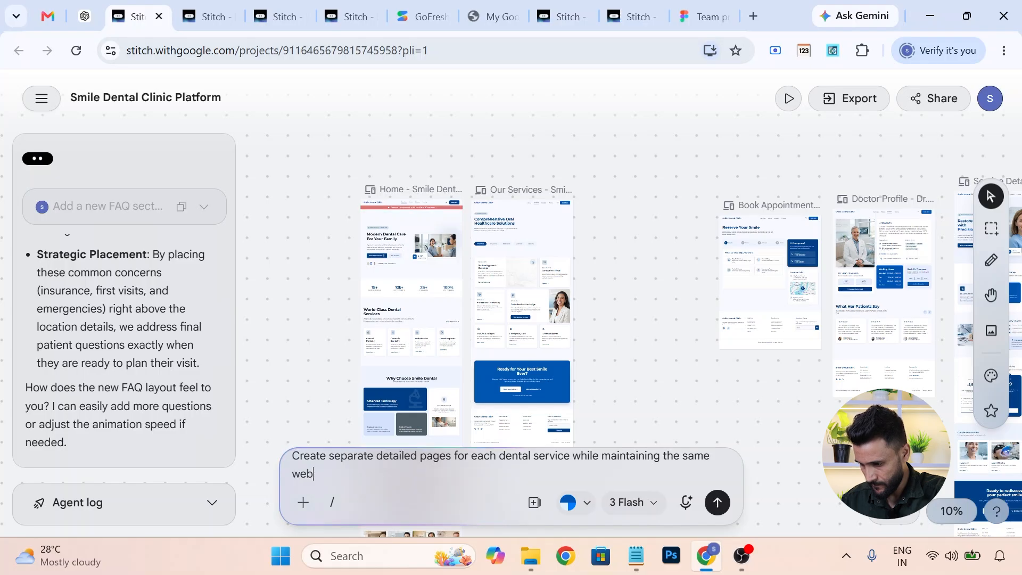
type("site design style")
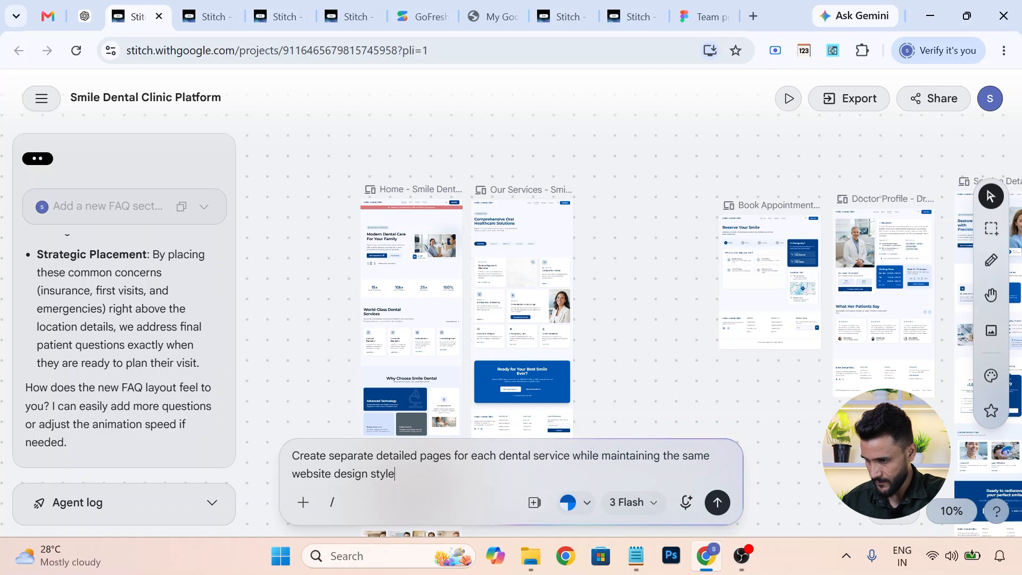
left_click(718, 501)
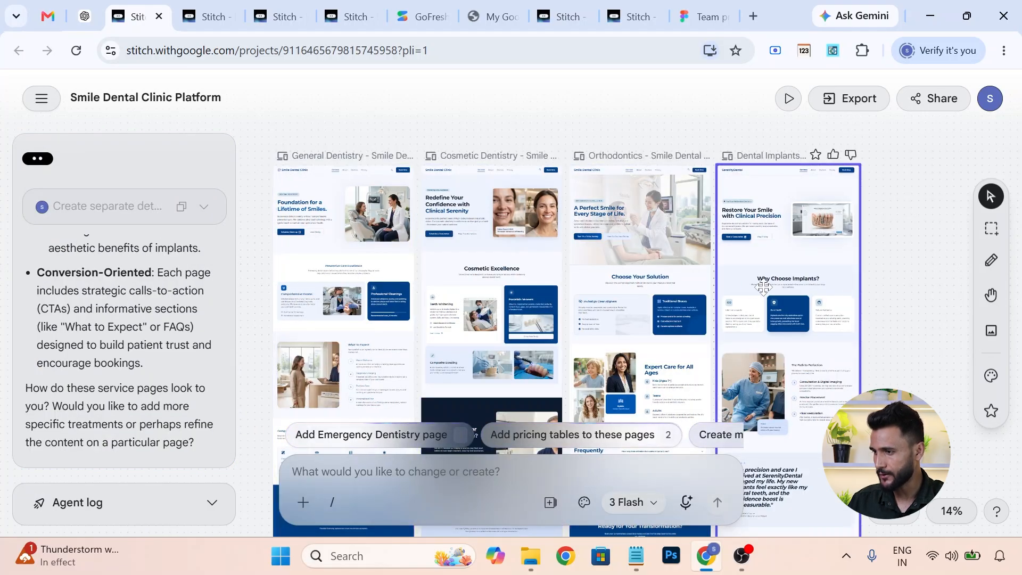
Move the Dental Implants, Orthodontics, Cosmetic Dentistry and General Dentistry screens up the canvas toward the main row of pages.
scroll(362, 277, "up", 3)
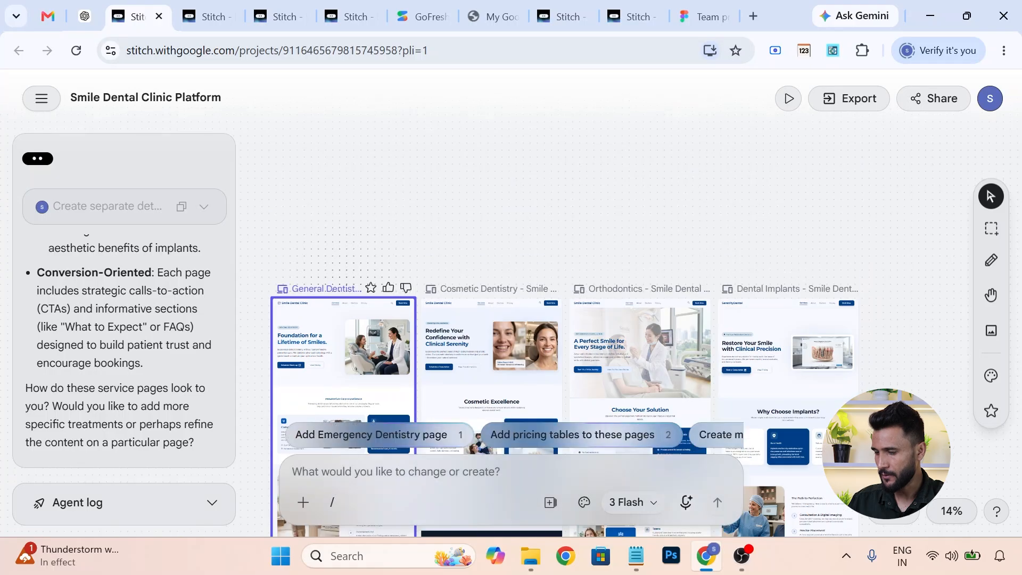
scroll(384, 267, "down", 3)
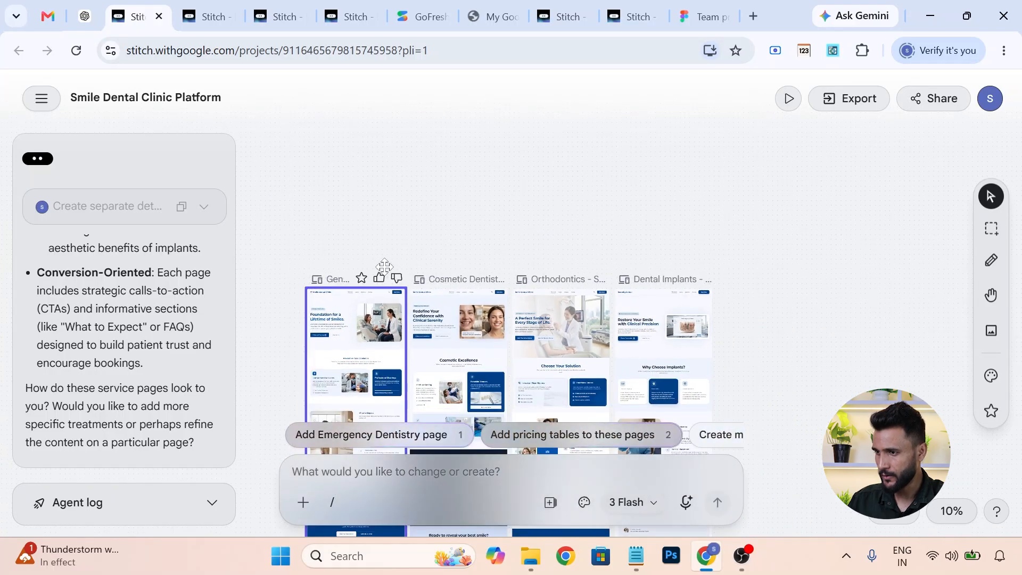
scroll(384, 267, "down", 1)
scroll(412, 292, "up", 4)
scroll(412, 291, "down", 3)
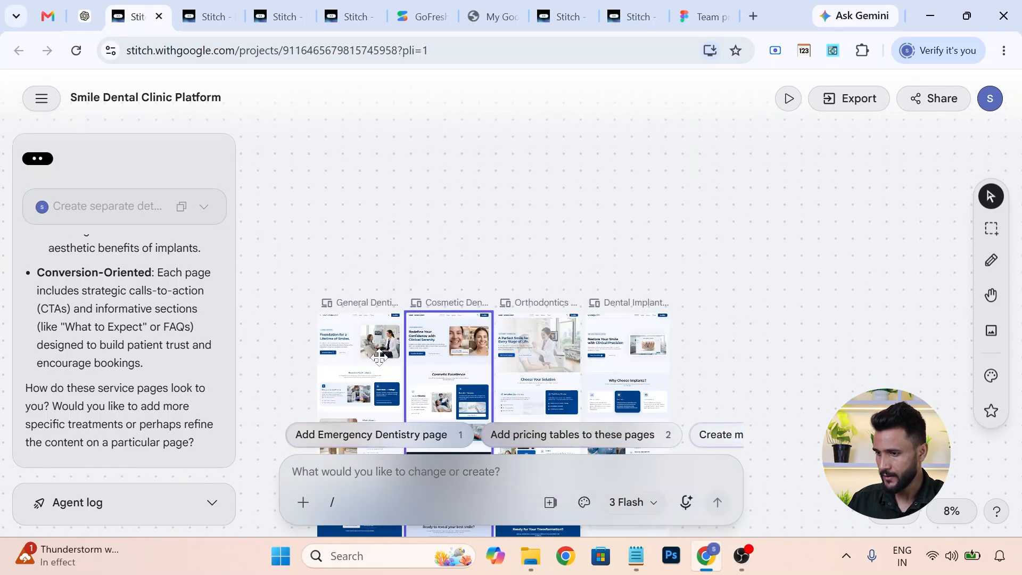
left_click_drag(633, 345, 713, 158)
left_click_drag(529, 346, 608, 159)
left_click_drag(462, 337, 528, 140)
left_click_drag(367, 342, 459, 129)
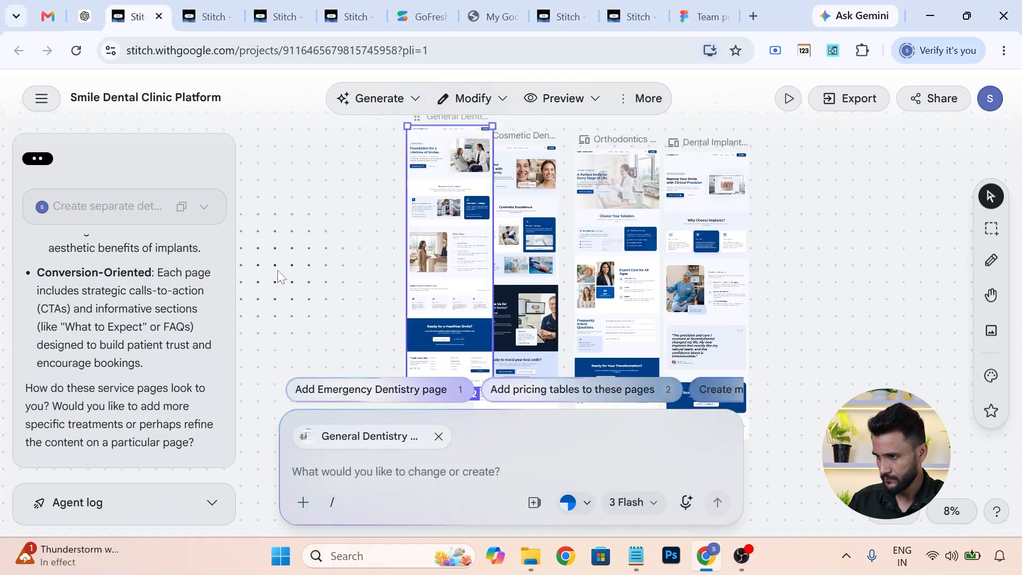
Line up the Dental Implants, Orthodontics and Cosmetic Dentistry screens in the main row after Our Services.
scroll(282, 279, "up", 3)
left_click_drag(736, 336, 791, 155)
left_click_drag(617, 345, 667, 199)
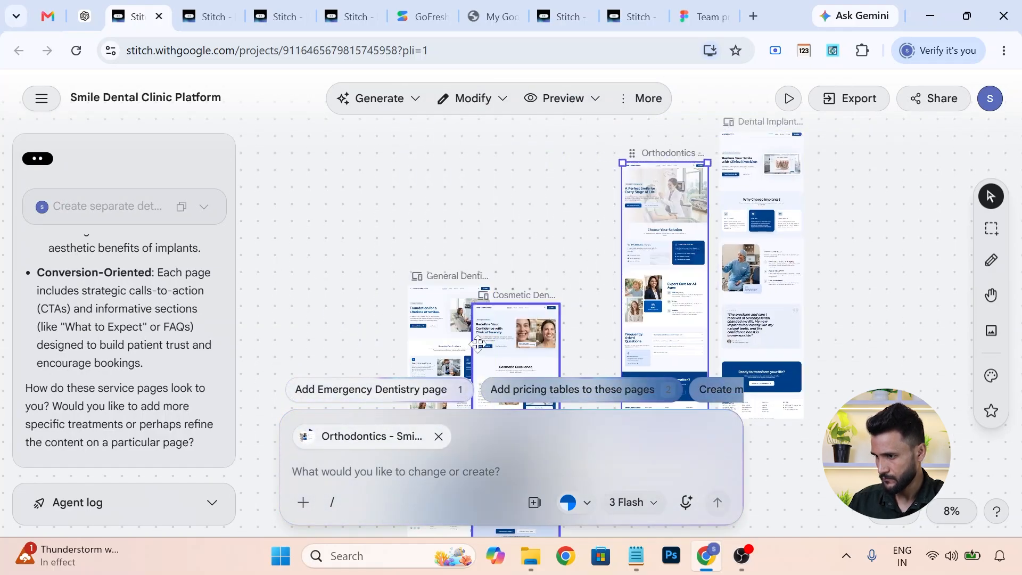
left_click_drag(477, 344, 531, 237)
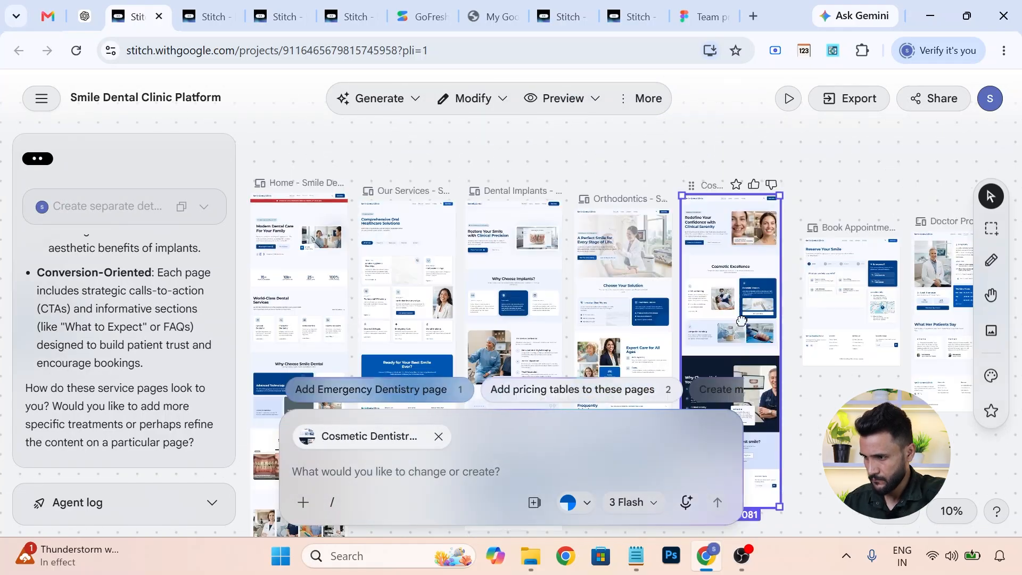
left_click_drag(737, 319, 737, 328)
Close the gaps in the main row by moving the Pricing and Patient Testimonials screens closer to Service Details.
scroll(894, 419, "down", 3)
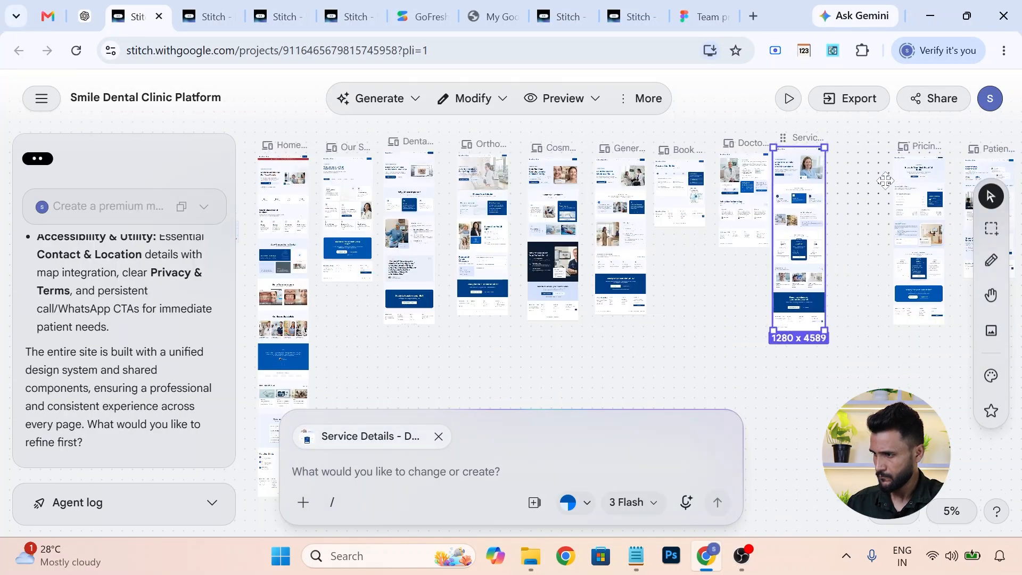
left_click_drag(905, 179, 866, 177)
left_click_drag(975, 170, 940, 169)
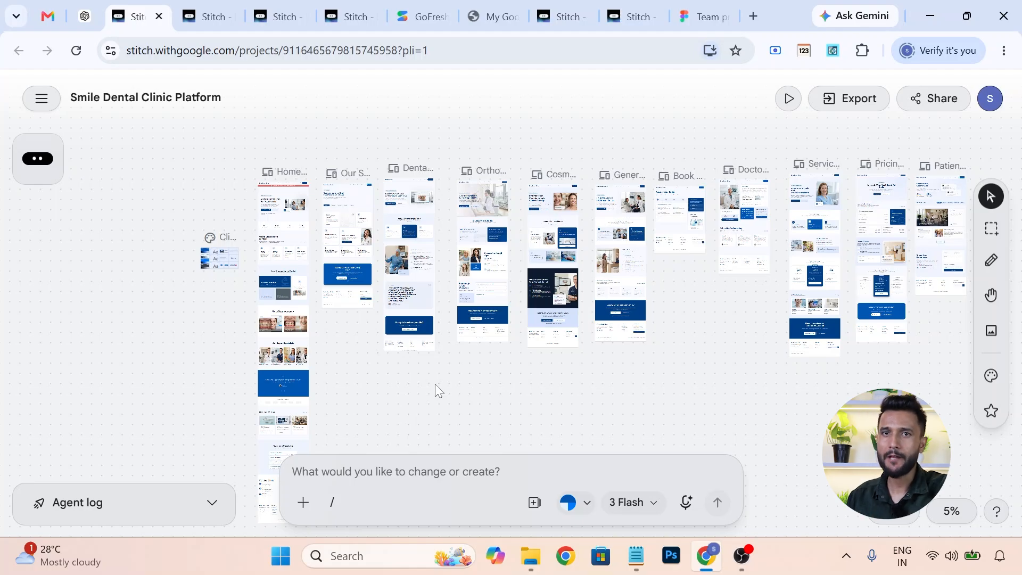
Select all the clinic page screens on the canvas, leaving out the design system card, and review the available export formats.
left_click_drag(247, 224, 938, 229)
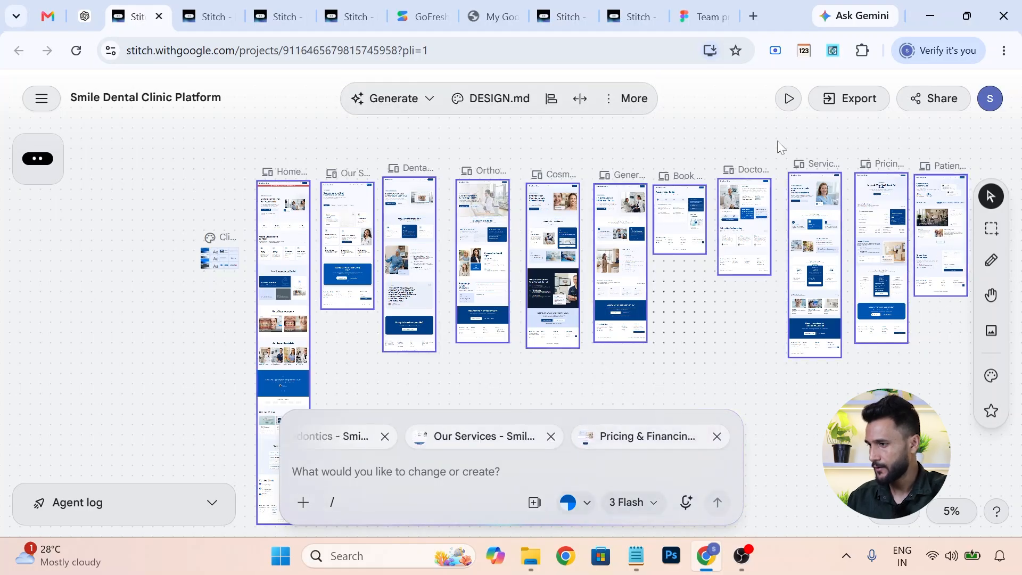
left_click(850, 102)
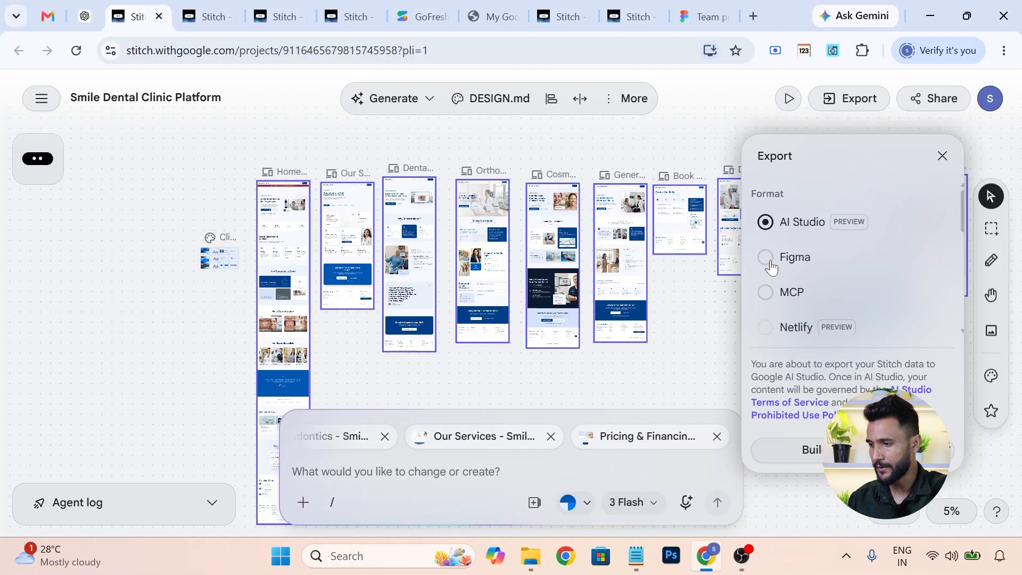
scroll(771, 268, "down", 1)
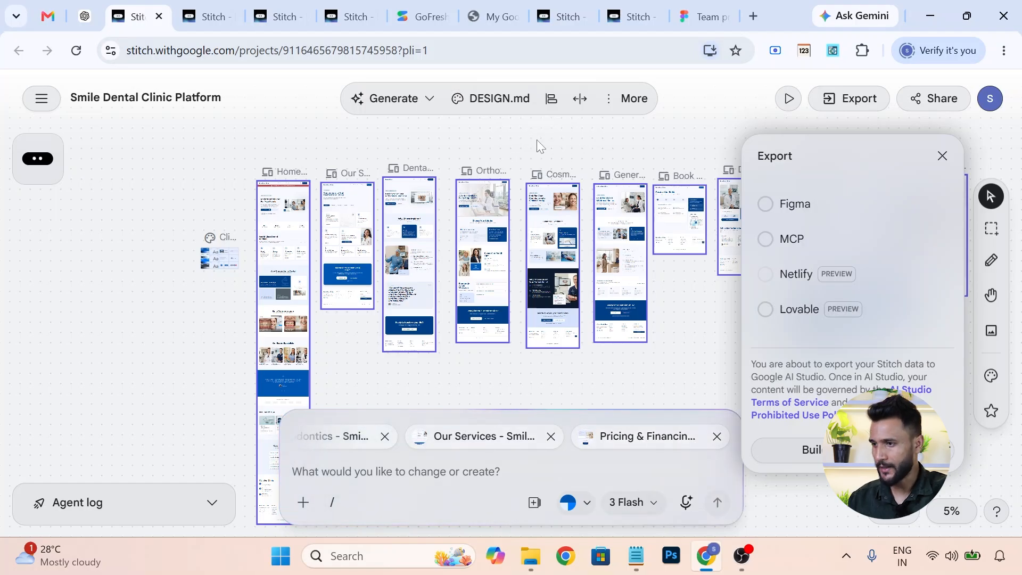
Close the export options and download all the selected clinic screens to the computer.
left_click(636, 100)
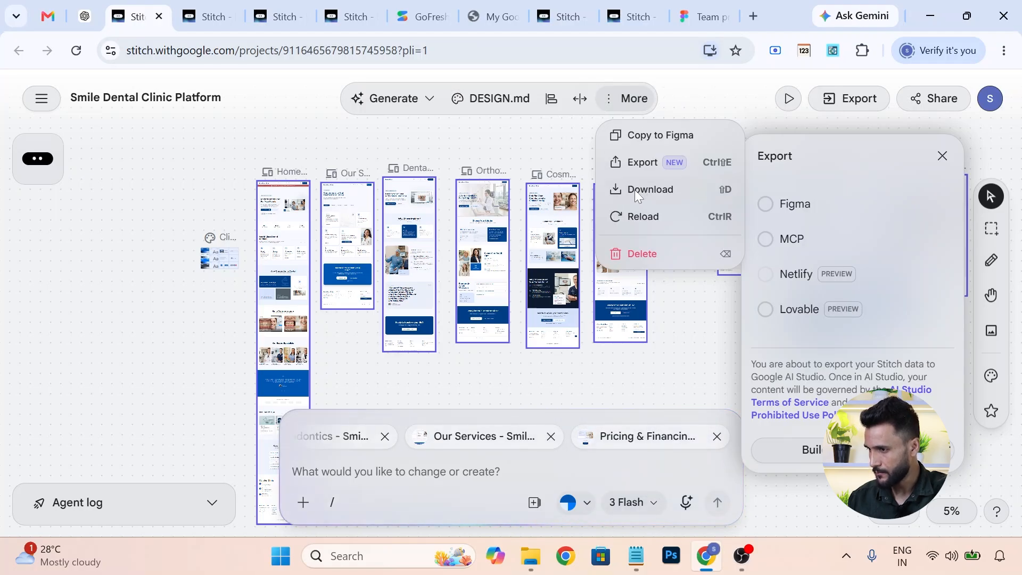
left_click(946, 160)
left_click(947, 161)
left_click(628, 99)
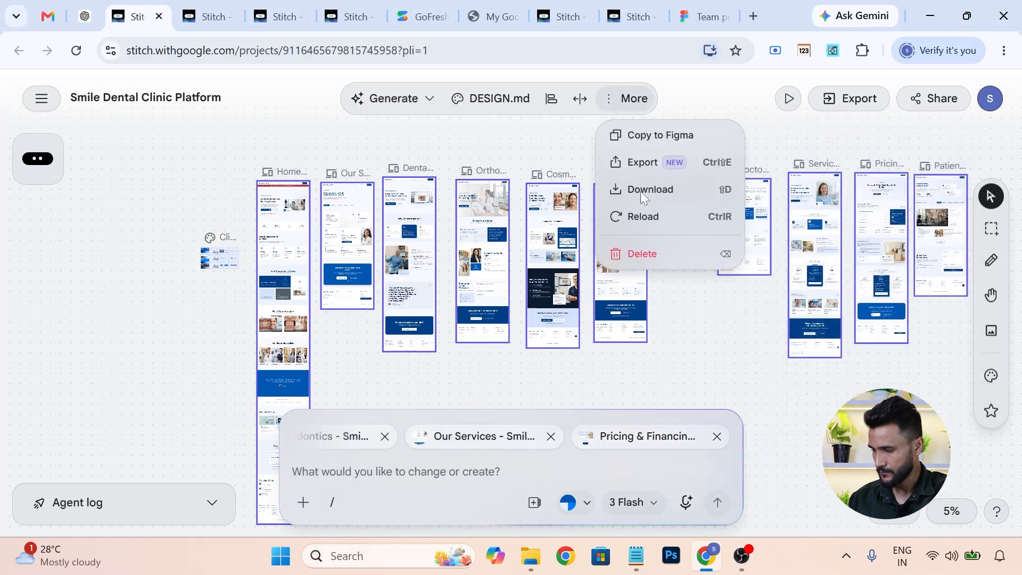
left_click(641, 190)
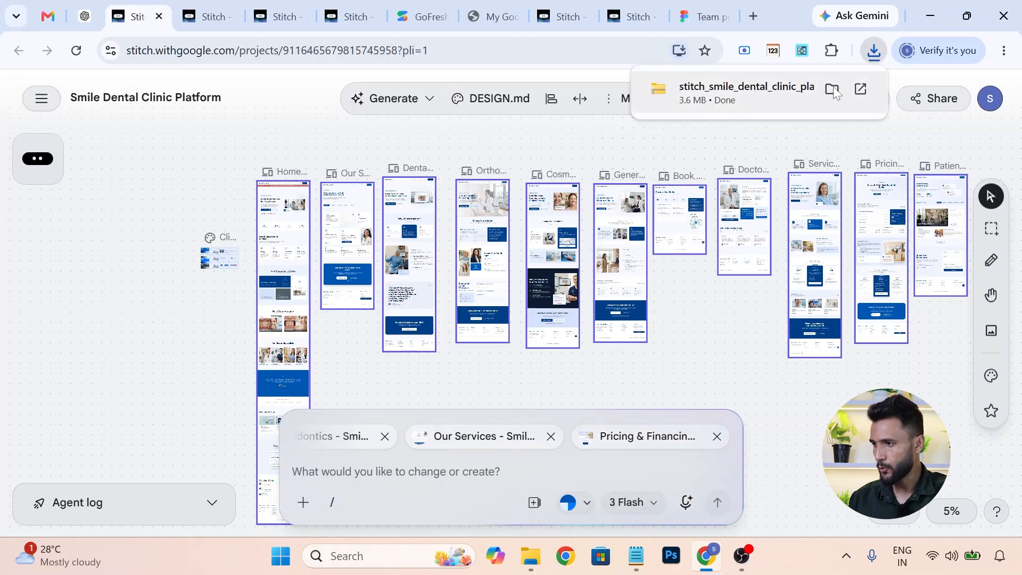
Show the downloaded archive in its folder and extract it to the default stitch_smile_dental_clinic_platform folder in Downloads.
left_click(832, 89)
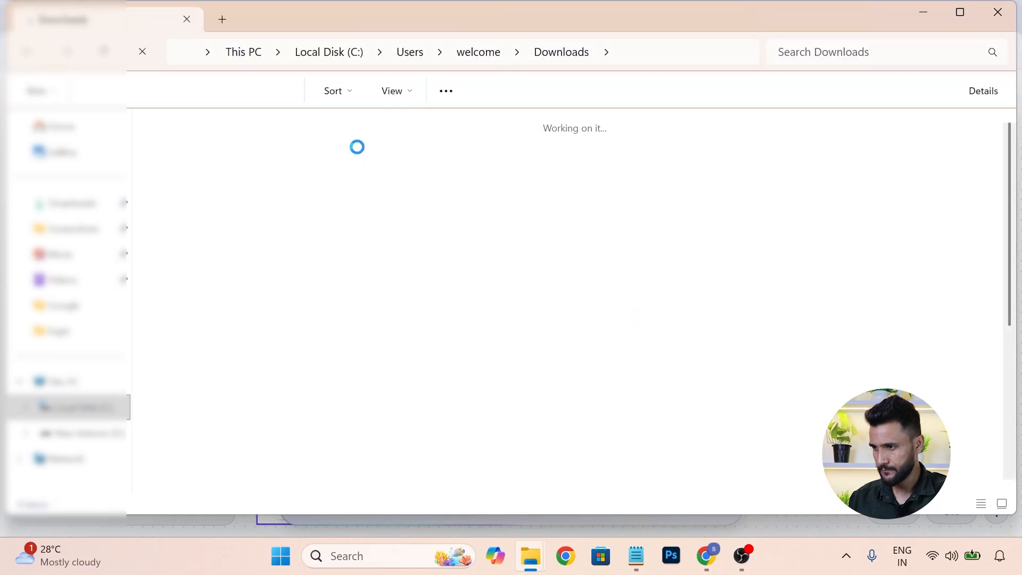
right_click(218, 189)
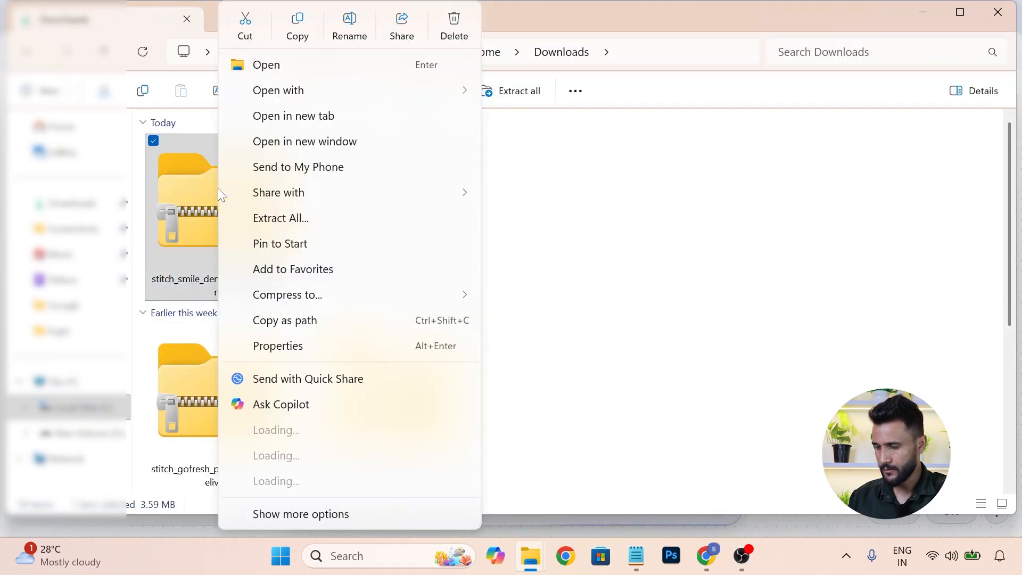
left_click(301, 219)
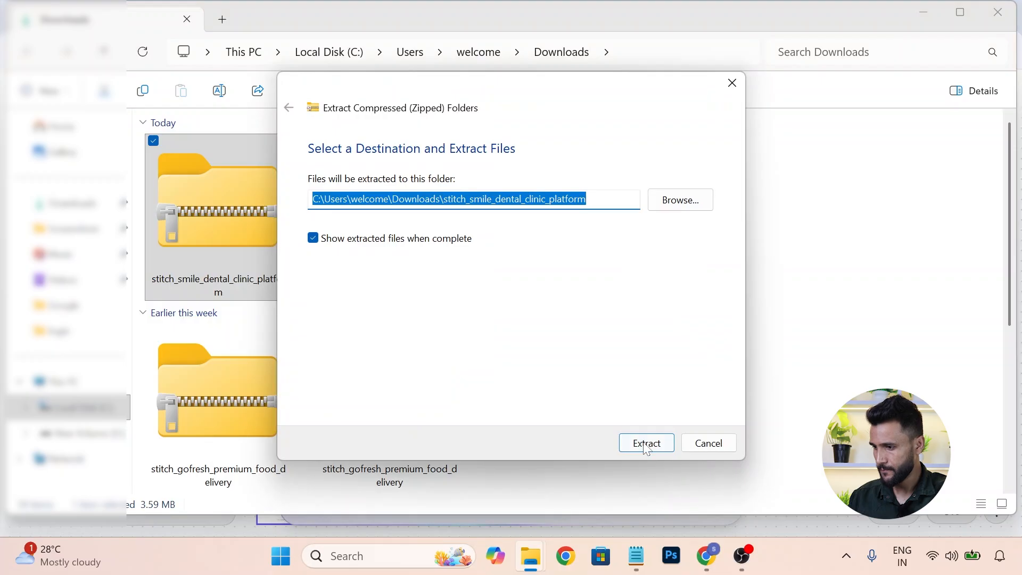
left_click(646, 444)
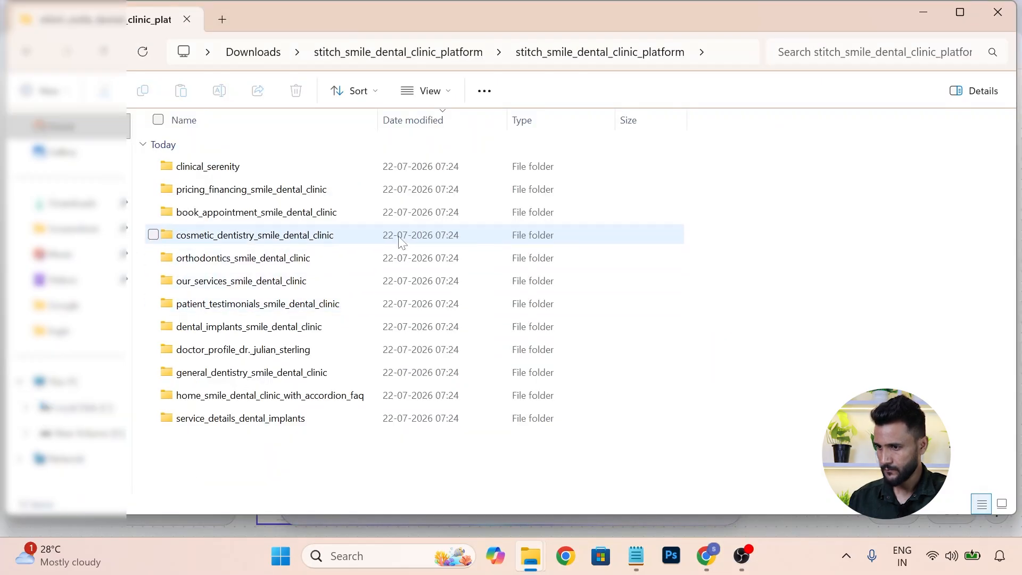
Enlarge the extracted folders' icons and open the code HTML file in the home_smile_dental_clinic_with_accordion_faq folder.
scroll(398, 236, "up", 3)
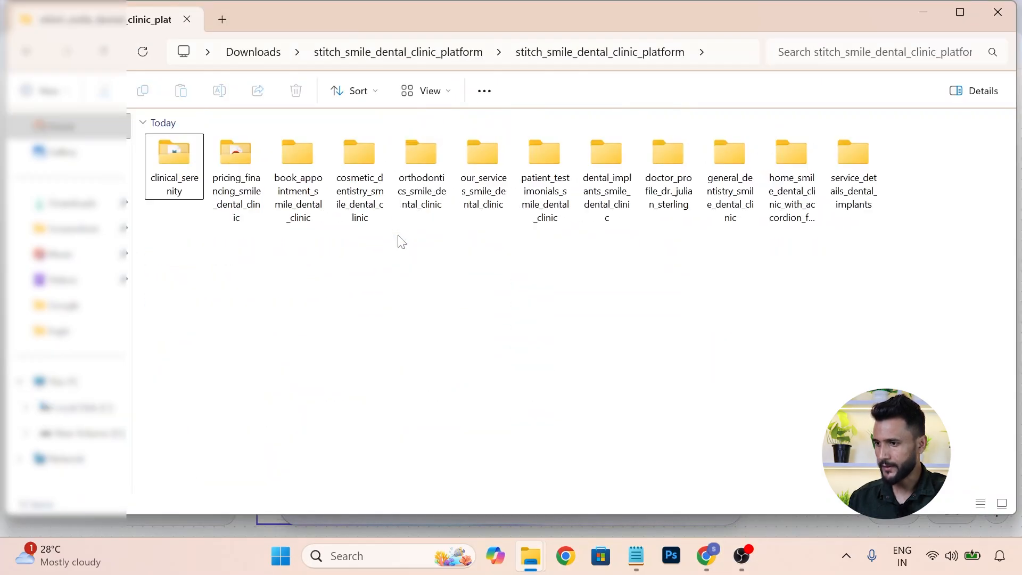
scroll(410, 304, "up", 1)
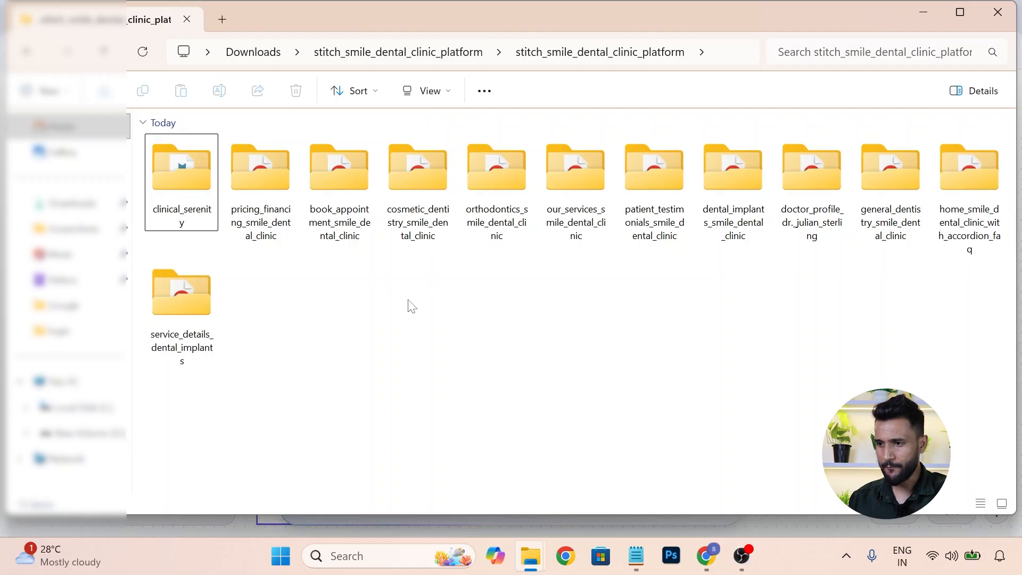
scroll(426, 309, "up", 1)
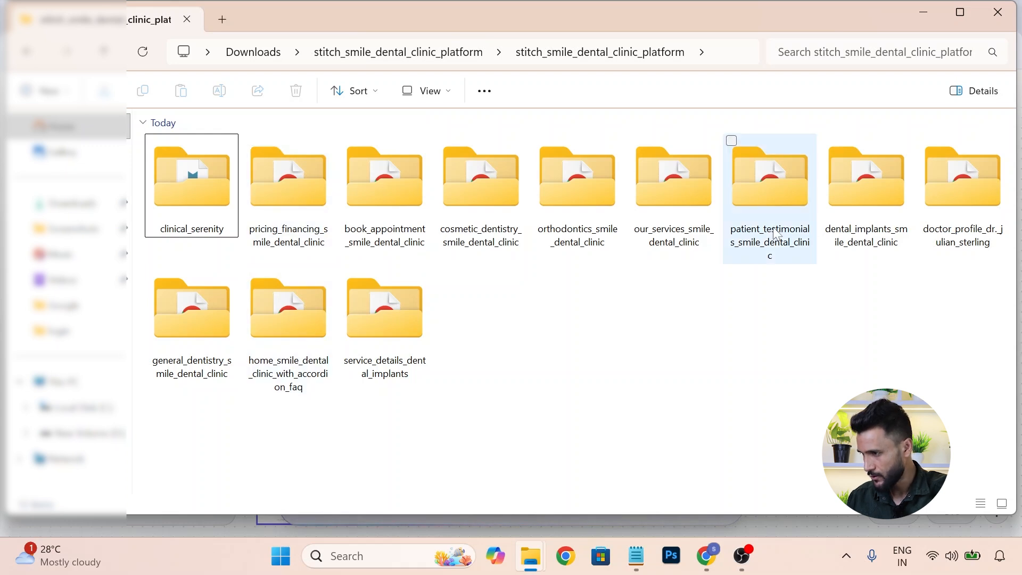
left_click(562, 294)
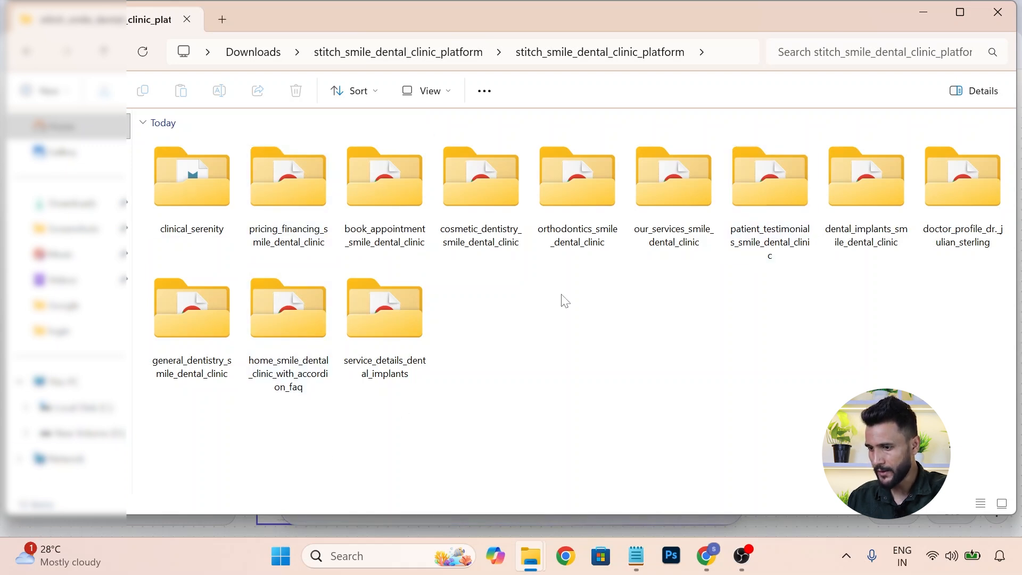
left_click(306, 329)
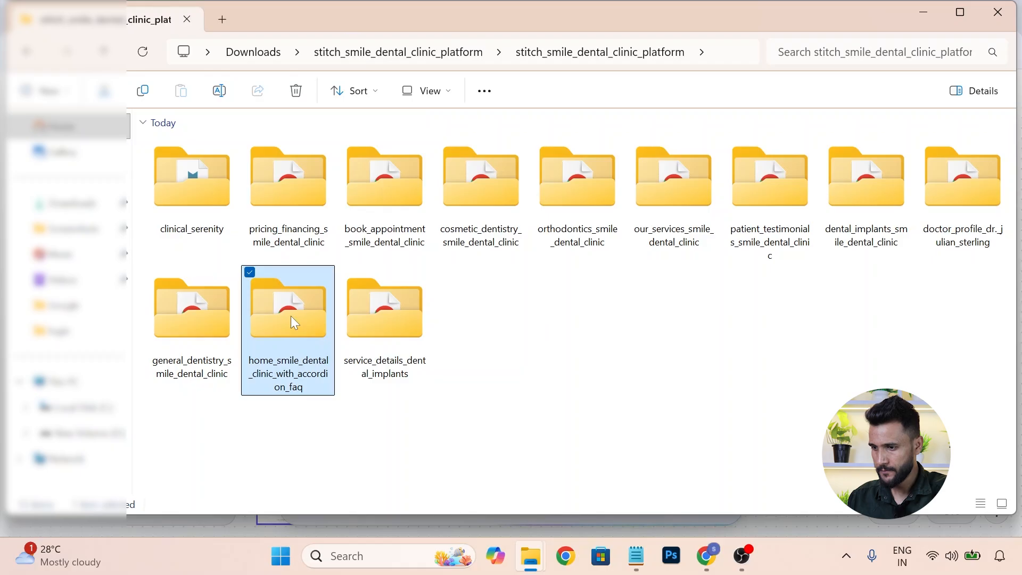
double_click(294, 323)
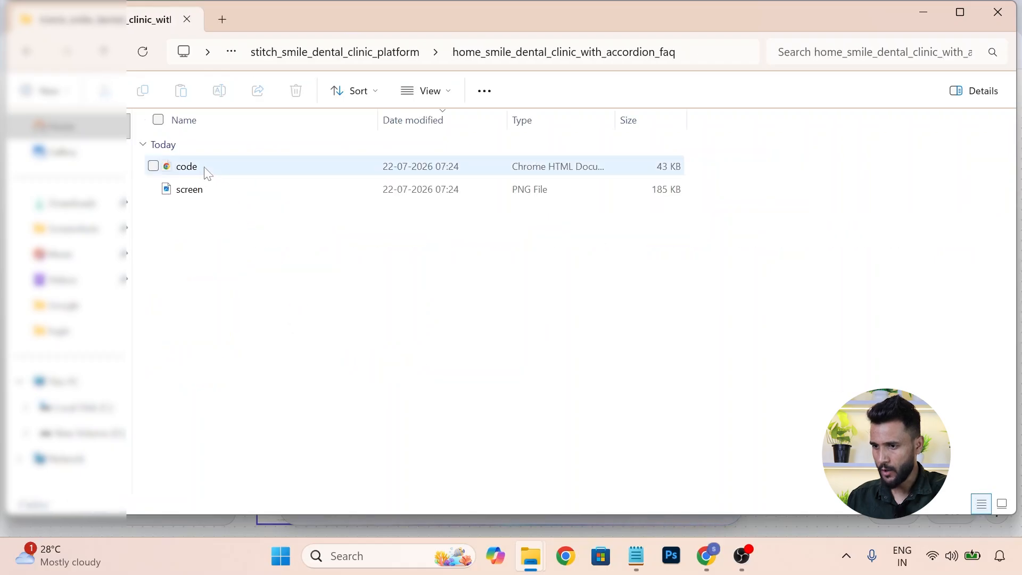
double_click(213, 174)
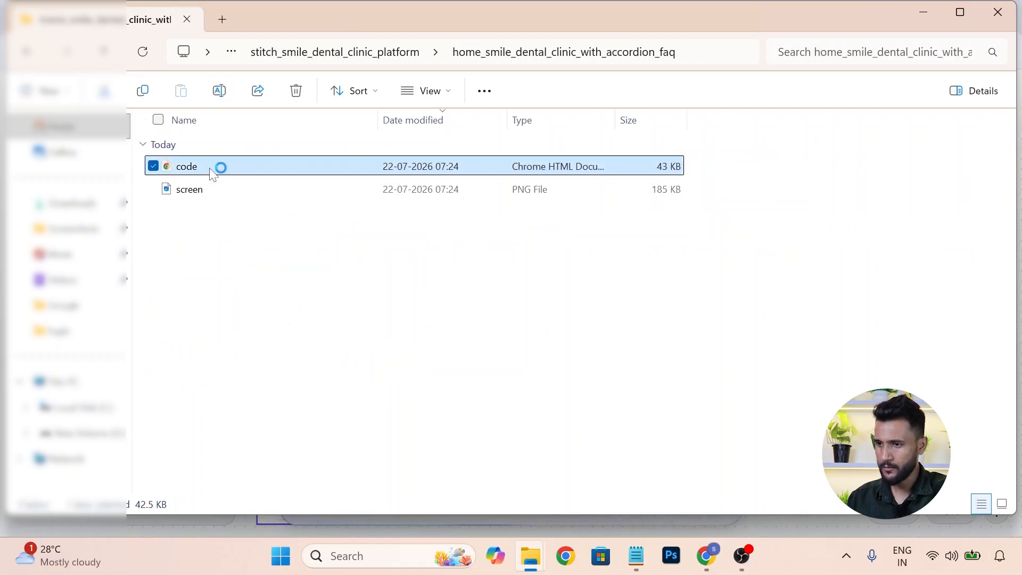